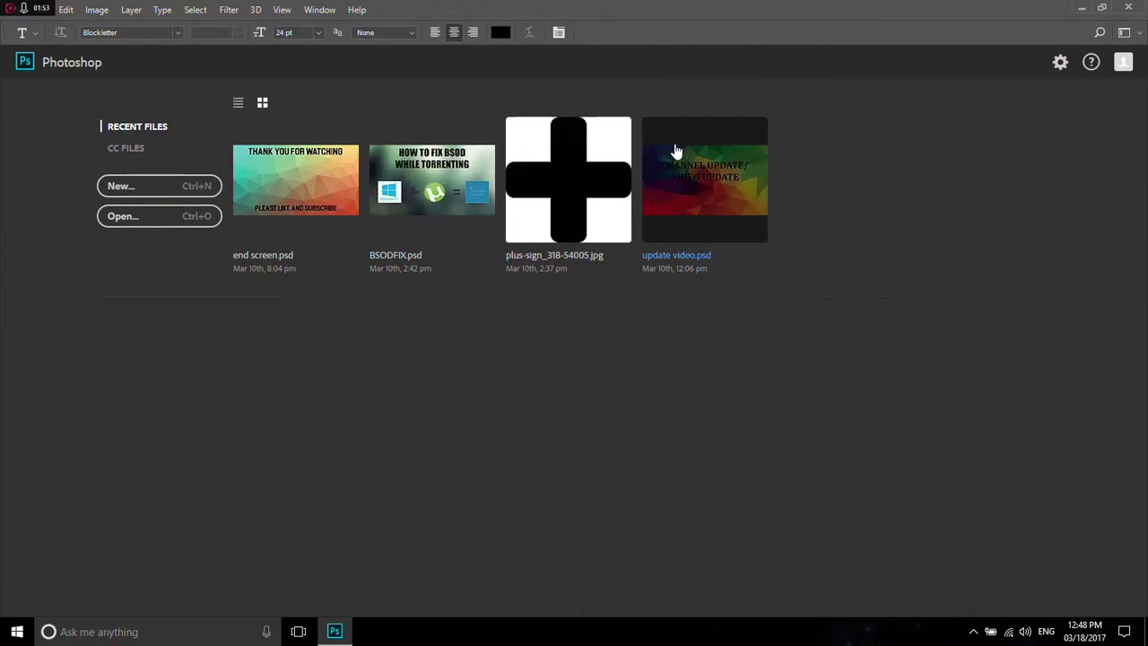
Start a new document and name it "thumbnail"
click(194, 192)
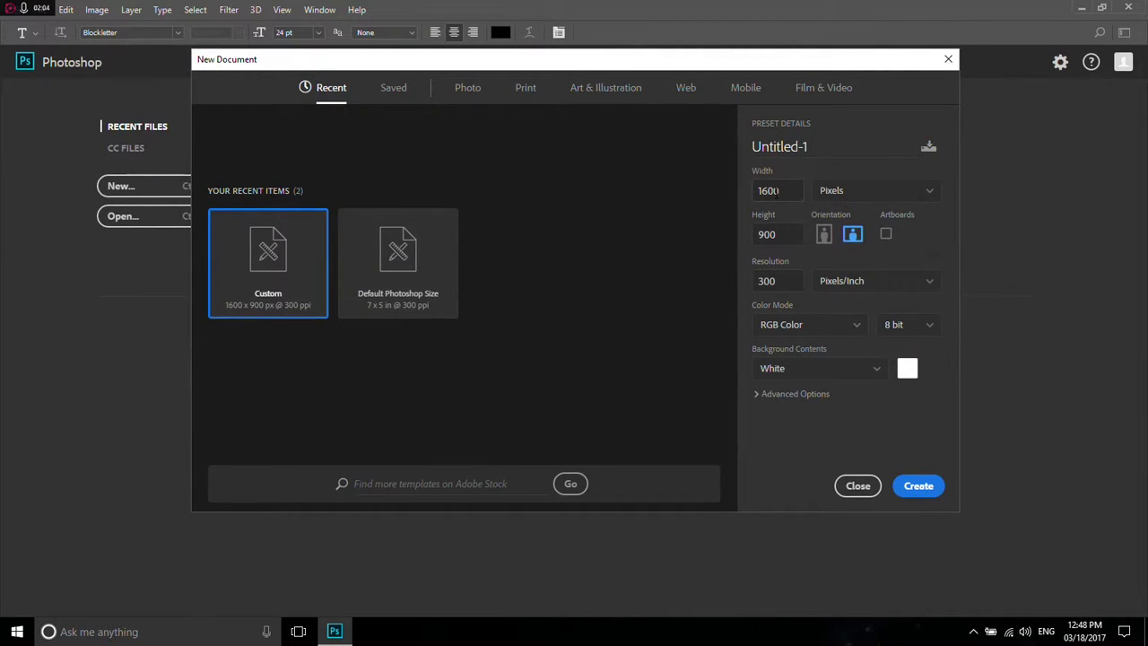
triple_click(857, 144)
text(thumbnail)
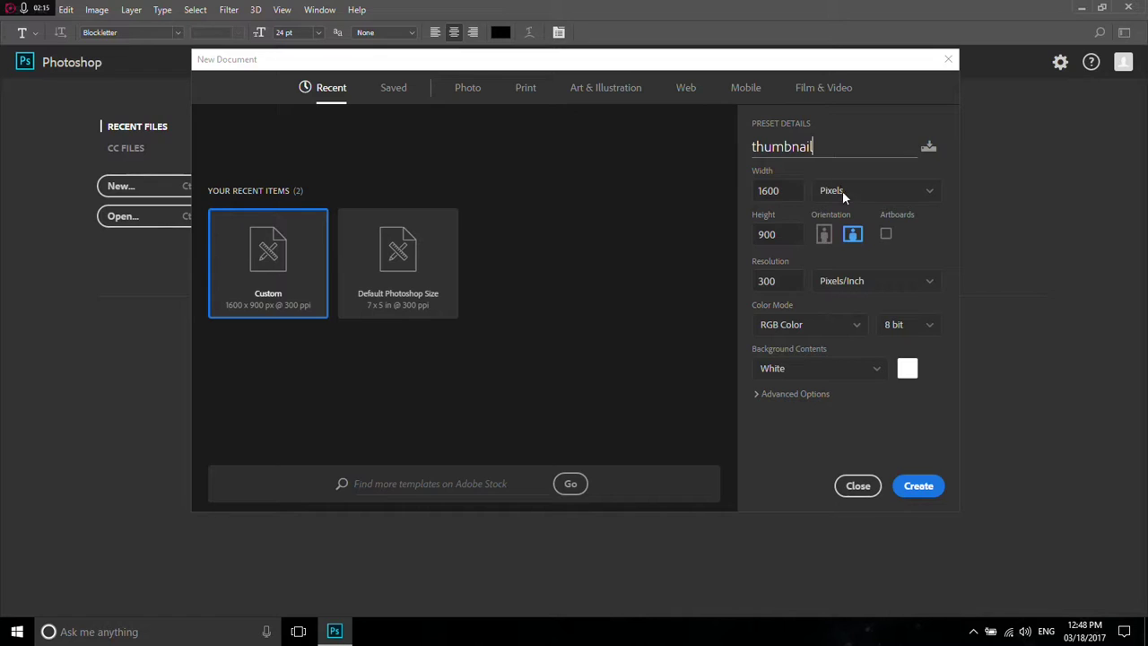
click(881, 372)
click(882, 373)
click(882, 375)
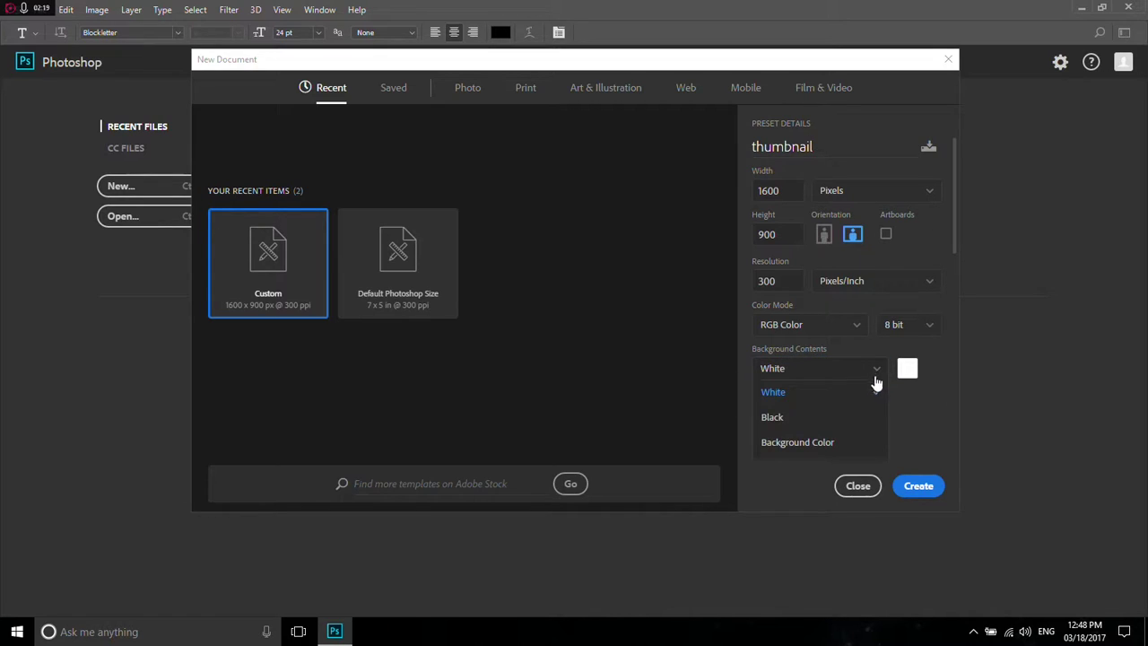
click(823, 445)
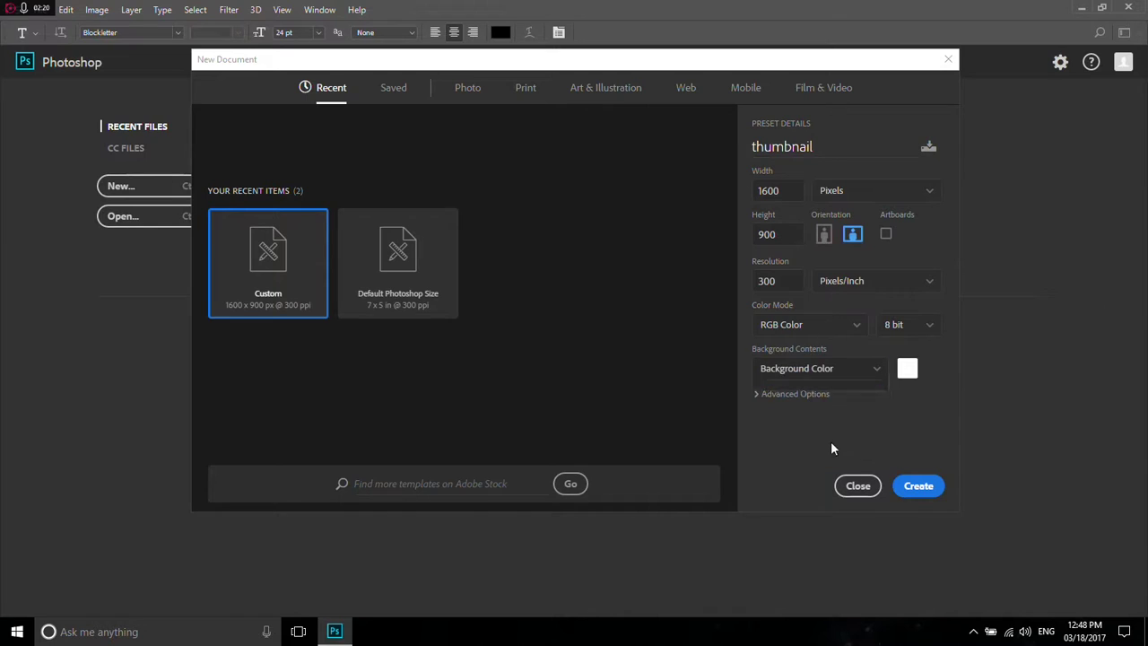
click(907, 370)
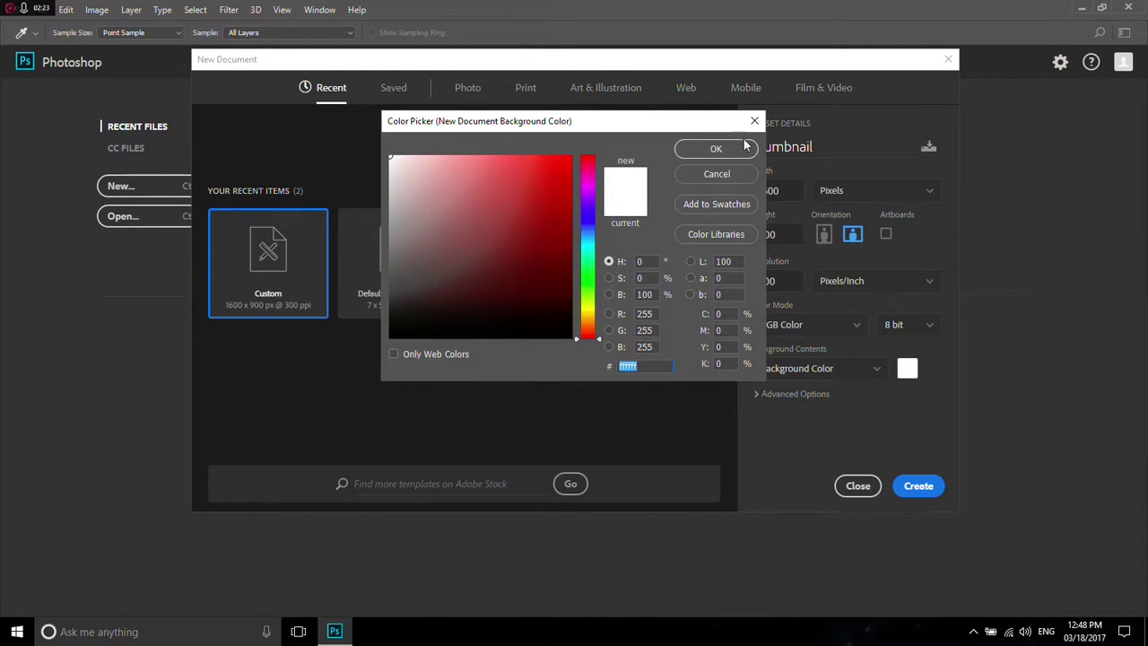
click(754, 120)
click(869, 377)
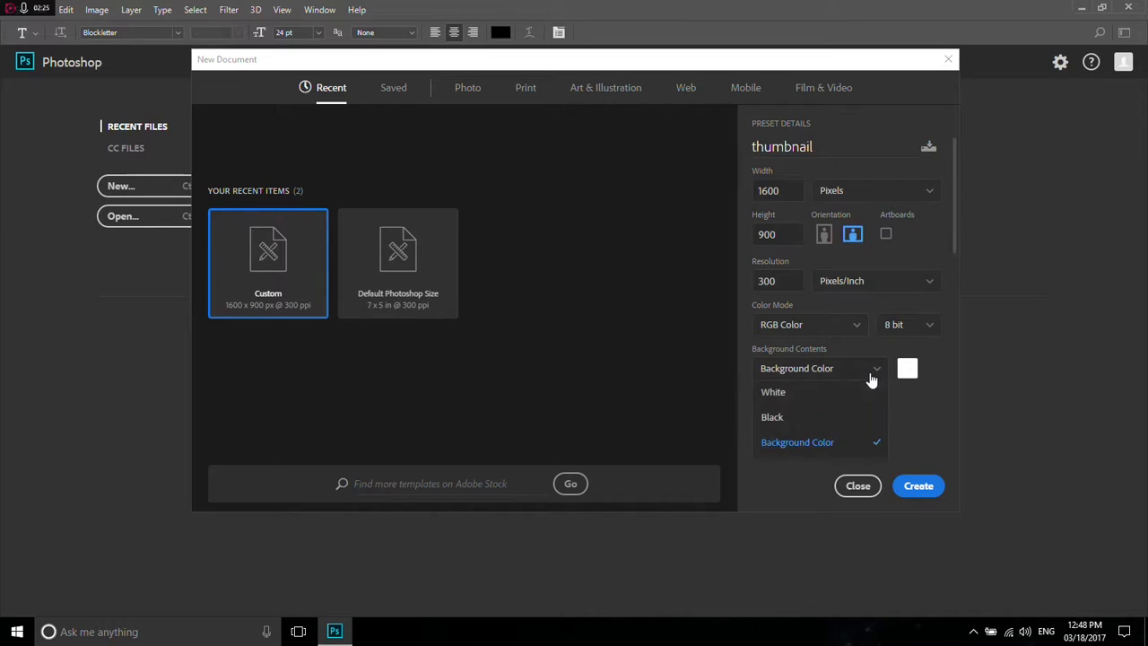
click(792, 395)
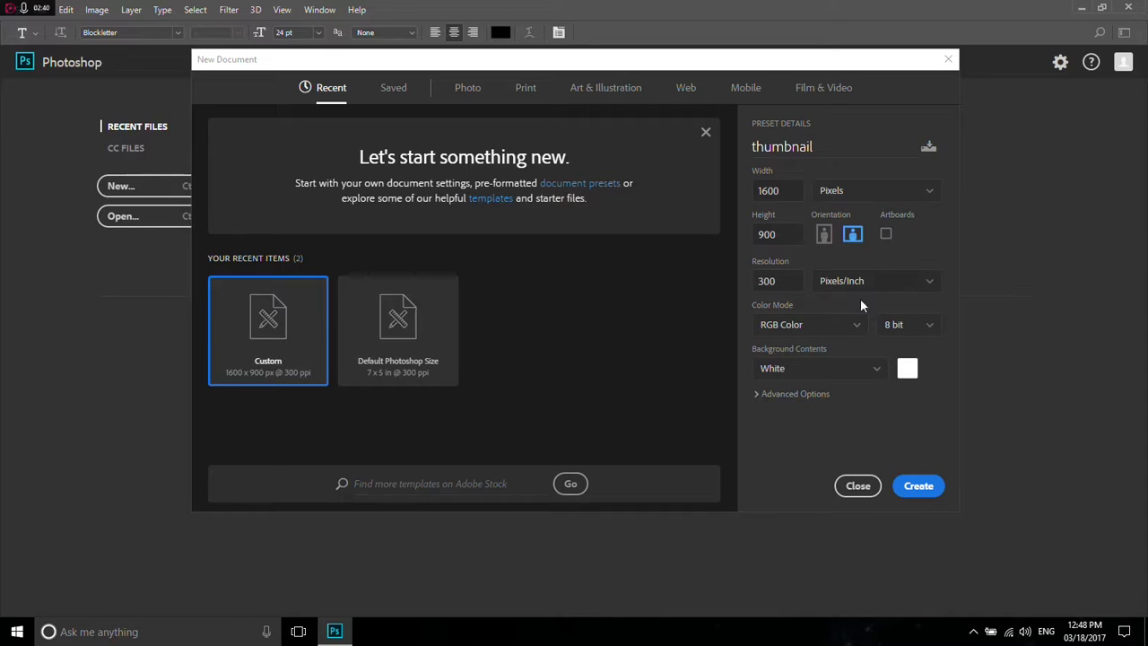
Create the 1600 x 900 pixel RGB document at 300 pixels/inch with a white background
click(915, 290)
click(929, 278)
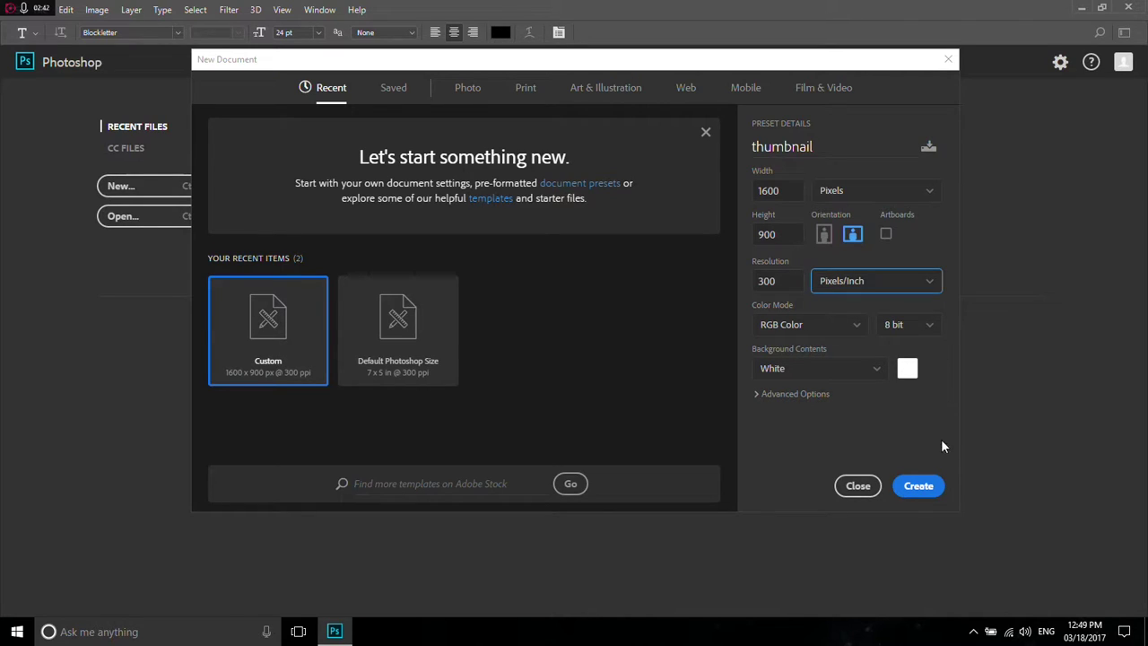
click(917, 489)
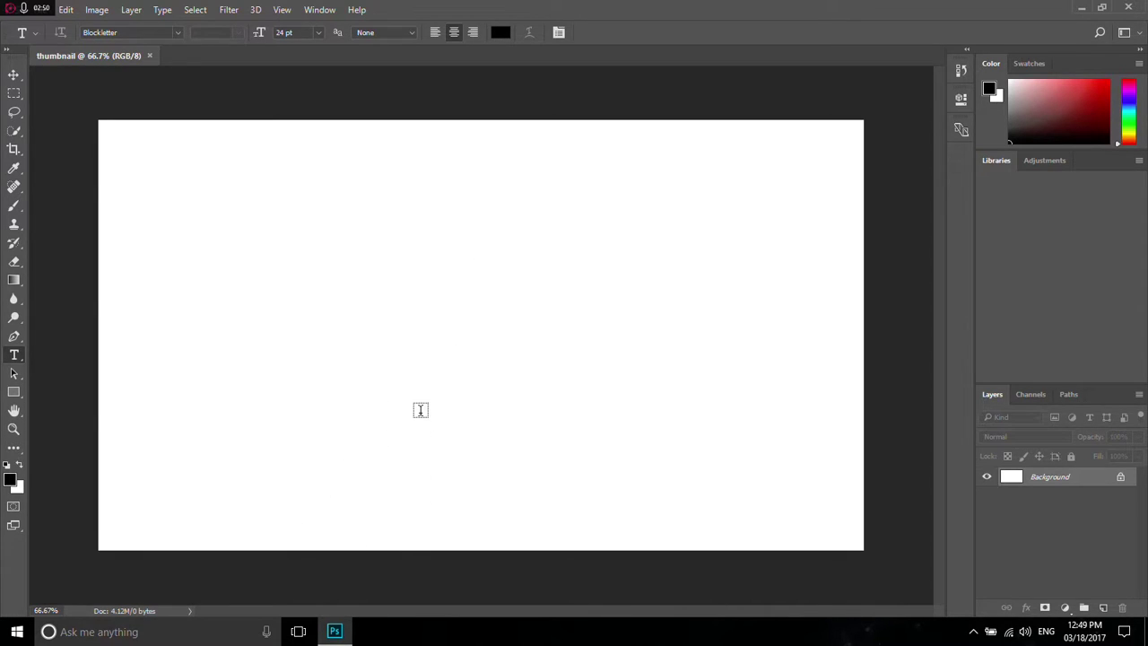
Switch to the Chrome browser and open google.com
click(13, 373)
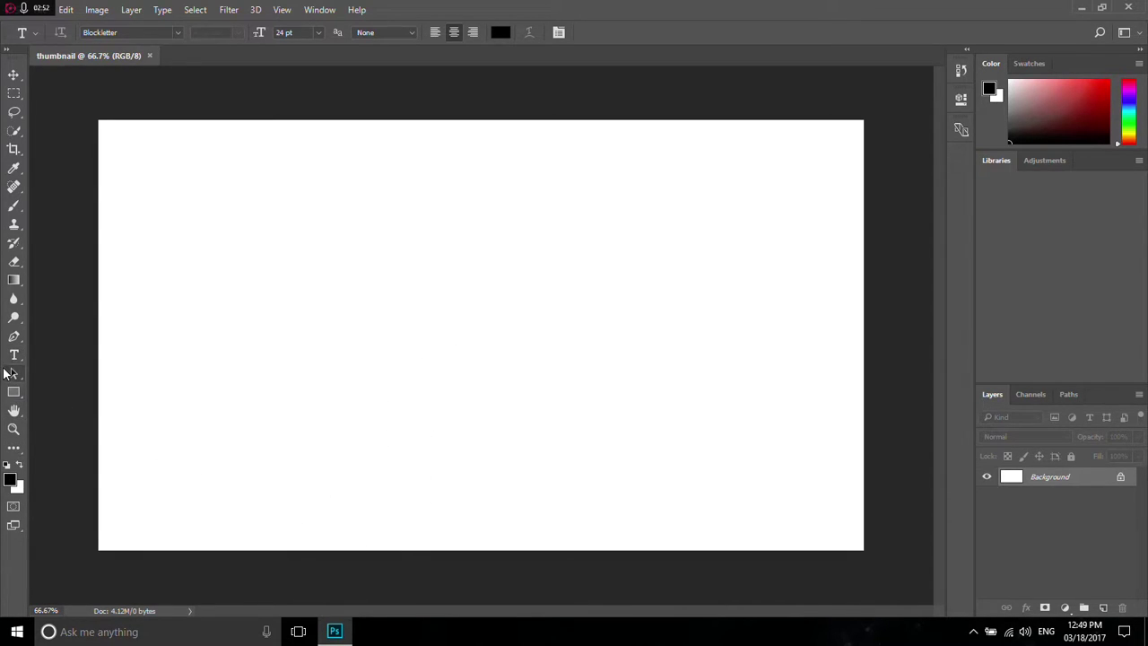
click(17, 631)
click(112, 202)
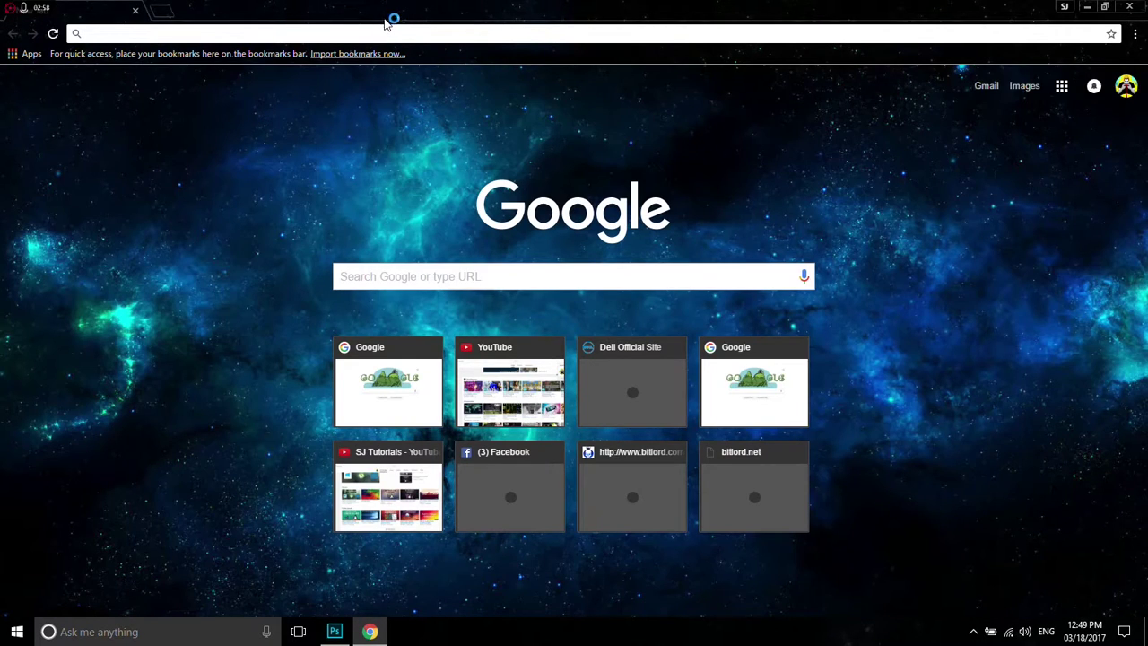
click(376, 34)
text(google.com)
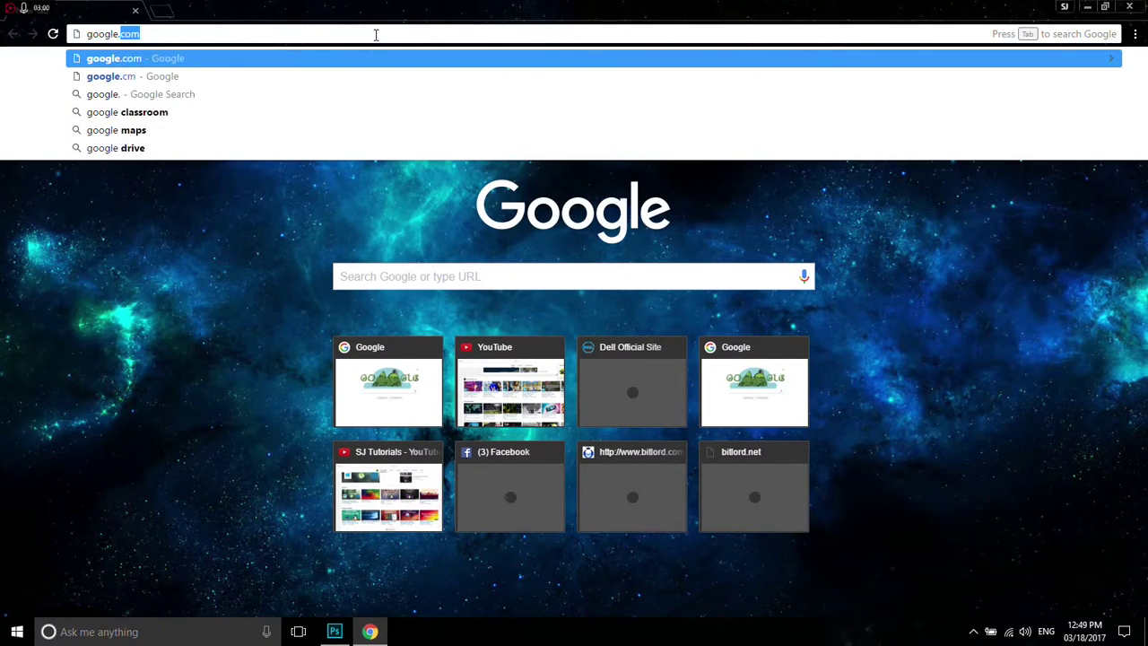
key(Return)
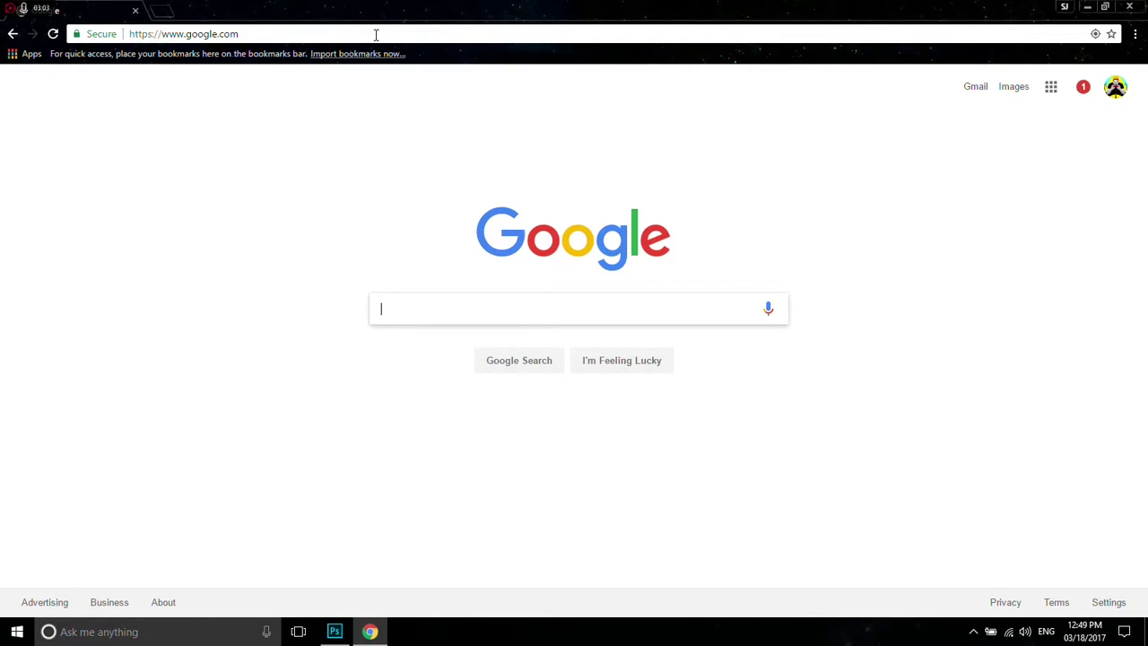
Search Google for "flat ui background images" and show only the image results
text(flay)
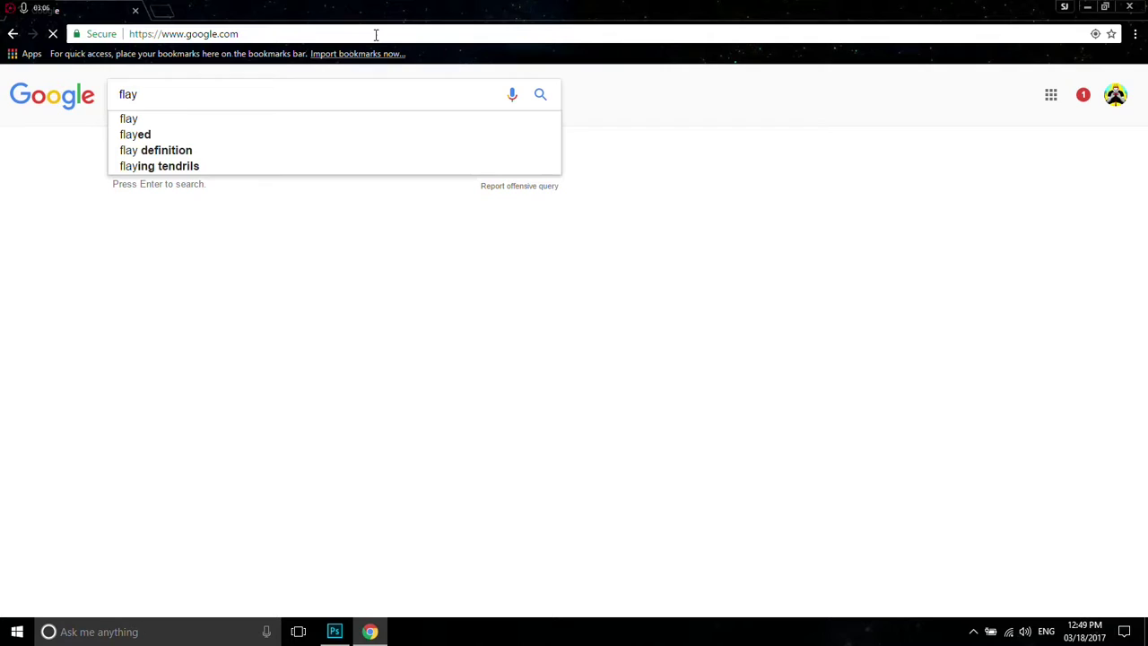
key(BackSpace)
text(t ui colors)
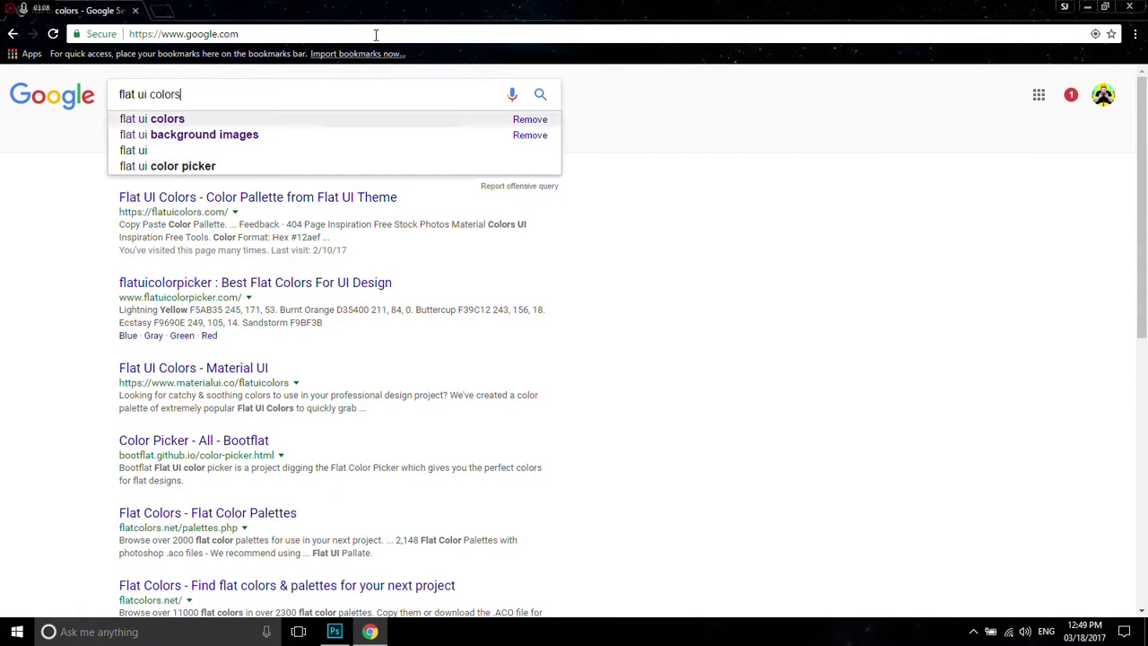
key(Down)
key(Down)
key(Return)
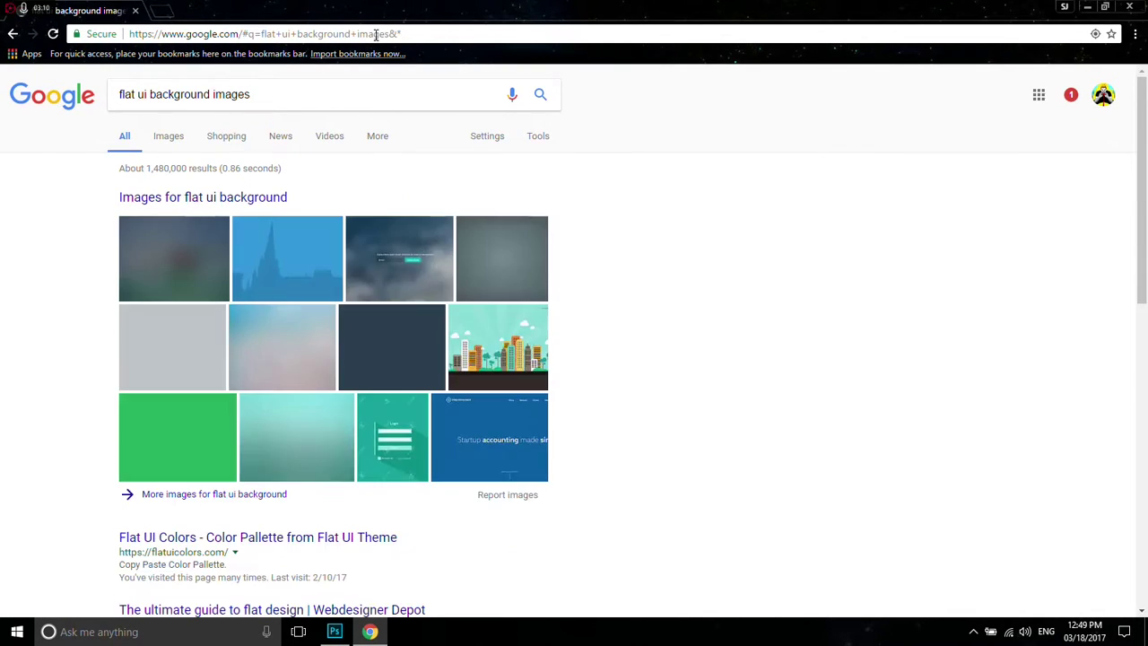
click(172, 140)
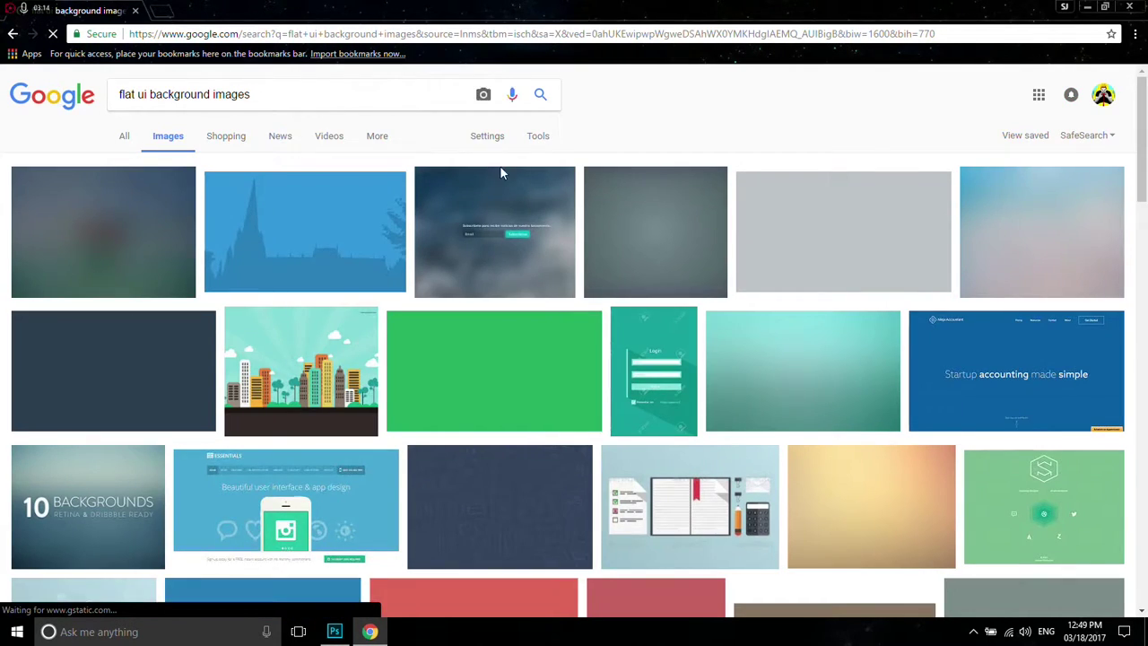
Look through the flat UI image results for a suitable thumbnail background
scroll(502, 171, down, 3)
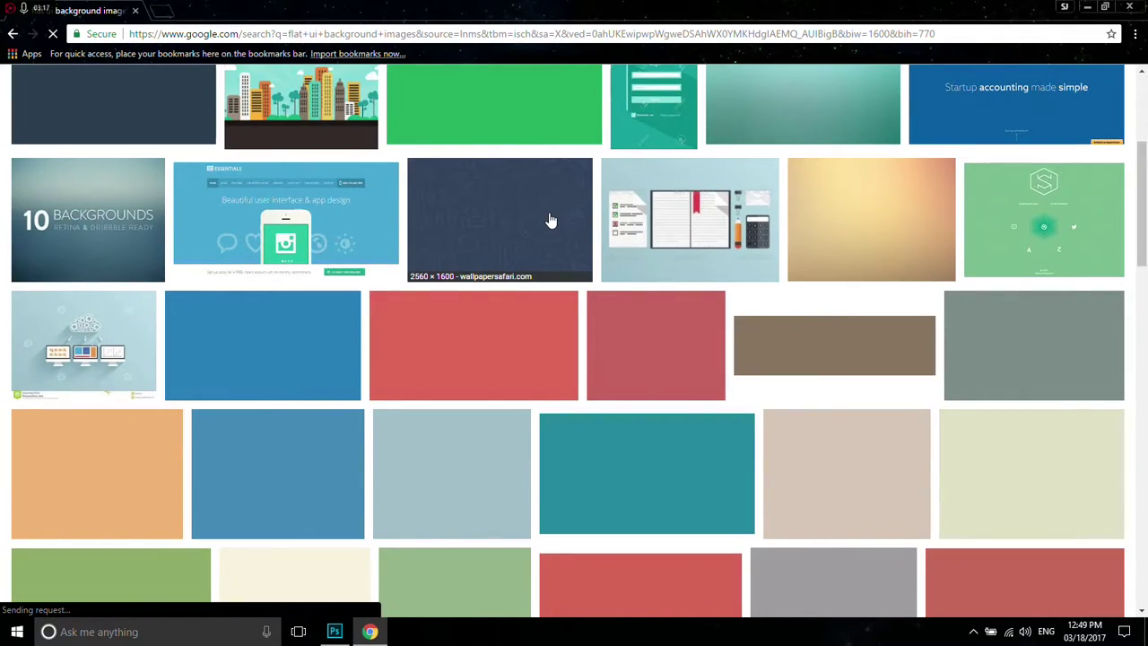
scroll(551, 220, down, 3)
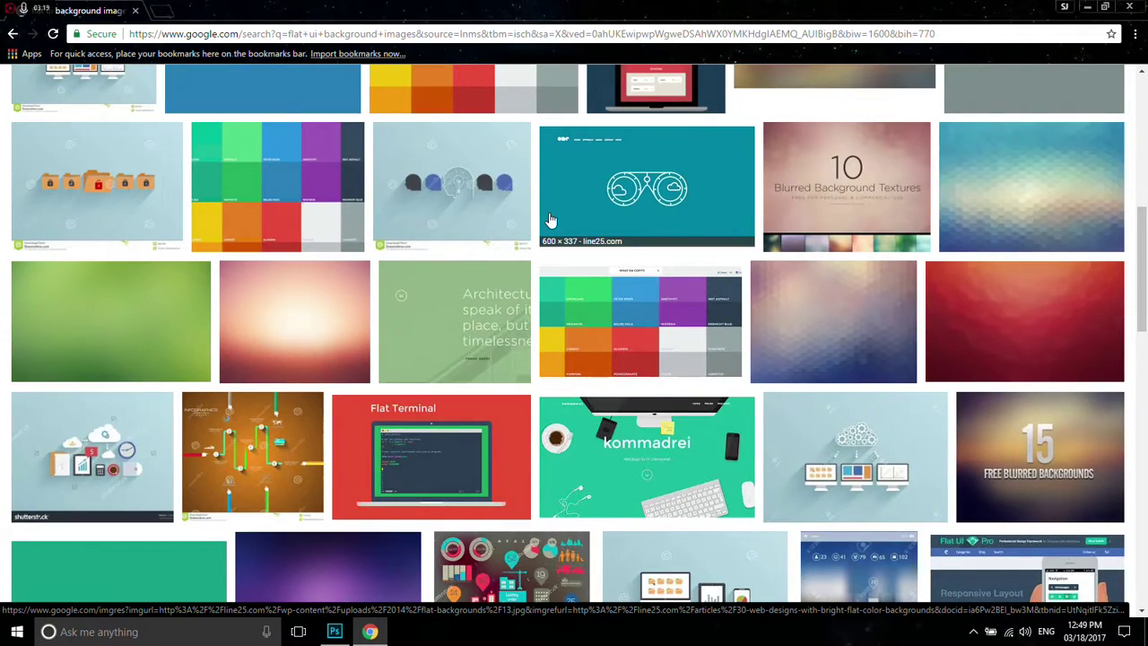
scroll(646, 242, down, 2)
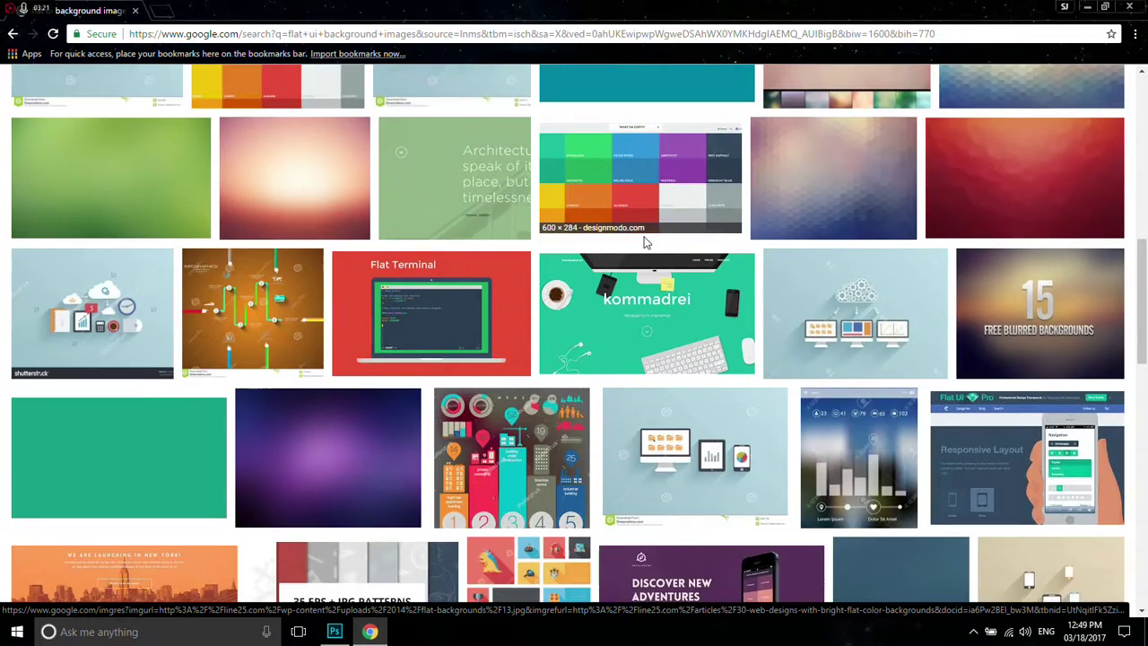
scroll(648, 238, down, 3)
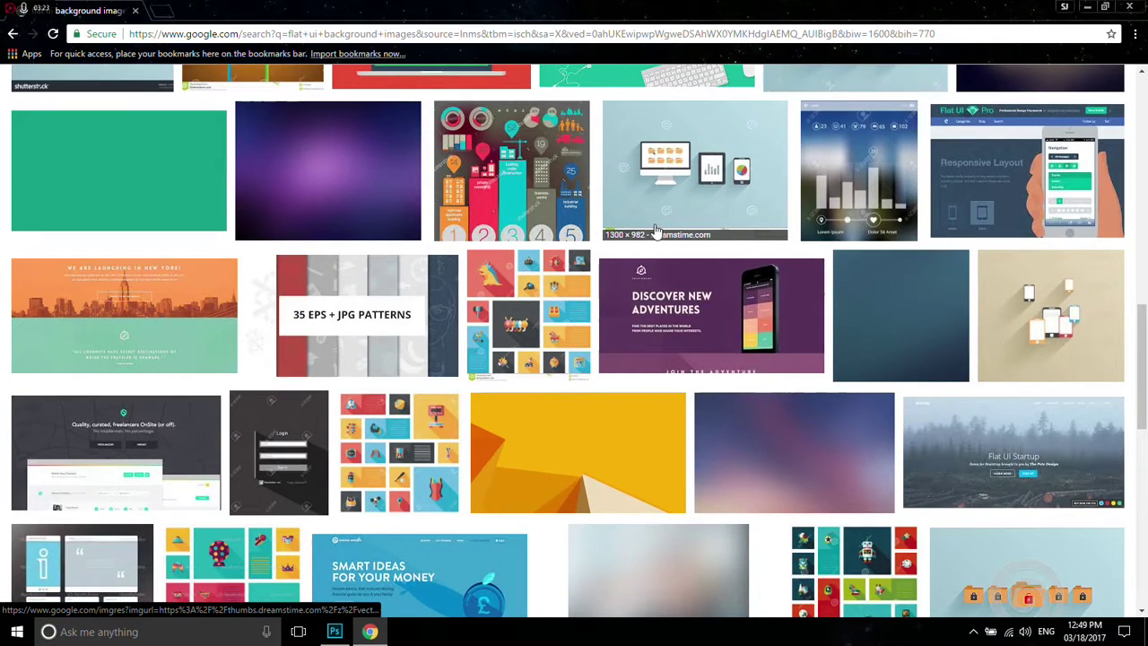
scroll(681, 224, down, 2)
scroll(758, 186, down, 1)
scroll(758, 186, down, 3)
scroll(760, 186, down, 3)
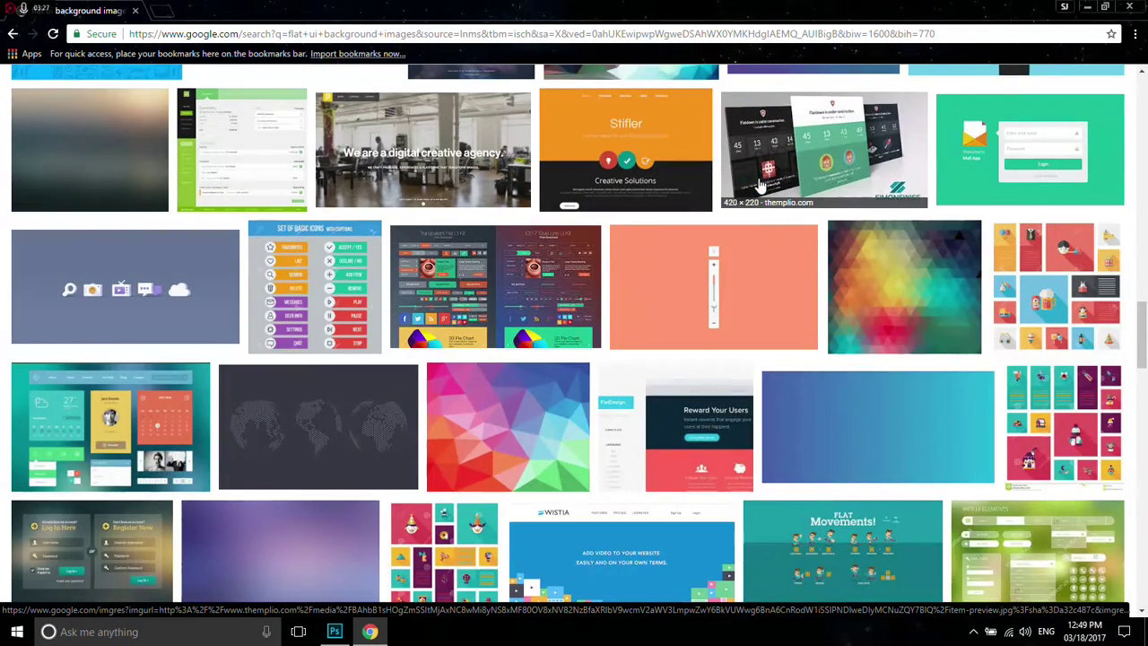
scroll(759, 185, down, 3)
scroll(762, 185, up, 1)
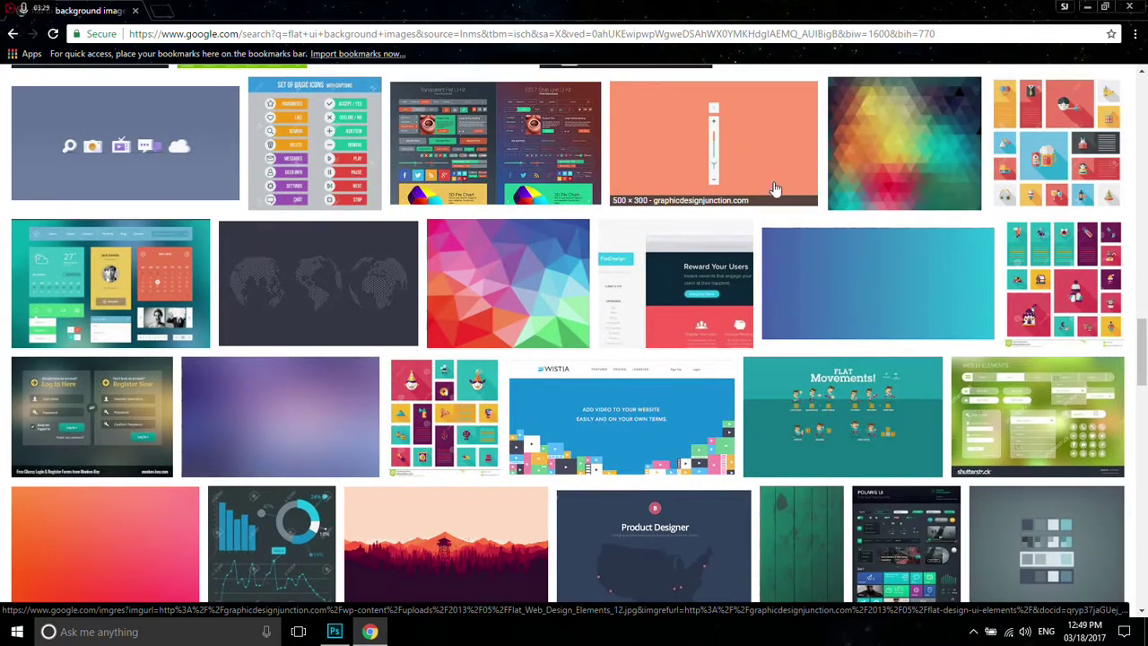
scroll(735, 203, down, 3)
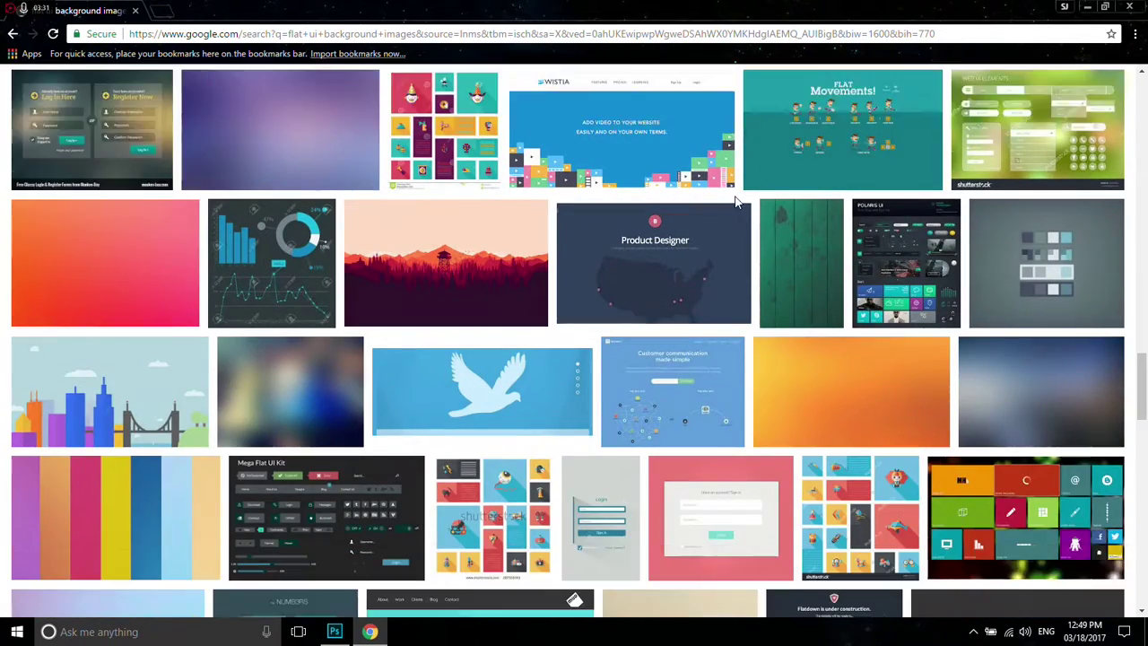
scroll(736, 206, down, 1)
scroll(859, 248, down, 3)
scroll(854, 249, up, 2)
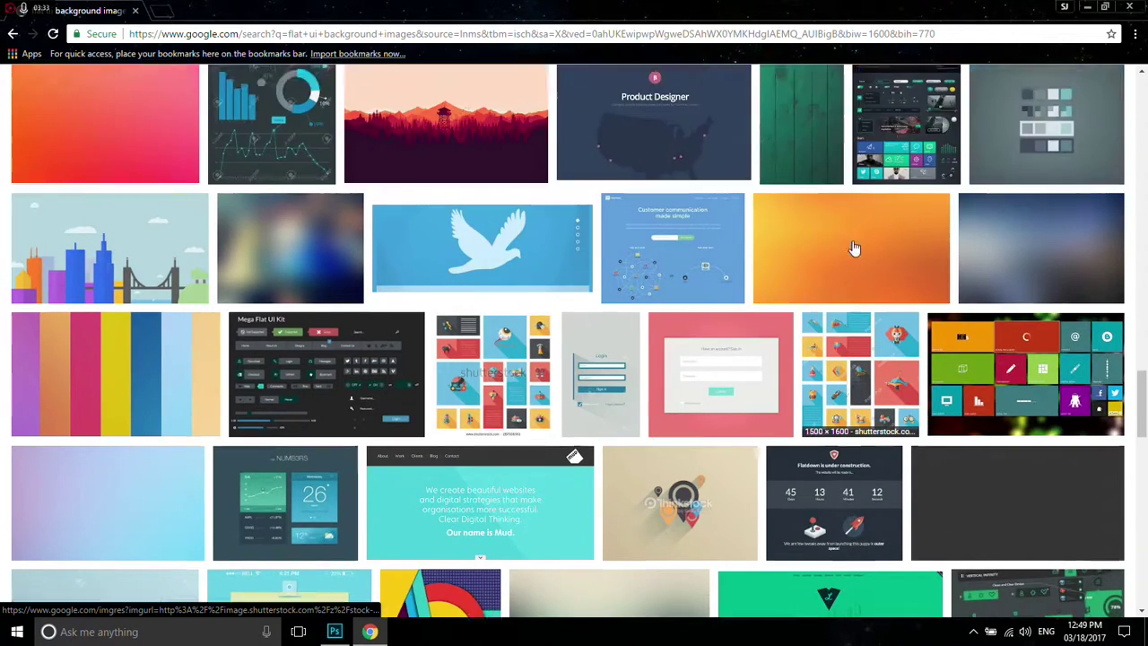
scroll(854, 248, up, 20)
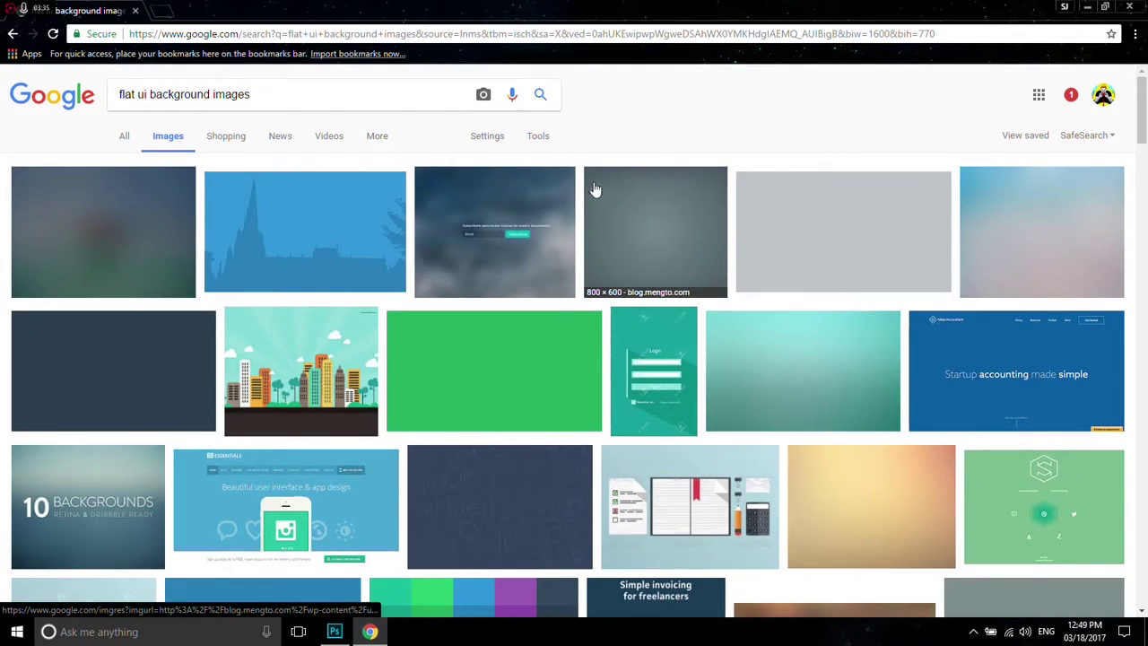
Search the images for "blurred background images hd" and look through the blurred backgrounds
triple_click(262, 94)
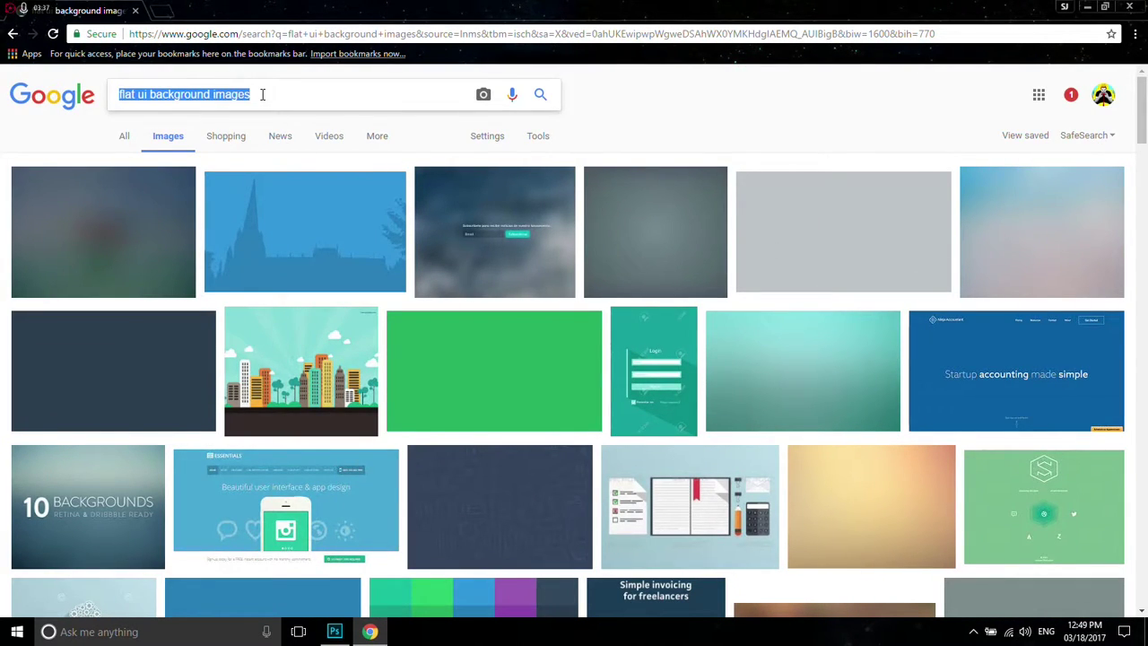
text(blurred)
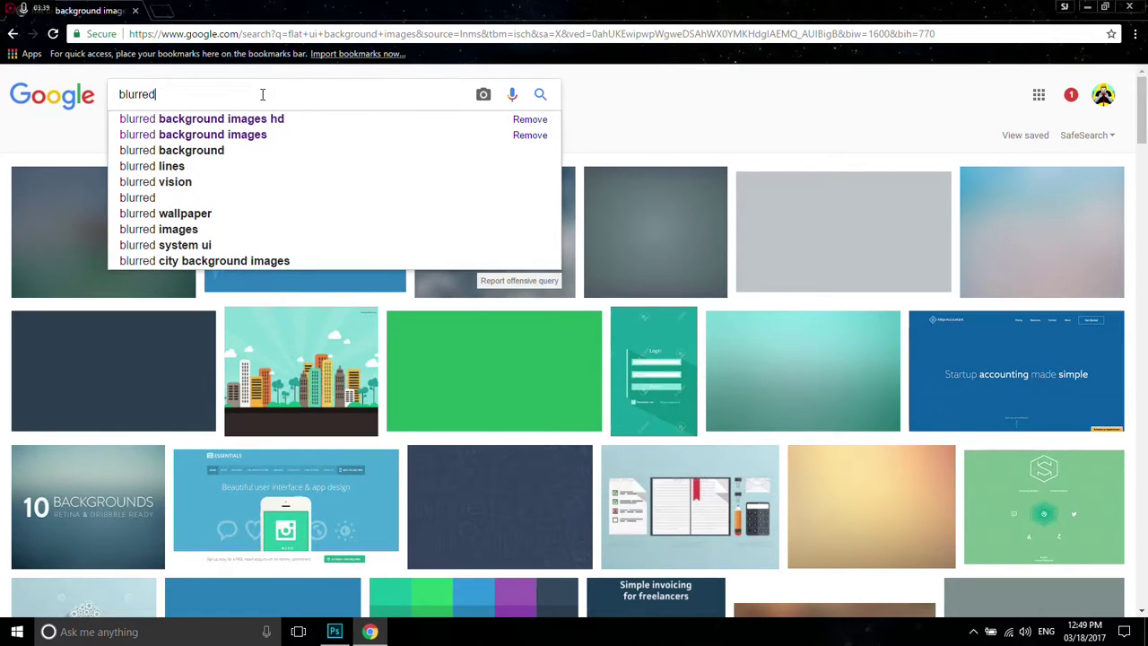
key(Down)
key(Return)
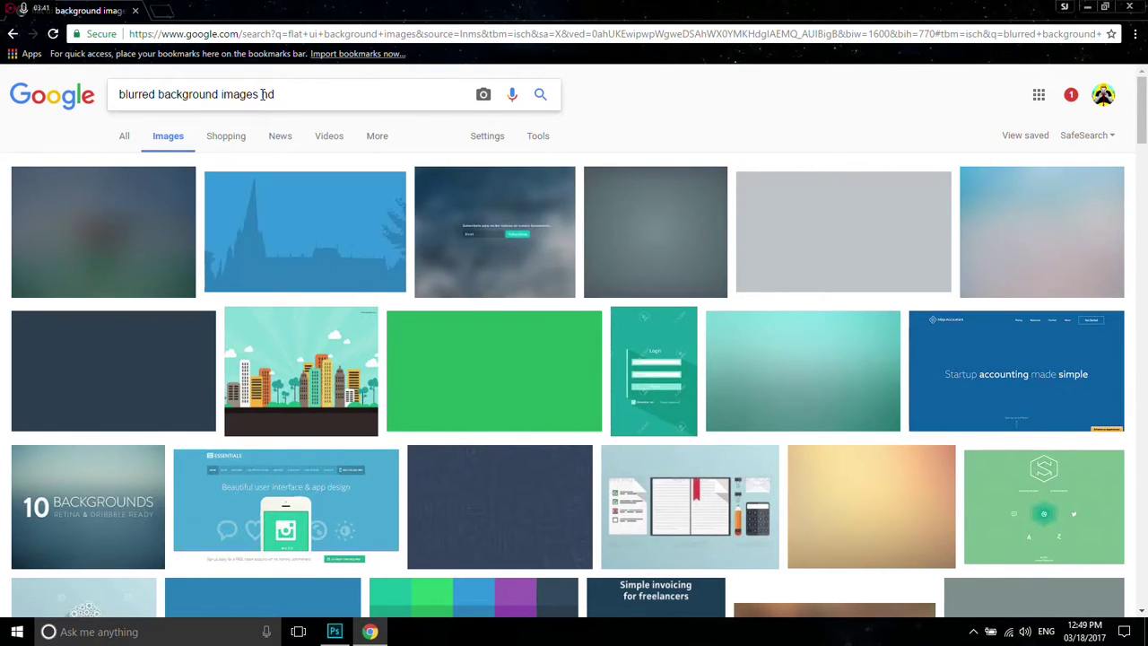
scroll(480, 274, down, 5)
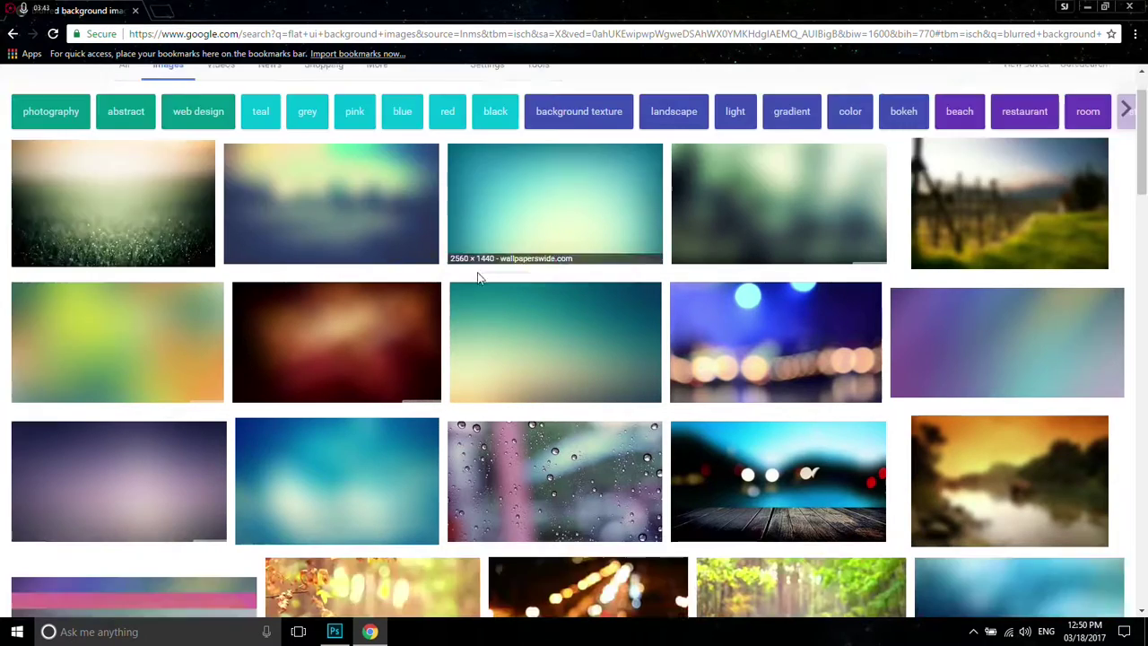
scroll(491, 273, down, 1)
scroll(491, 274, up, 2)
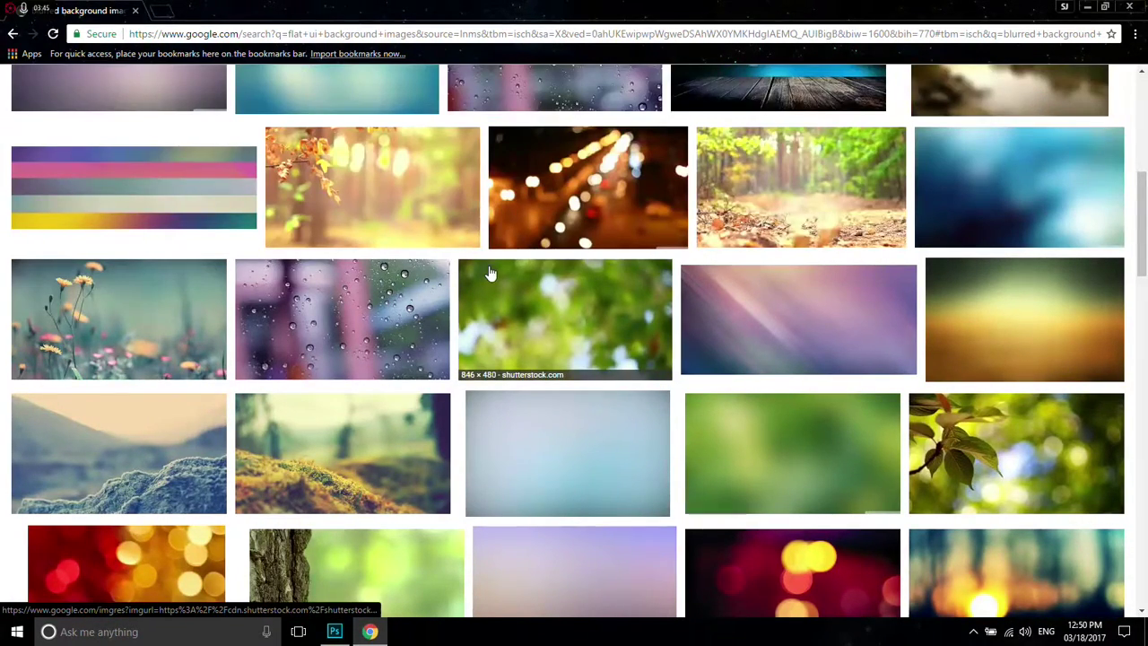
scroll(491, 274, up, 7)
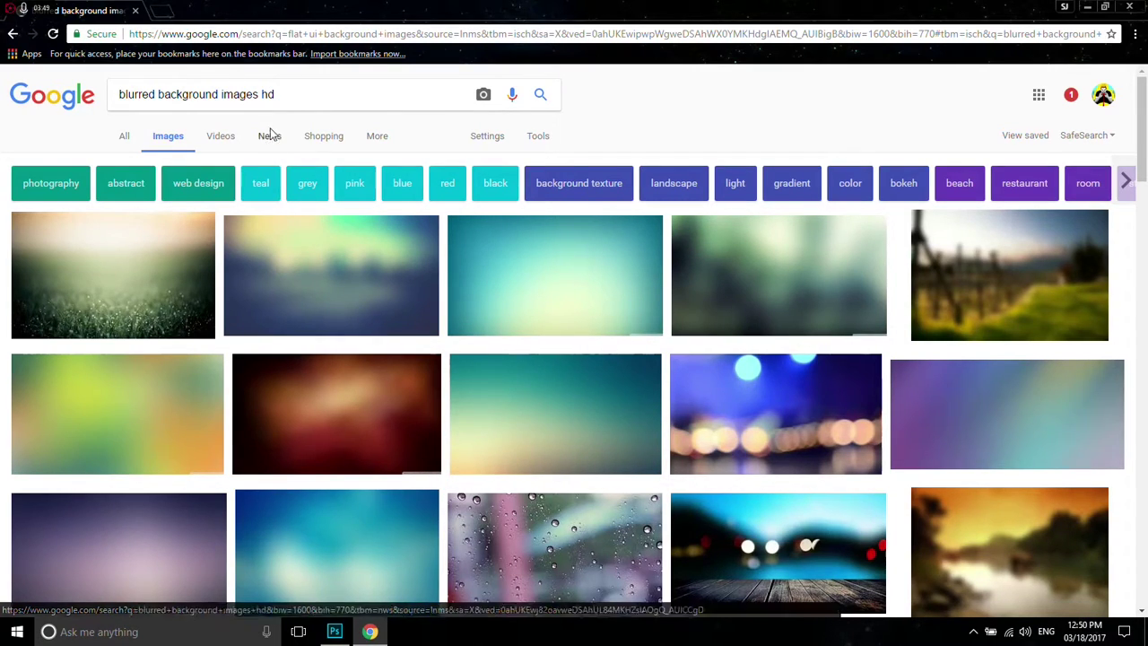
Return the image search to "flat ui background images" and browse further down the results
double_click(291, 100)
triple_click(291, 101)
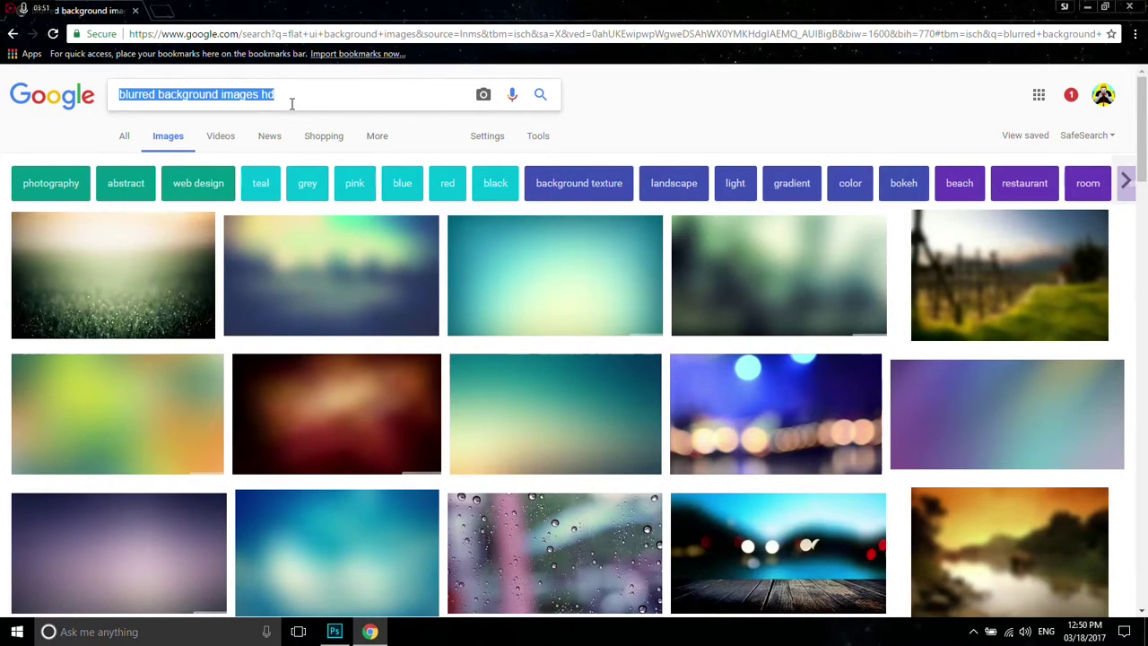
text(flat)
key(Down)
key(Return)
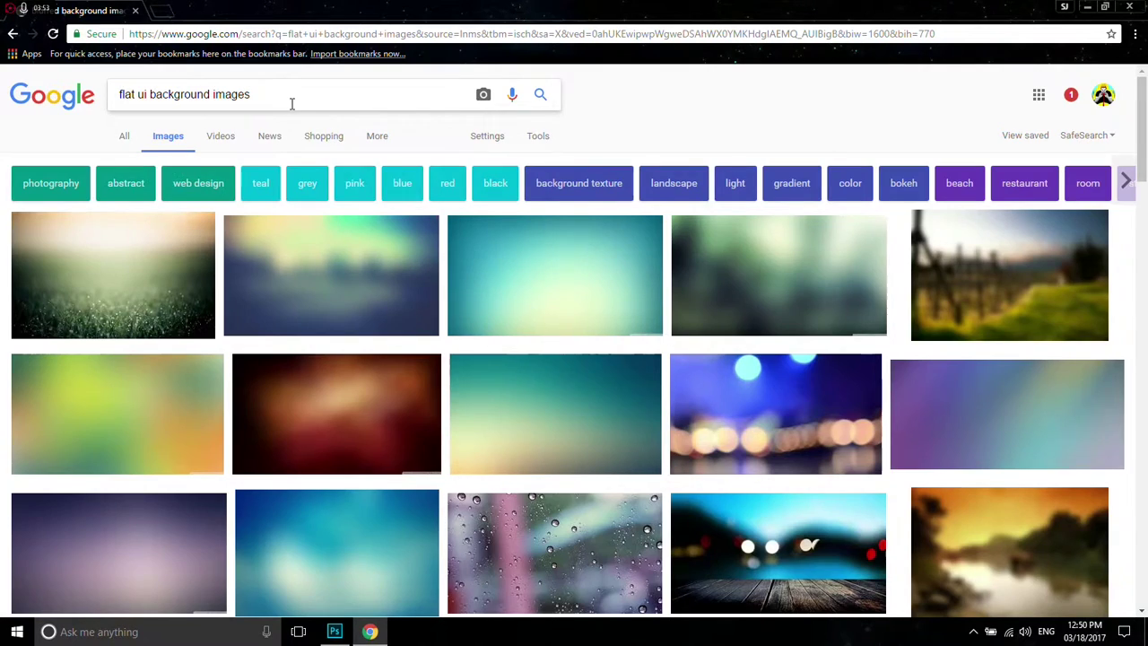
scroll(530, 211, down, 10)
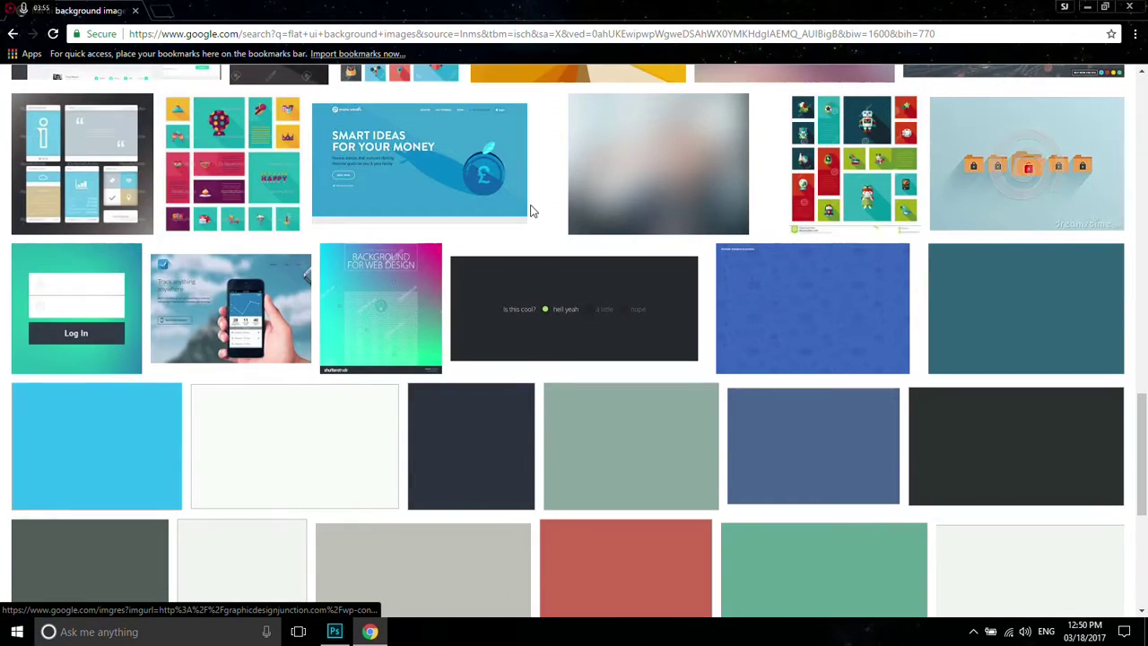
Look further through the flat UI background image results for a suitable thumbnail background
scroll(530, 211, down, 5)
scroll(531, 211, down, 3)
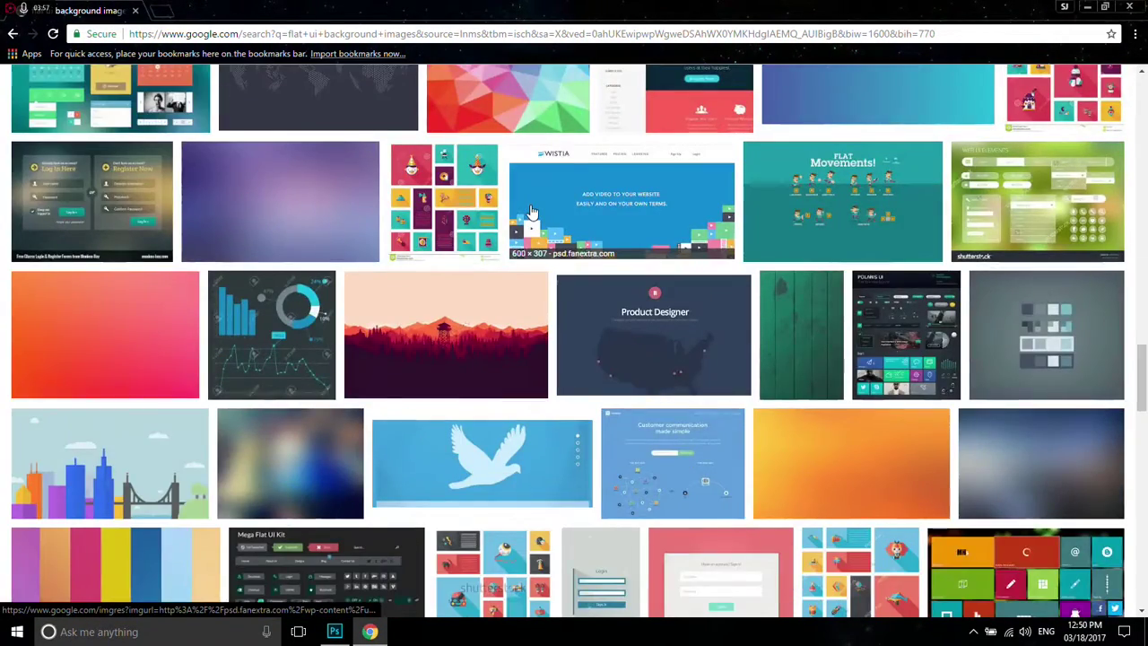
scroll(530, 211, down, 5)
scroll(530, 211, down, 3)
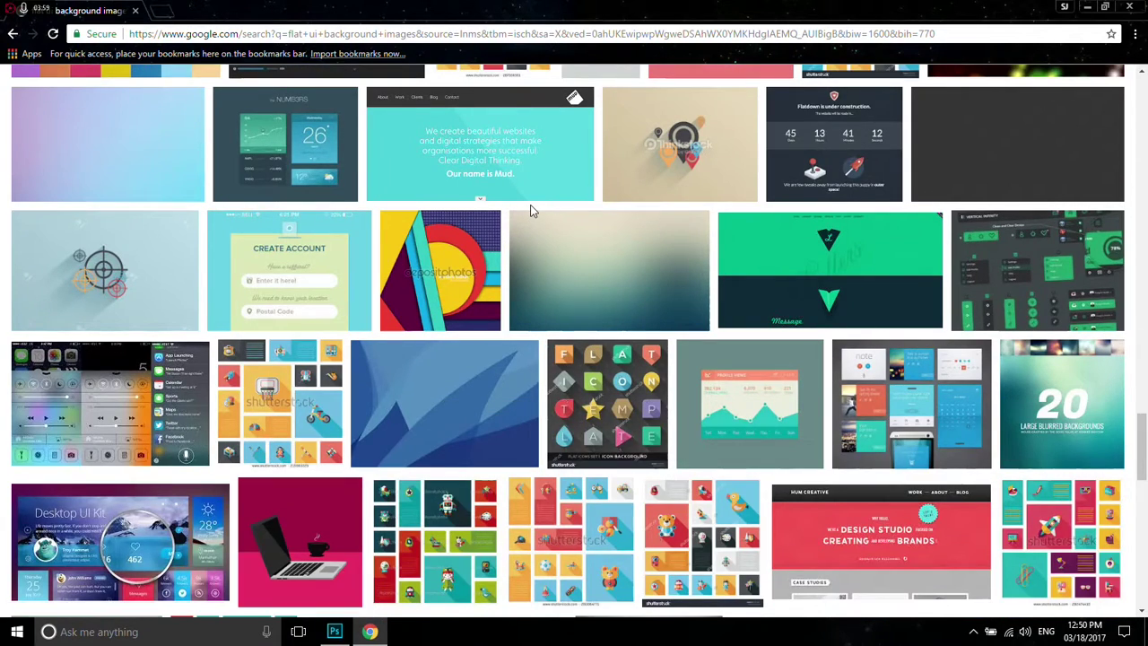
scroll(531, 211, down, 7)
scroll(530, 211, down, 2)
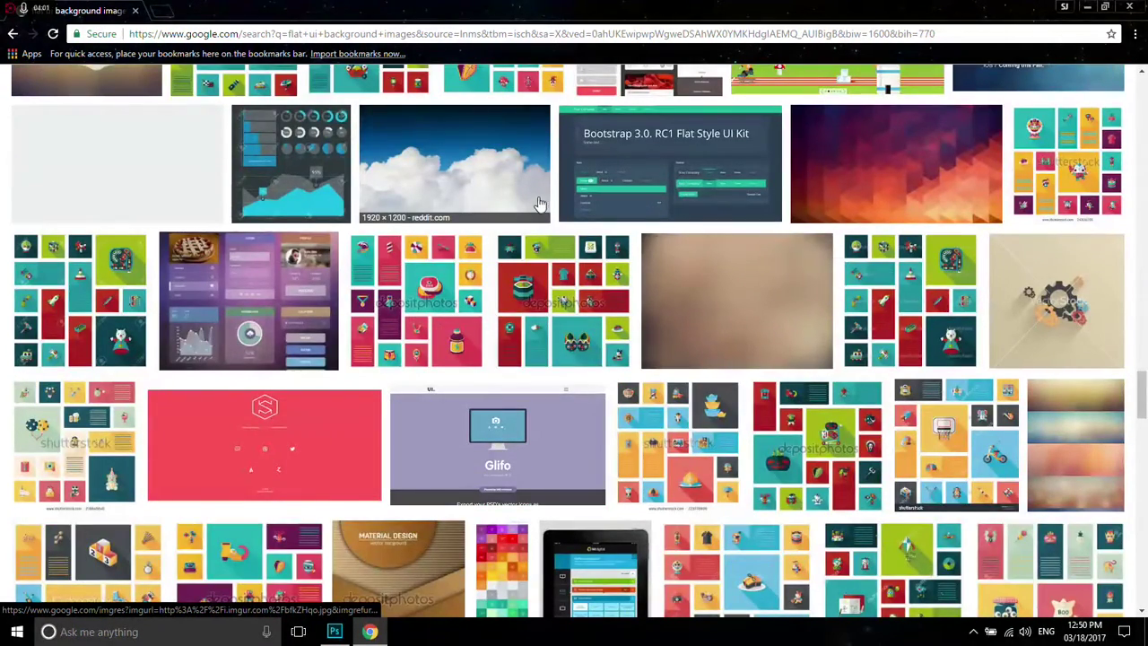
scroll(529, 211, down, 5)
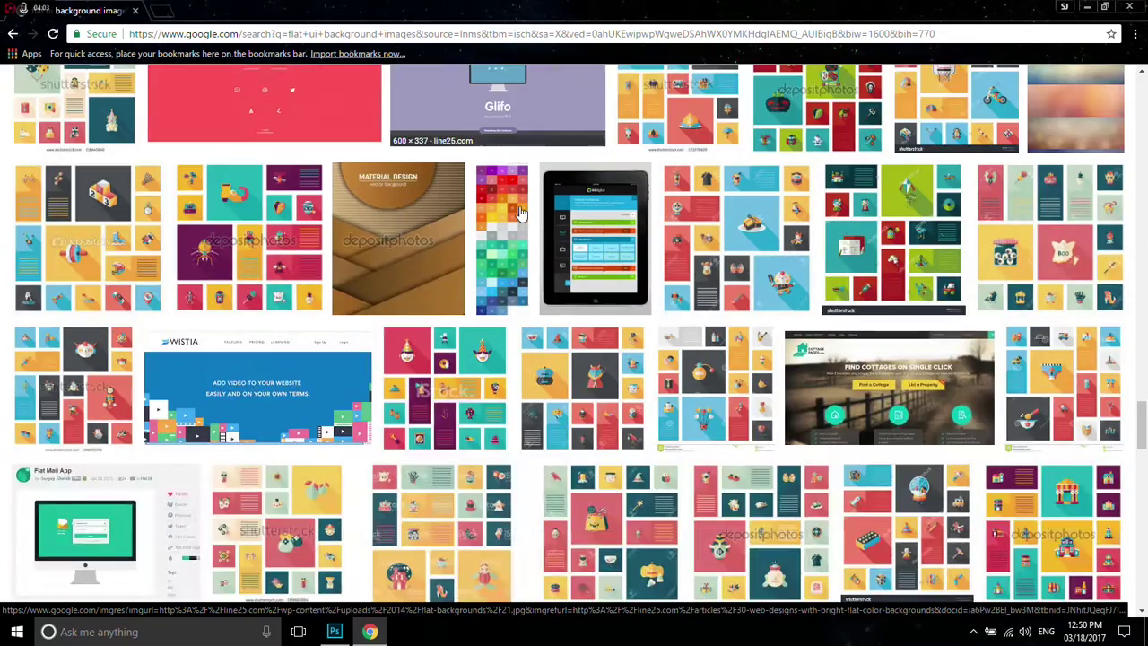
scroll(521, 213, down, 4)
scroll(870, 221, up, 10)
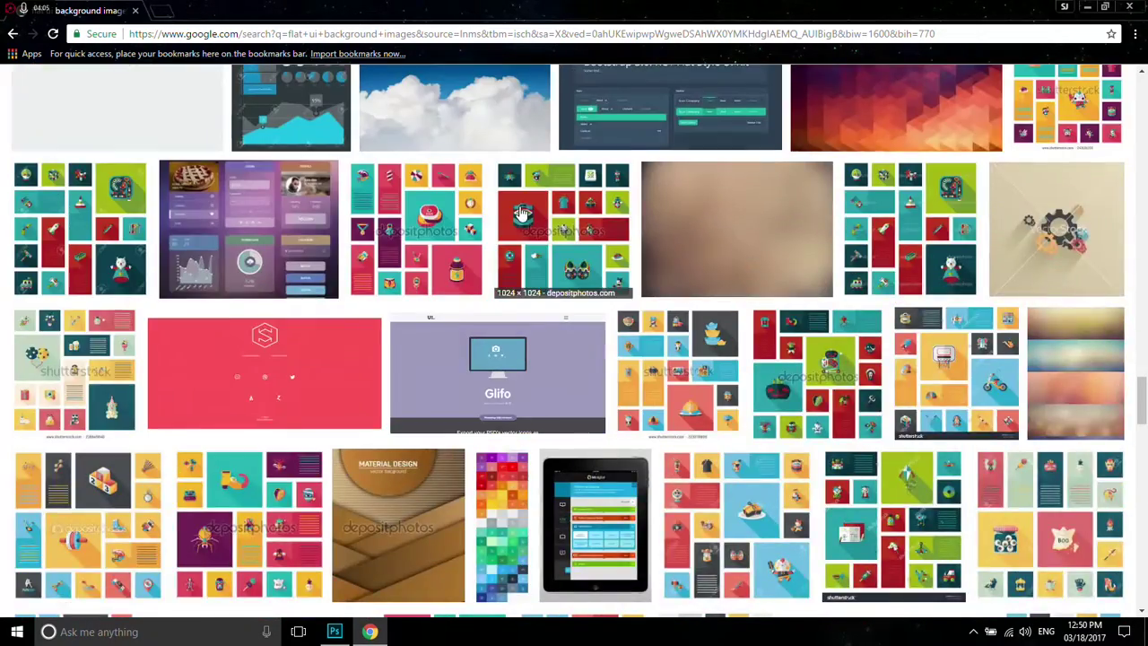
scroll(542, 269, down, 6)
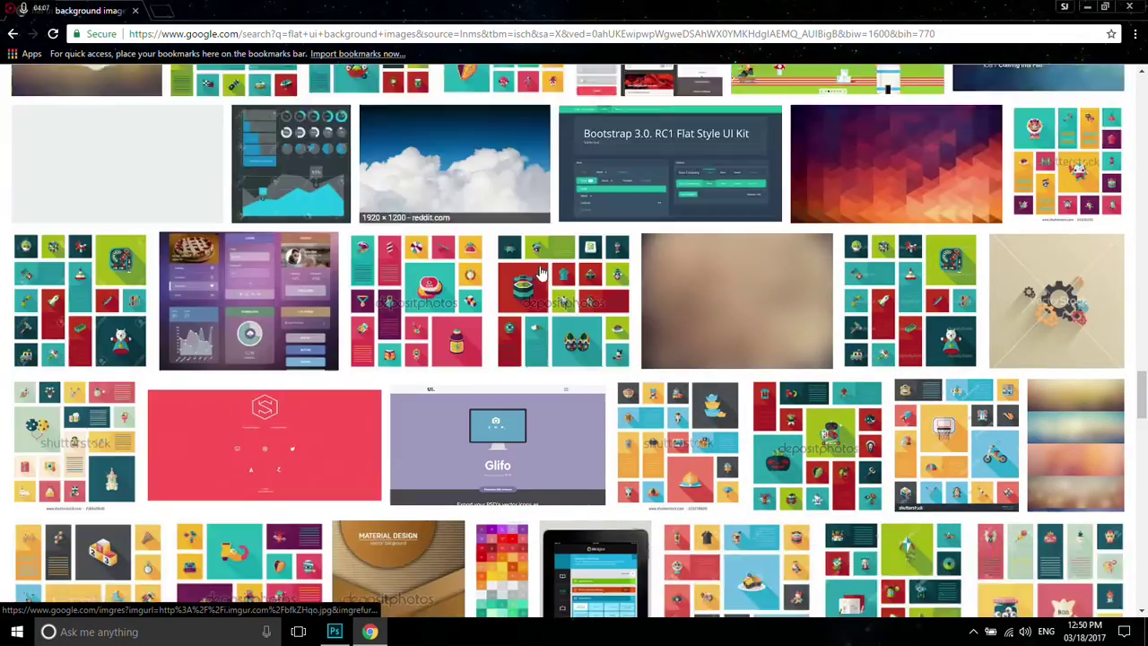
scroll(543, 265, down, 3)
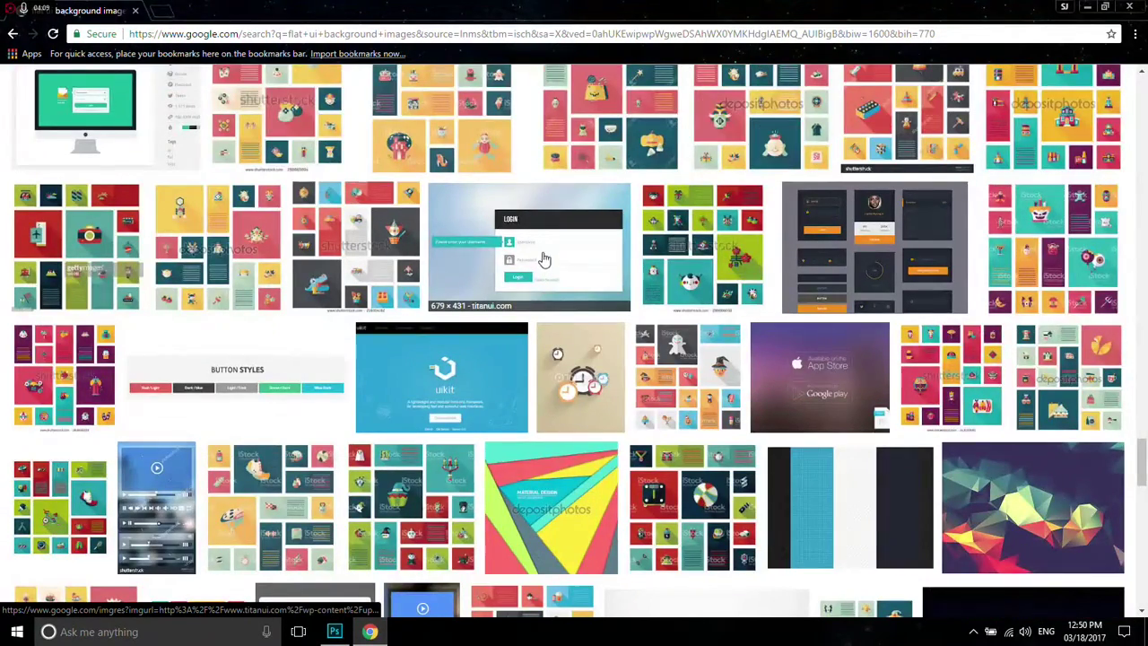
scroll(544, 261, down, 4)
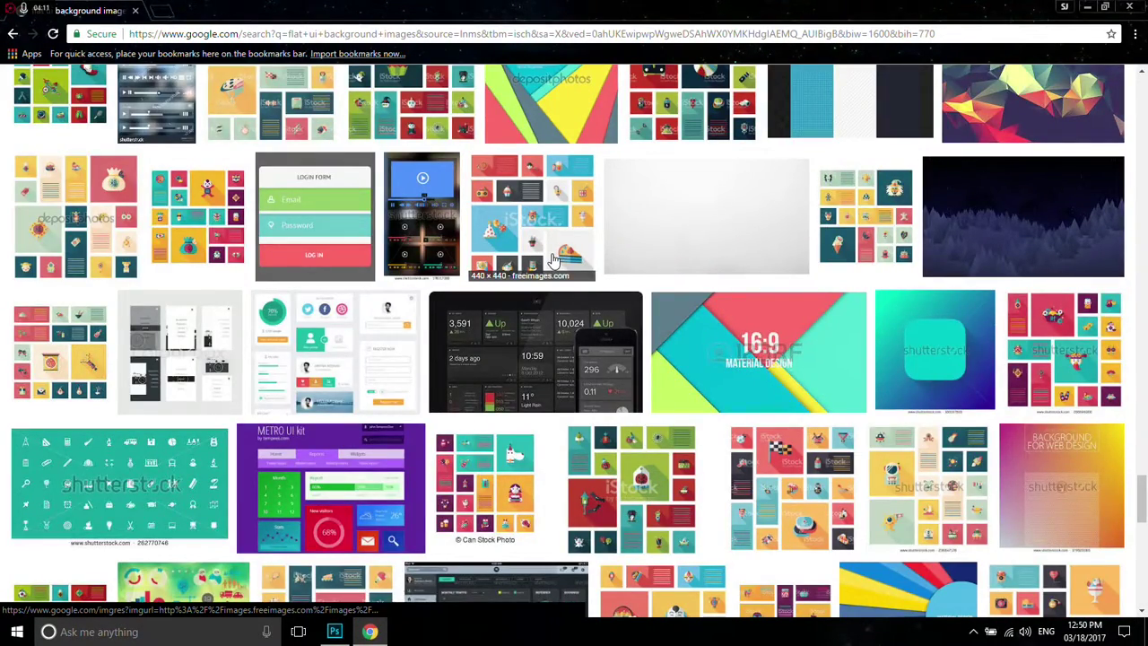
scroll(552, 260, down, 5)
scroll(556, 260, down, 9)
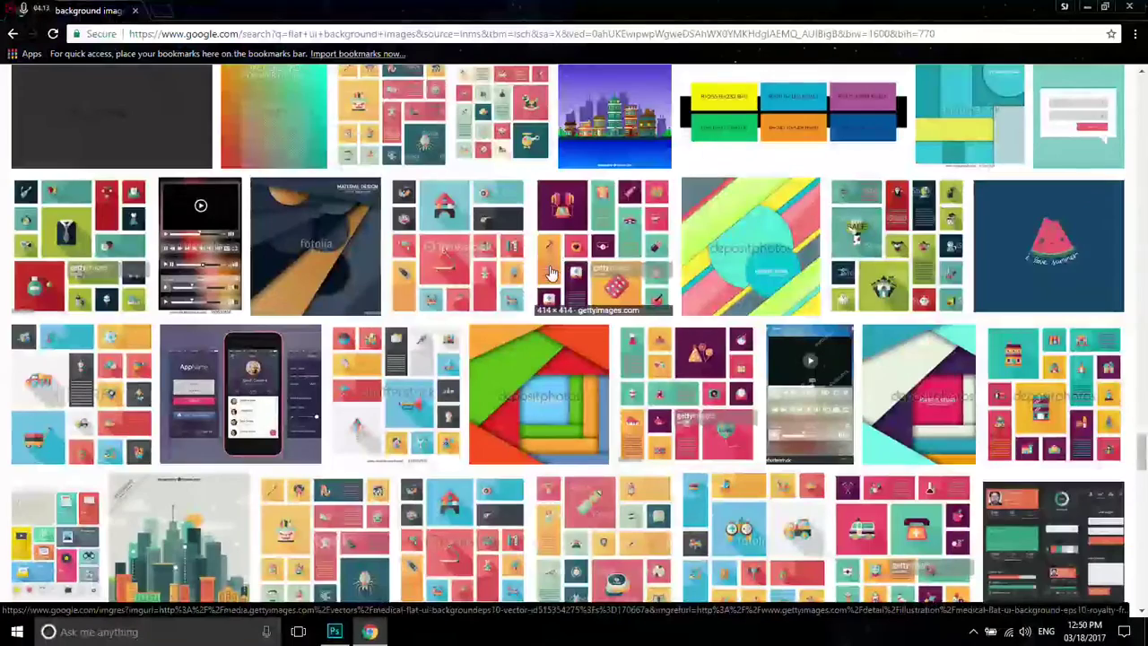
scroll(552, 274, down, 10)
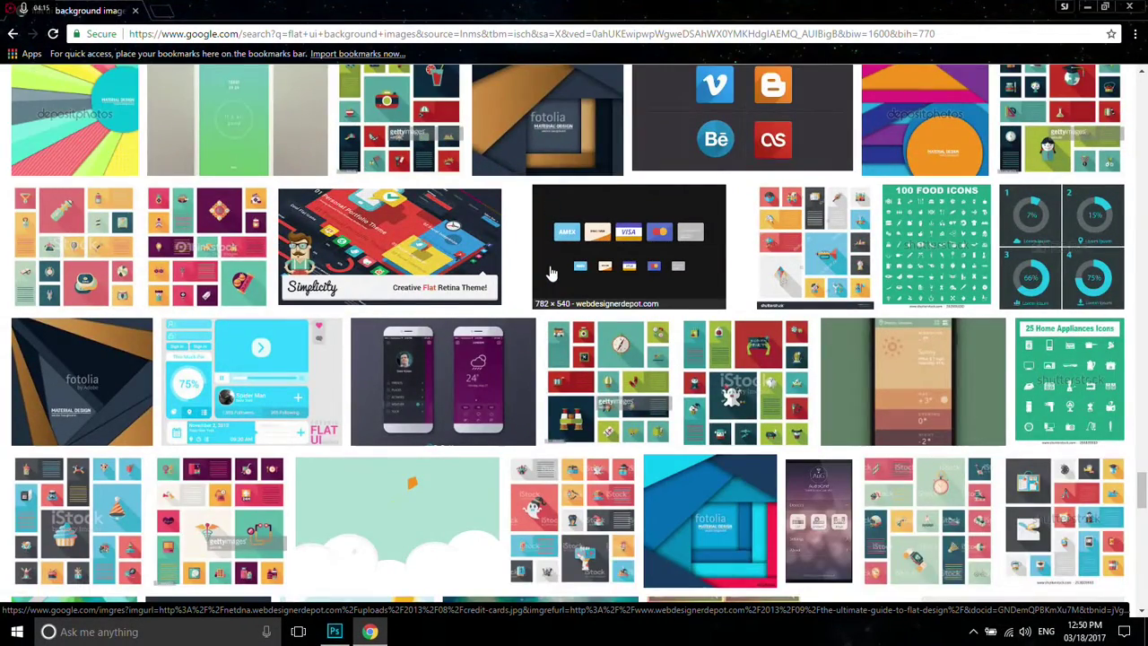
scroll(552, 274, down, 9)
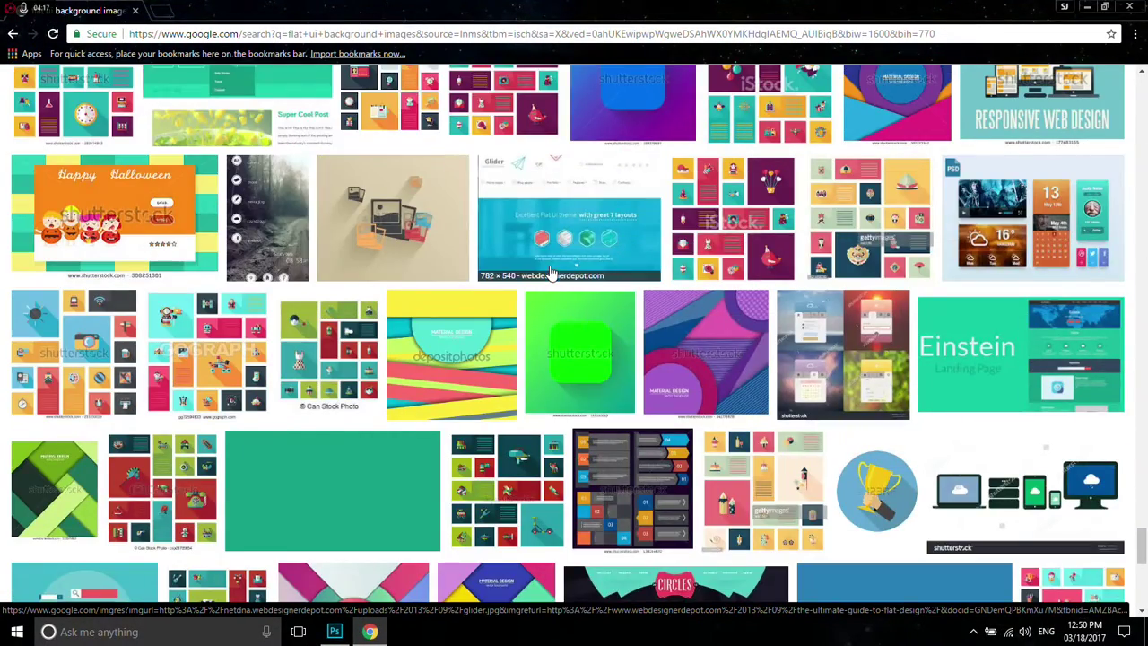
scroll(564, 265, down, 5)
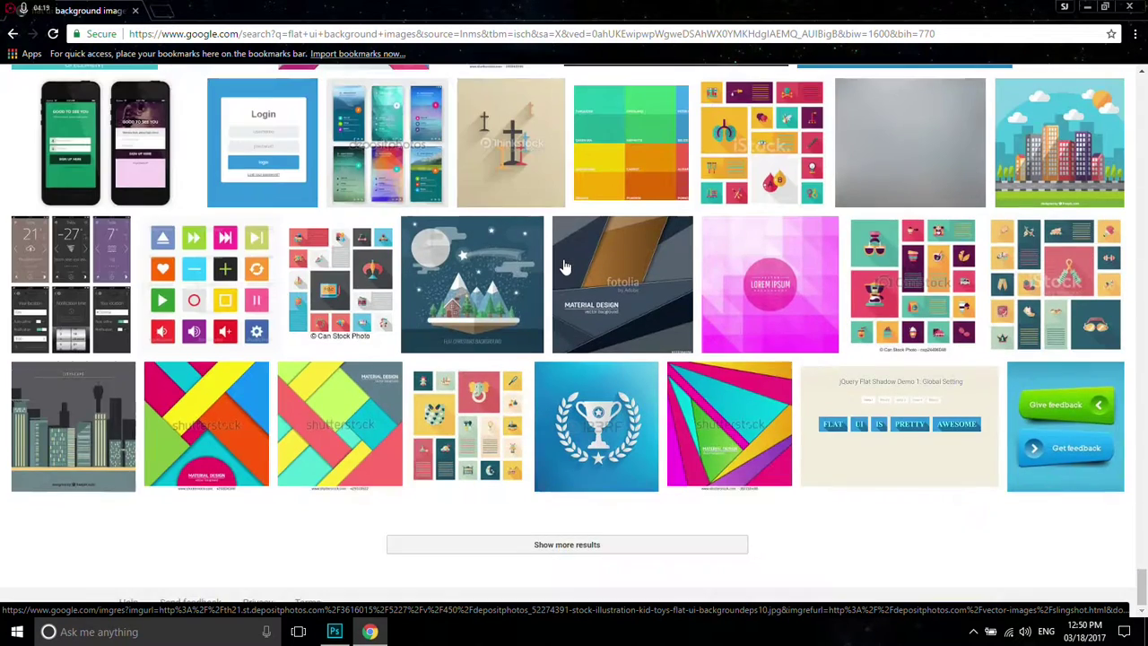
Load more image results and open the preview of the blurred cream-to-teal wallpaper
click(567, 544)
scroll(592, 448, down, 1)
scroll(603, 428, down, 4)
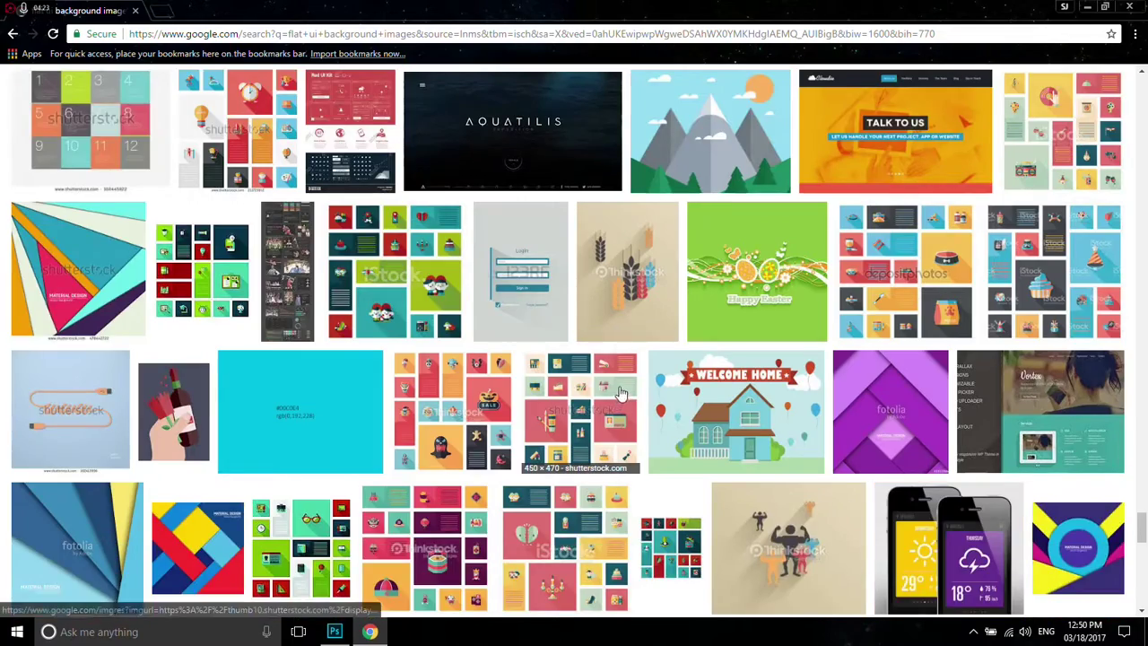
scroll(625, 386, down, 10)
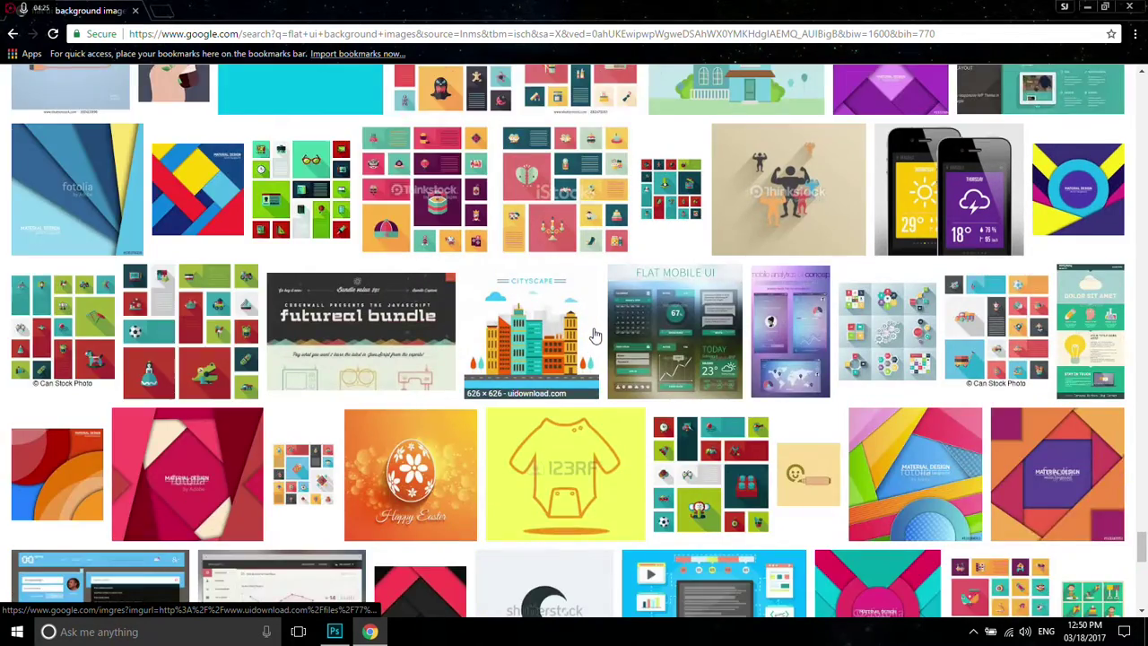
scroll(595, 333, down, 3)
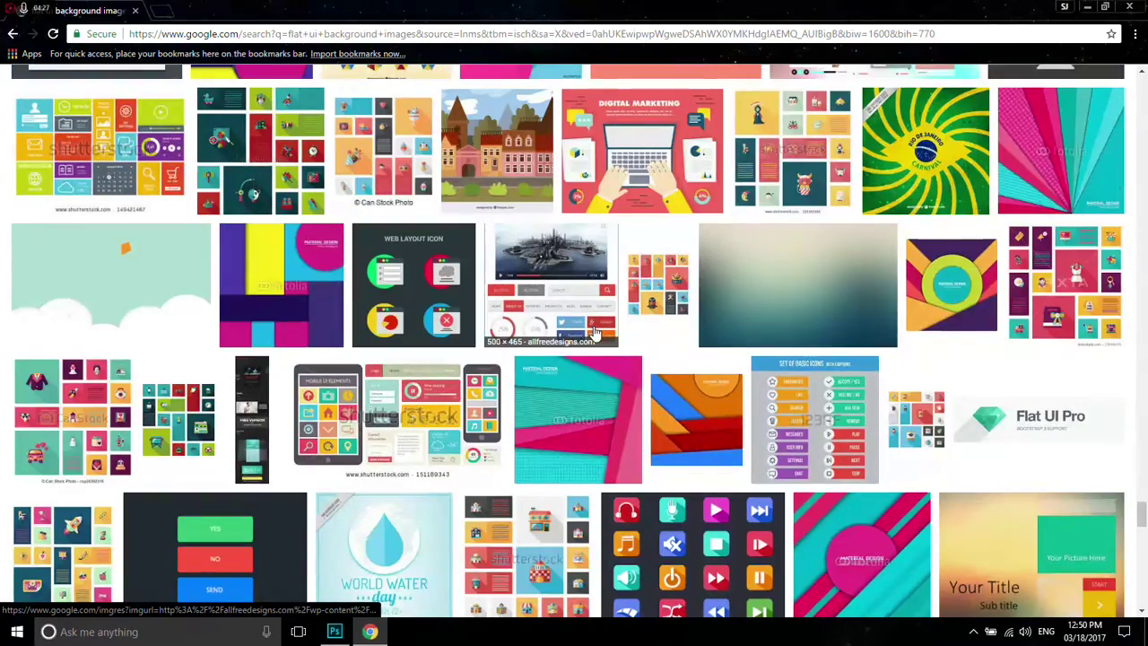
click(790, 289)
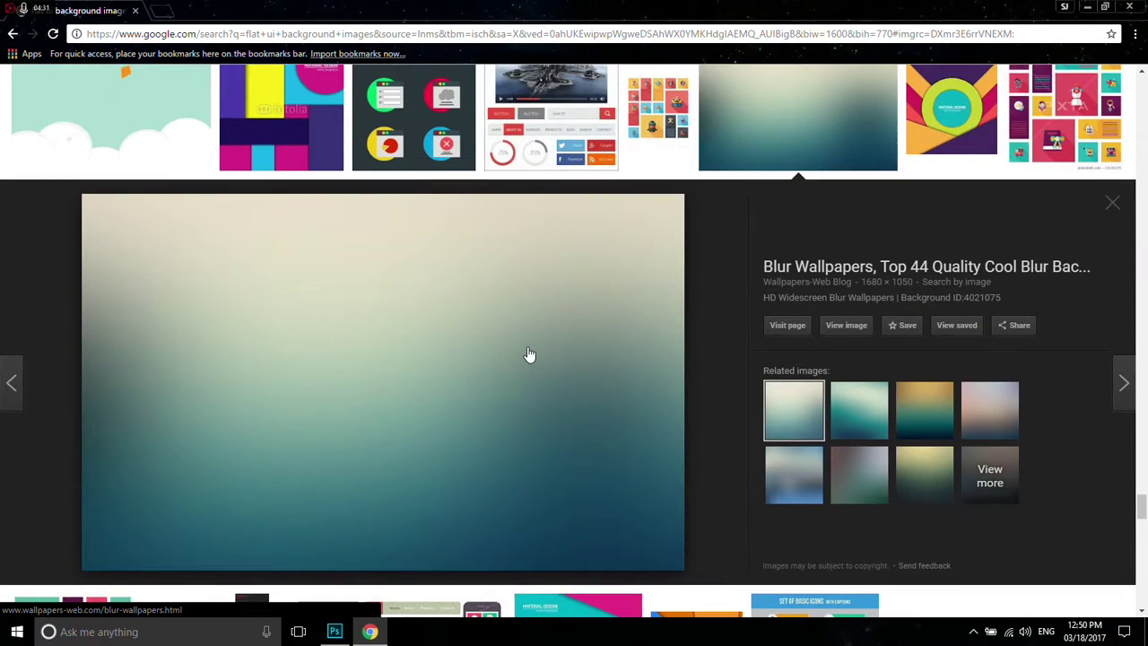
Save the previewed blurred wallpaper to the Pictures folder as the JPEG image 4021075-blur-wallpapers.jpg
right_click(420, 305)
click(469, 441)
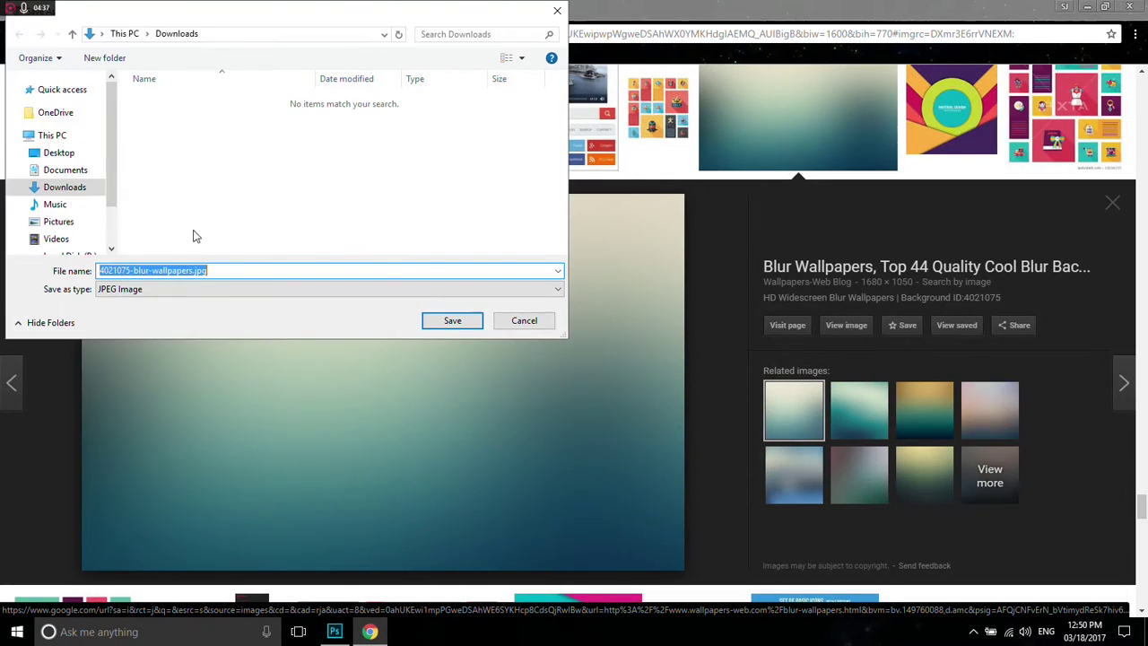
click(58, 221)
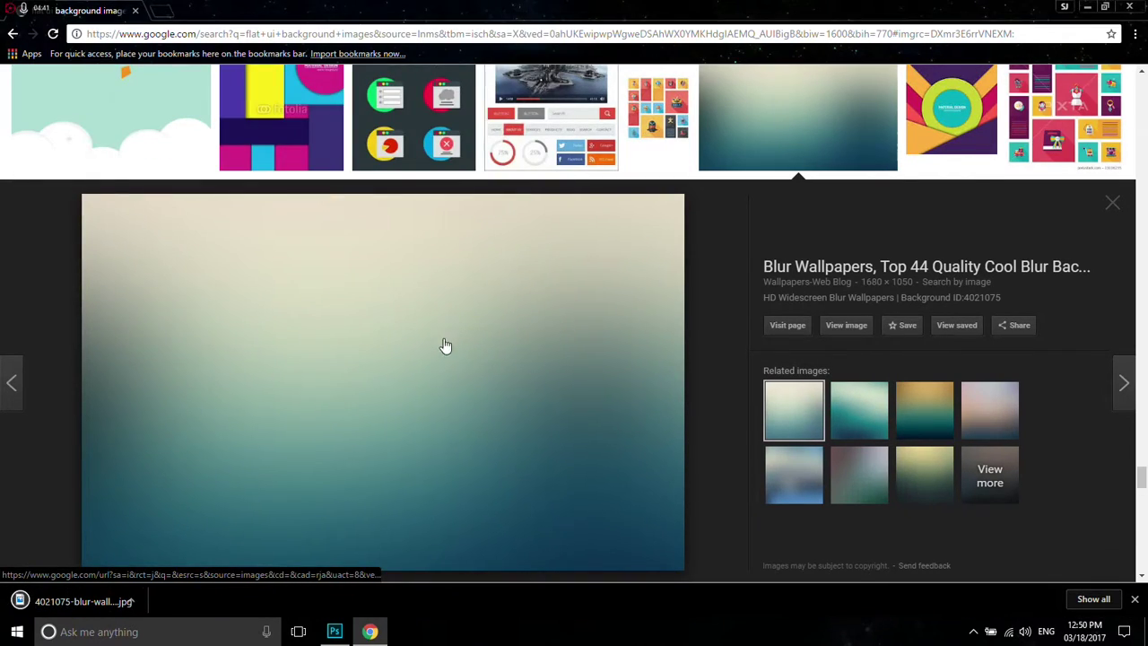
Place the downloaded blur wallpaper in the Photoshop thumbnail document and stretch it horizontally to 31.75% so it covers the whole canvas
drag(90, 607, 473, 349)
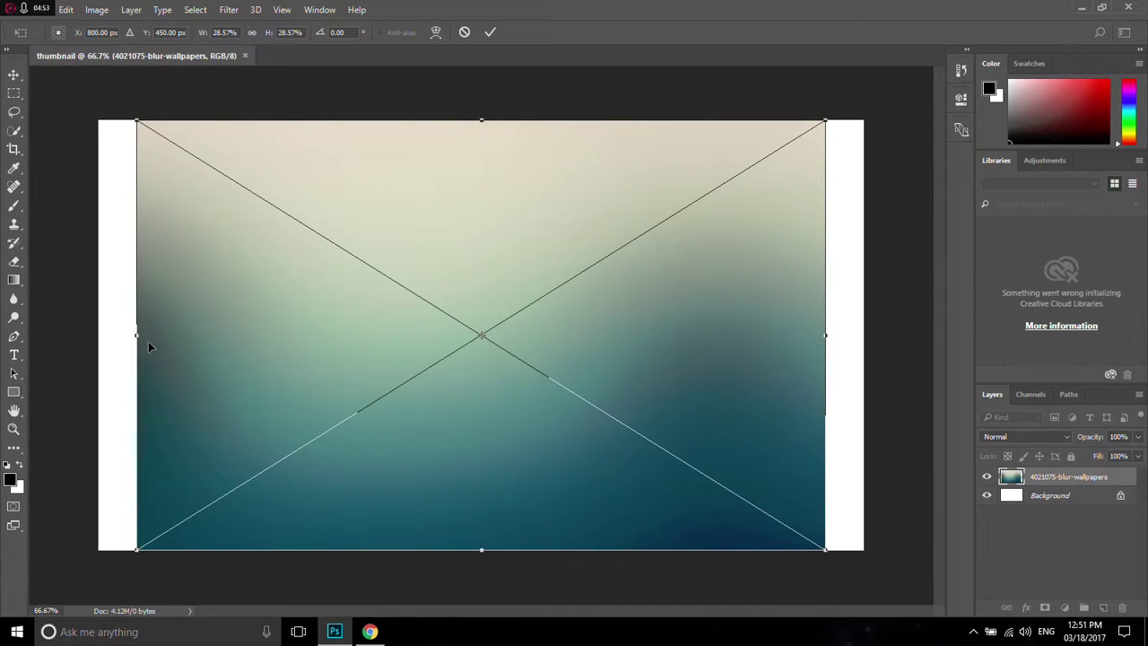
drag(137, 335, 95, 339)
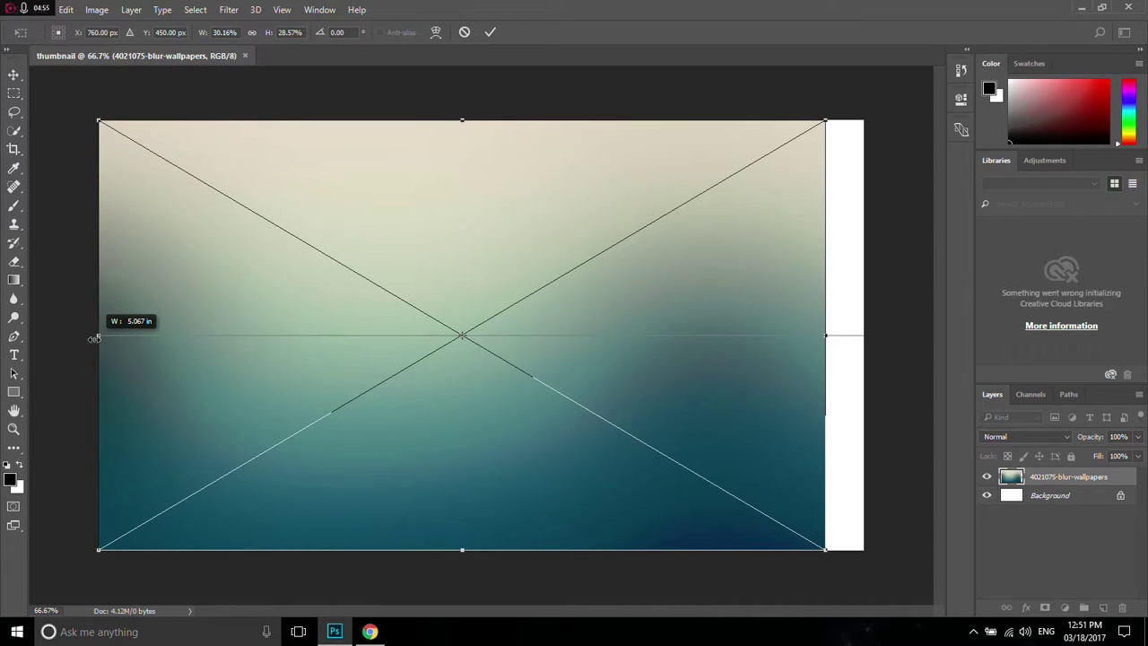
drag(826, 335, 864, 336)
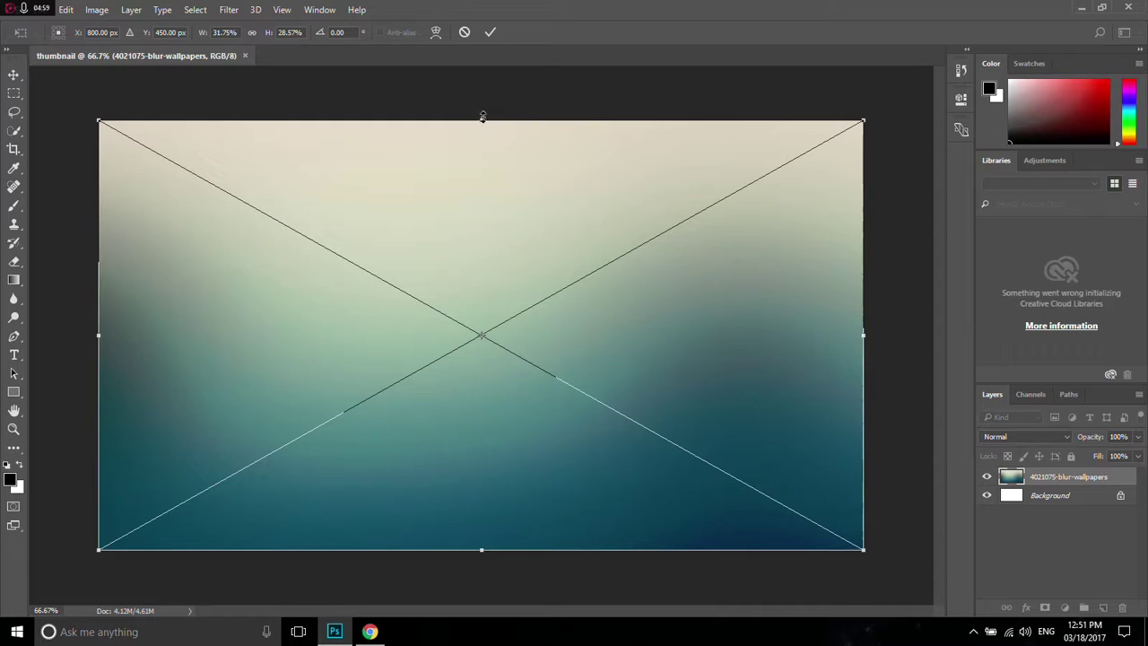
click(489, 34)
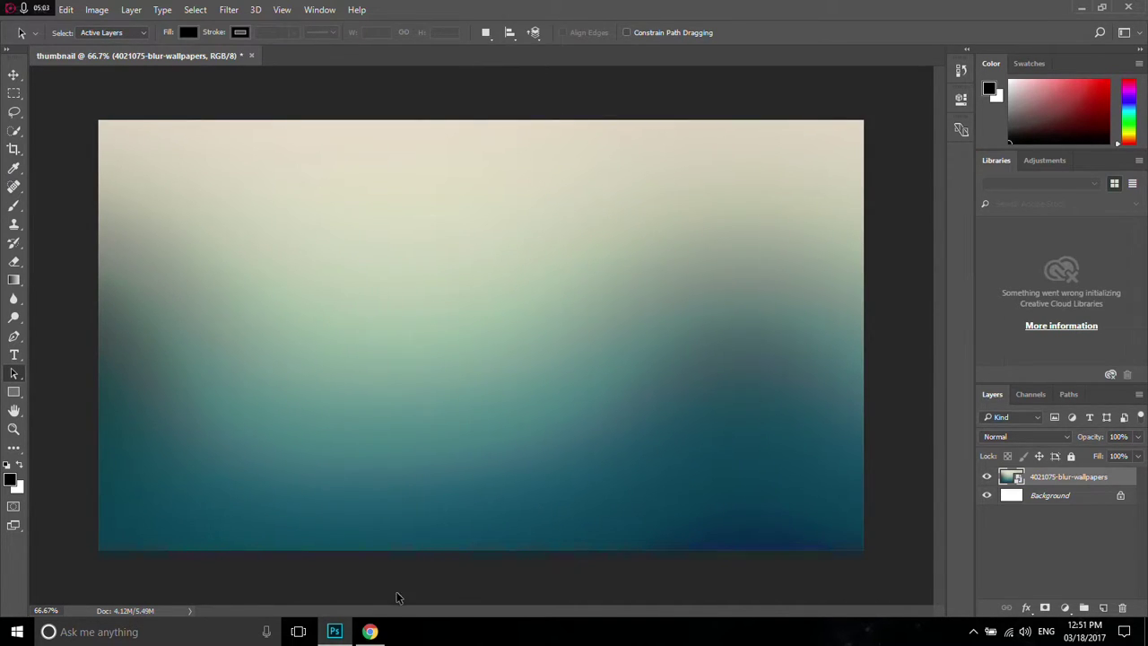
mouse_move(377, 635)
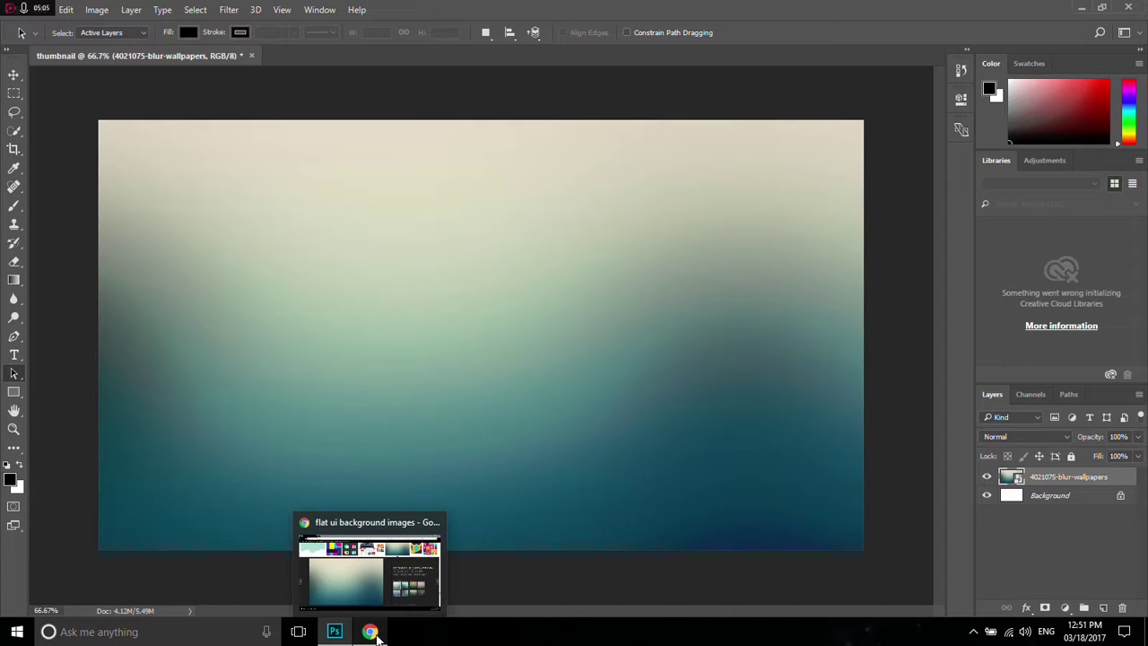
click(371, 632)
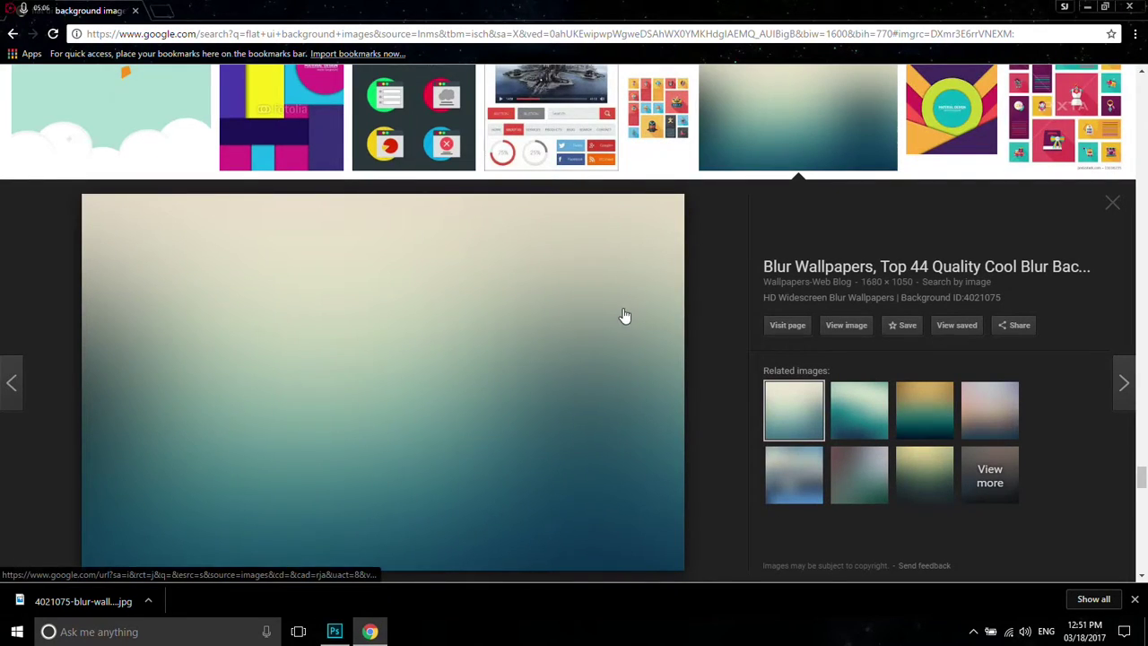
click(335, 631)
Create a wide paragraph text box across the upper part of the canvas and extend its lower edge to fit two lines
click(13, 355)
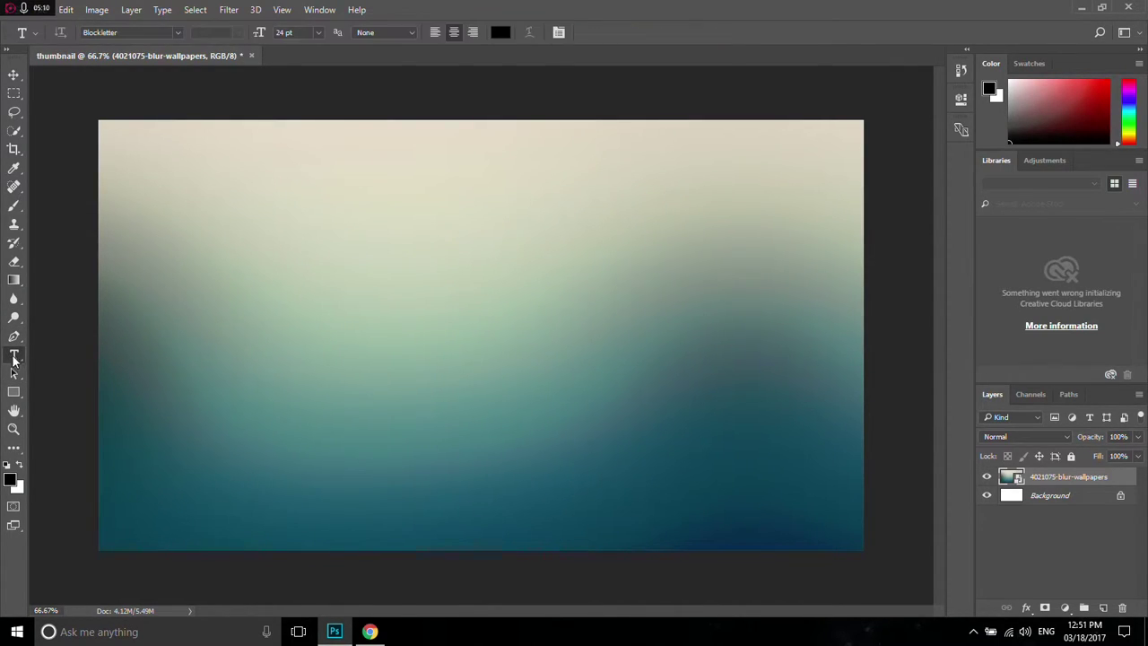
drag(226, 139, 772, 238)
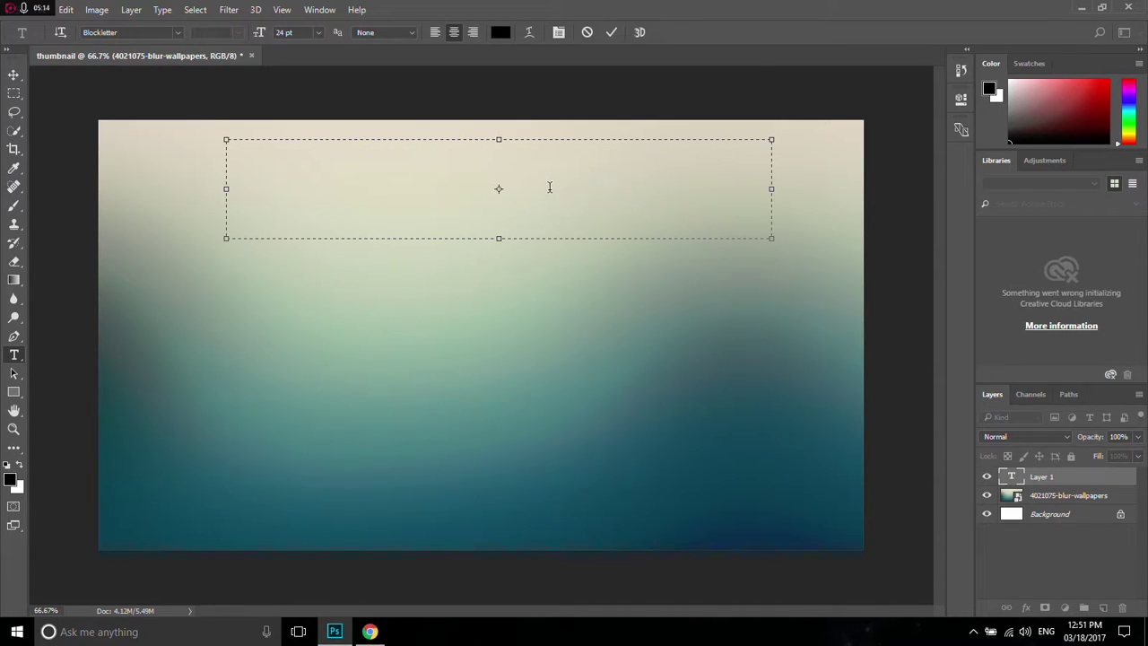
drag(506, 241, 521, 290)
text(ADOBE)
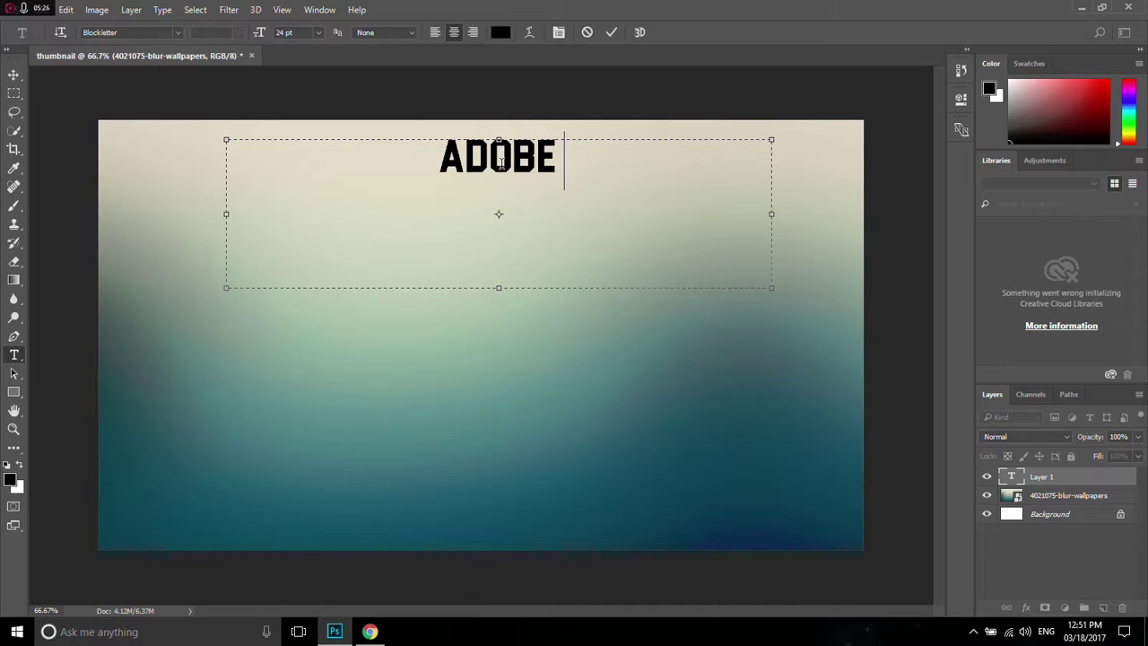
key(BackSpace)
key(BackSpace)
key(BackSpace)
key(BackSpace)
key(BackSpace)
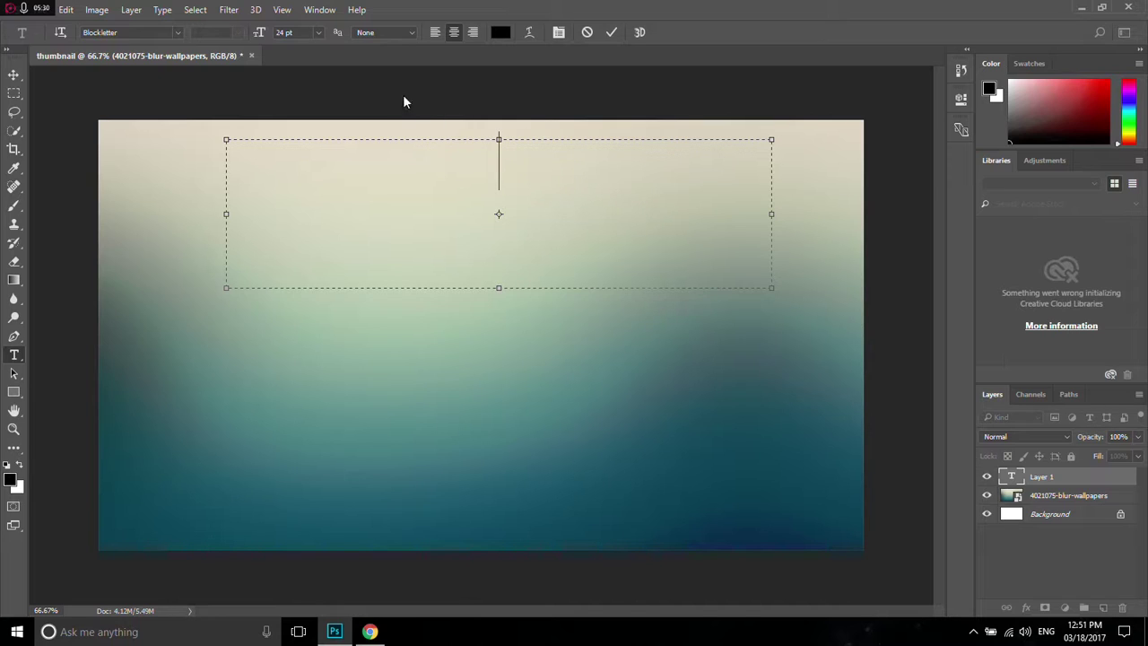
Set the font size to 30 pt and enter "ADOBE PHOTOSHOP" with "TURORIAL" on a second line in the text box
click(319, 33)
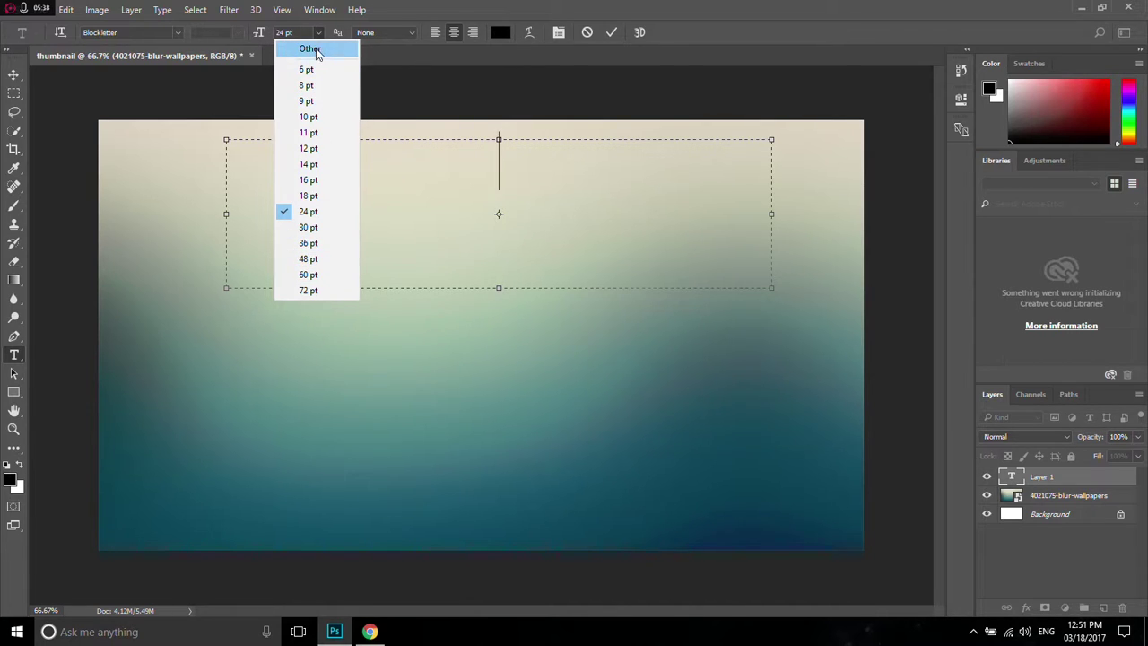
click(314, 227)
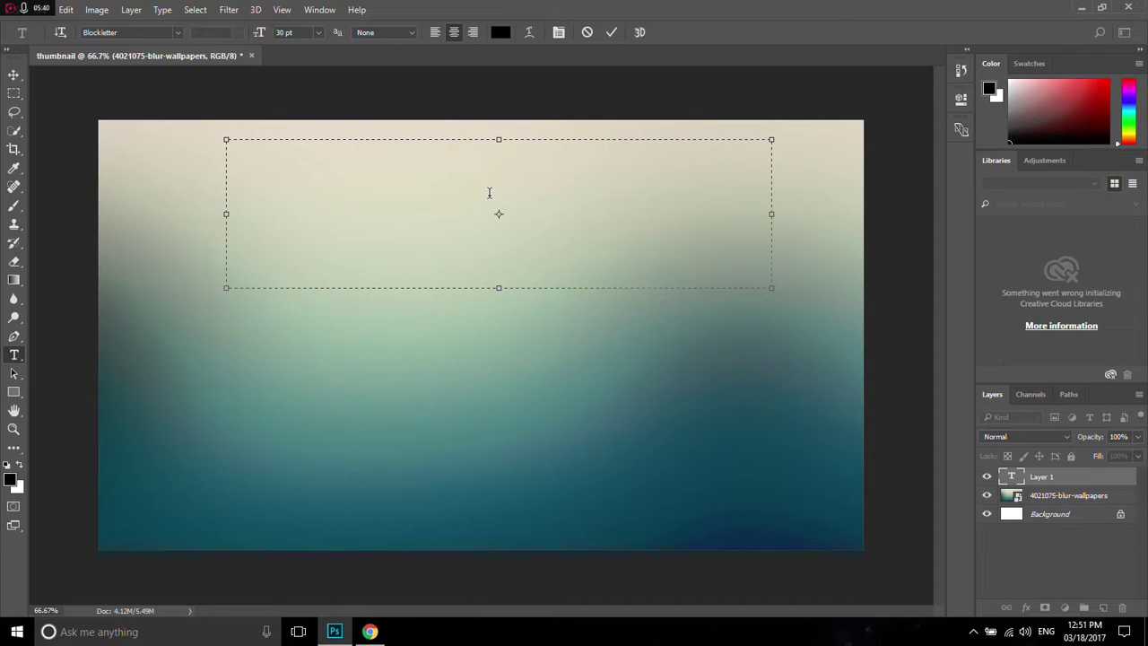
text(ADOBE PHOTOSHOP)
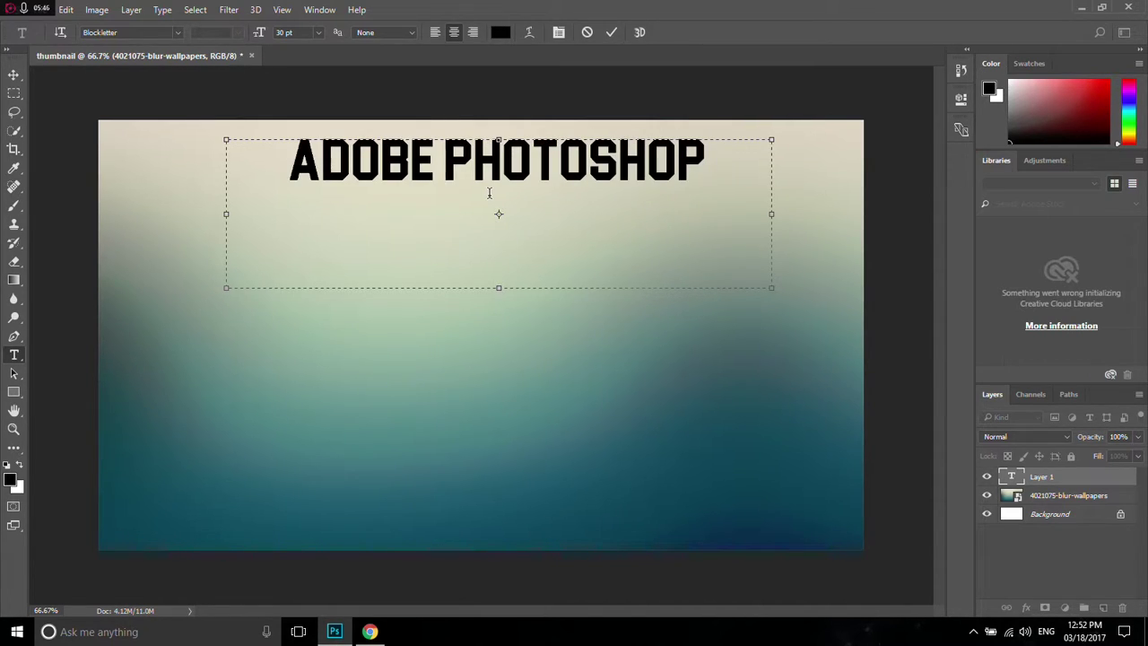
key(Return)
text(TURO)
key(Left)
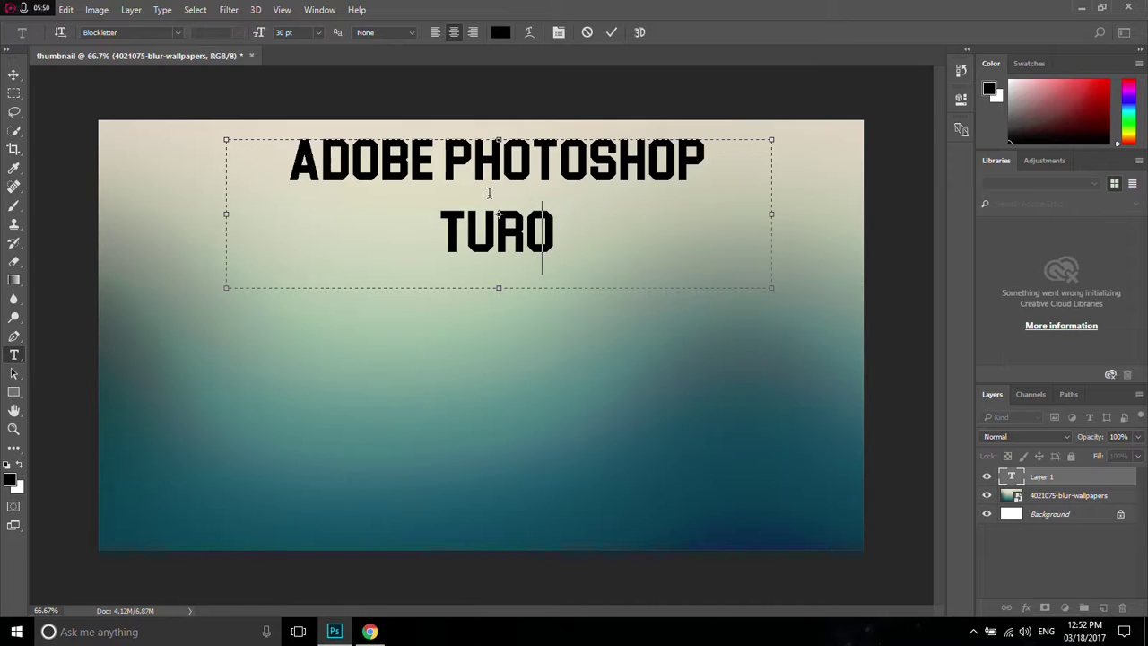
key(BackSpace)
key(BackSpace)
text(RORIAL)
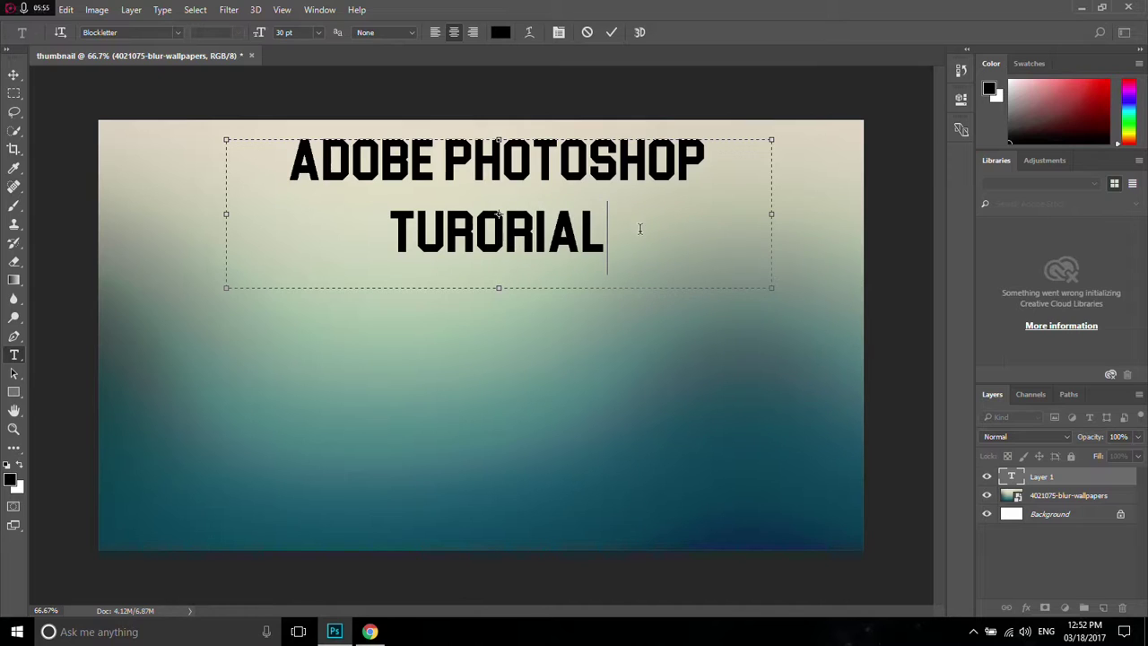
Look through the channel, path, adjustment, history and type-property settings for formatting controls for the selected title text
drag(623, 230, 289, 137)
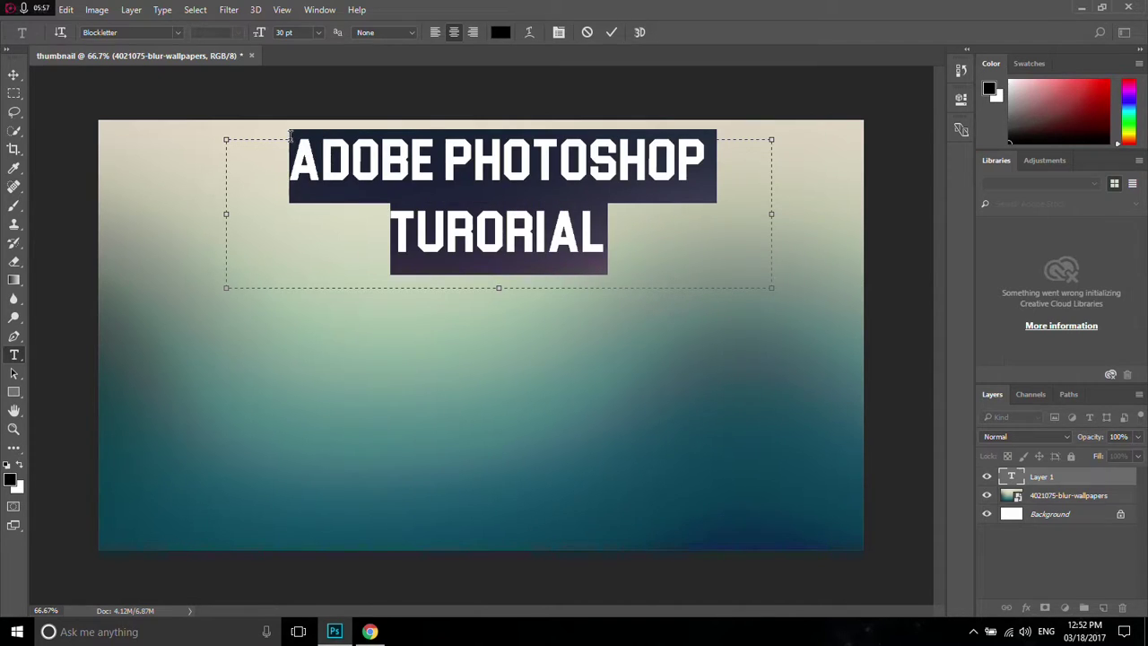
click(1028, 395)
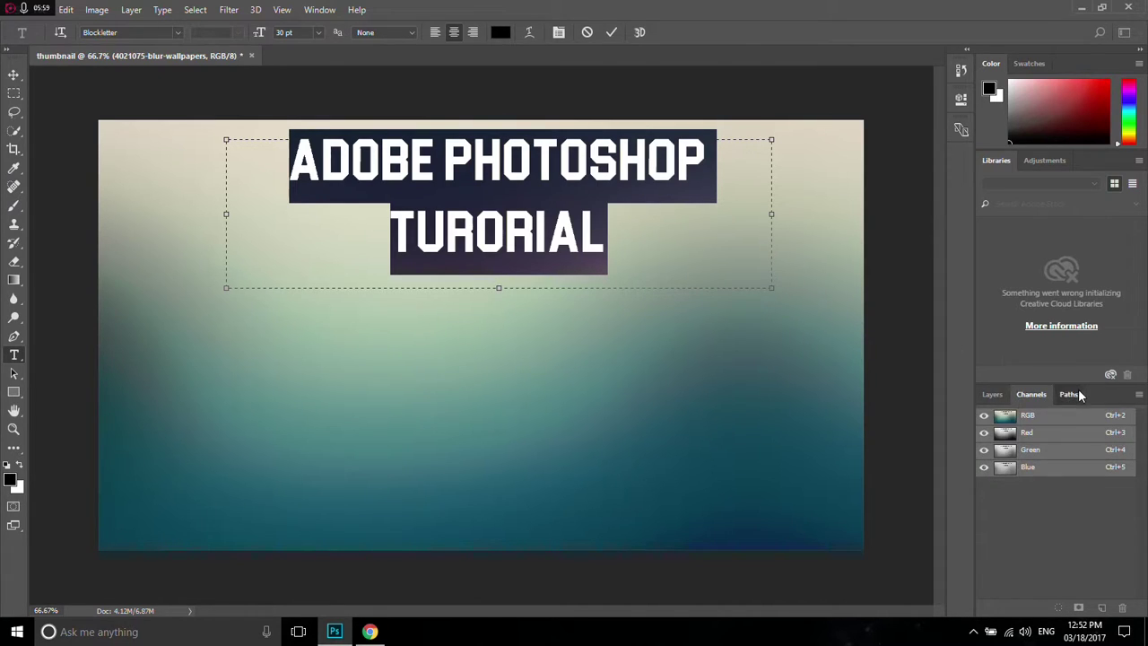
click(1077, 392)
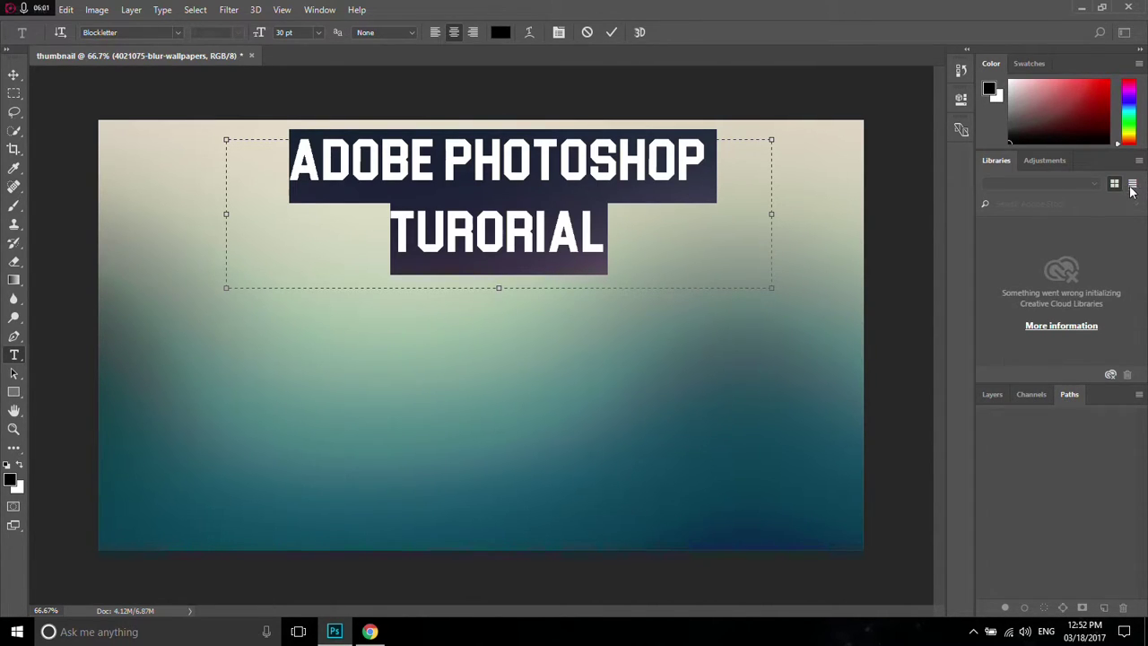
click(1045, 163)
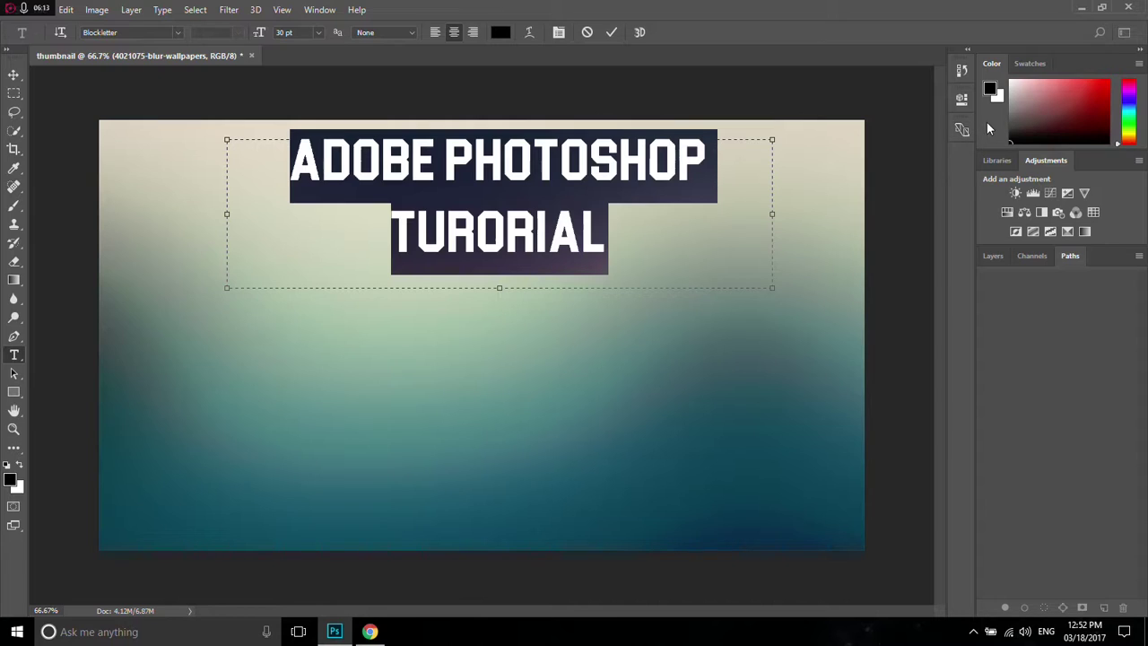
click(998, 256)
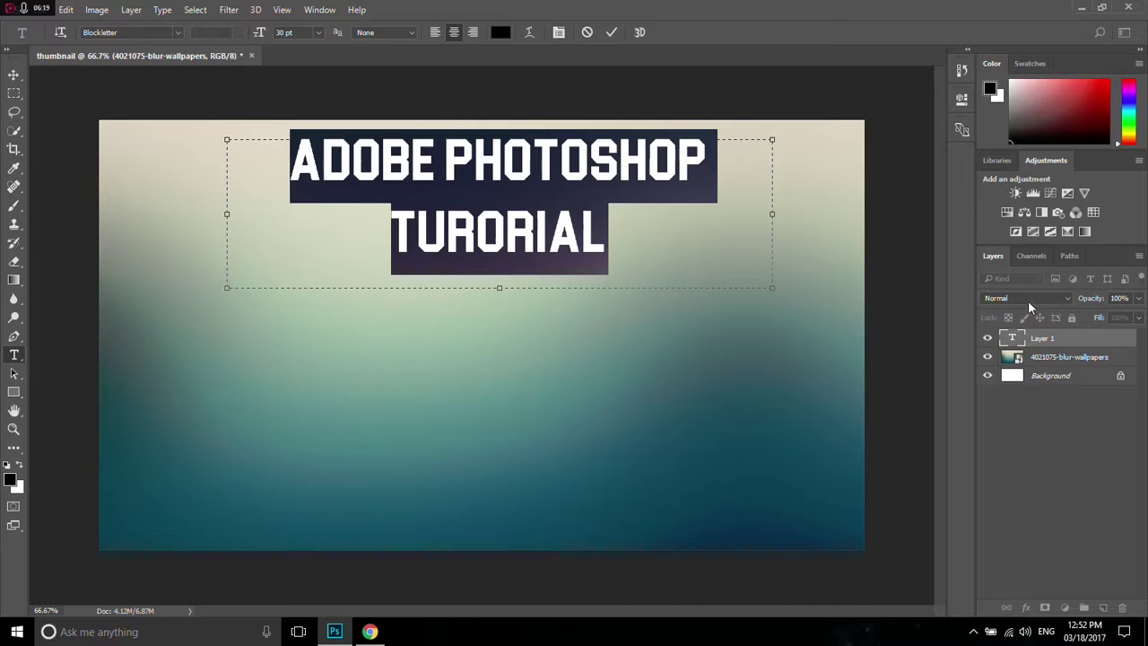
click(961, 100)
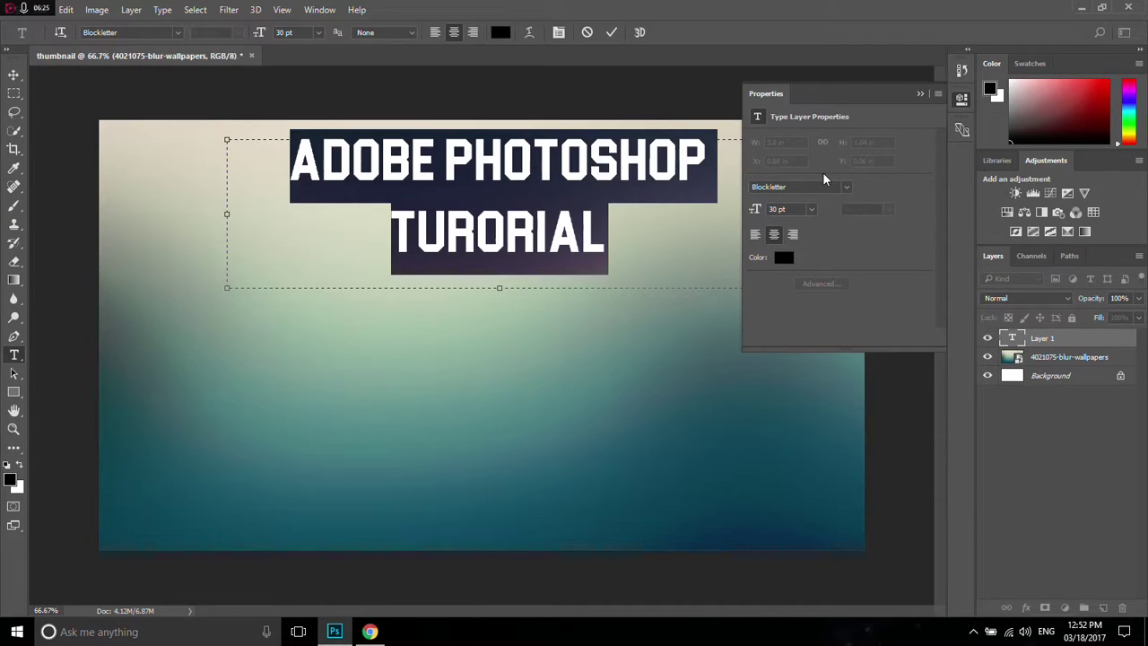
click(921, 93)
click(962, 72)
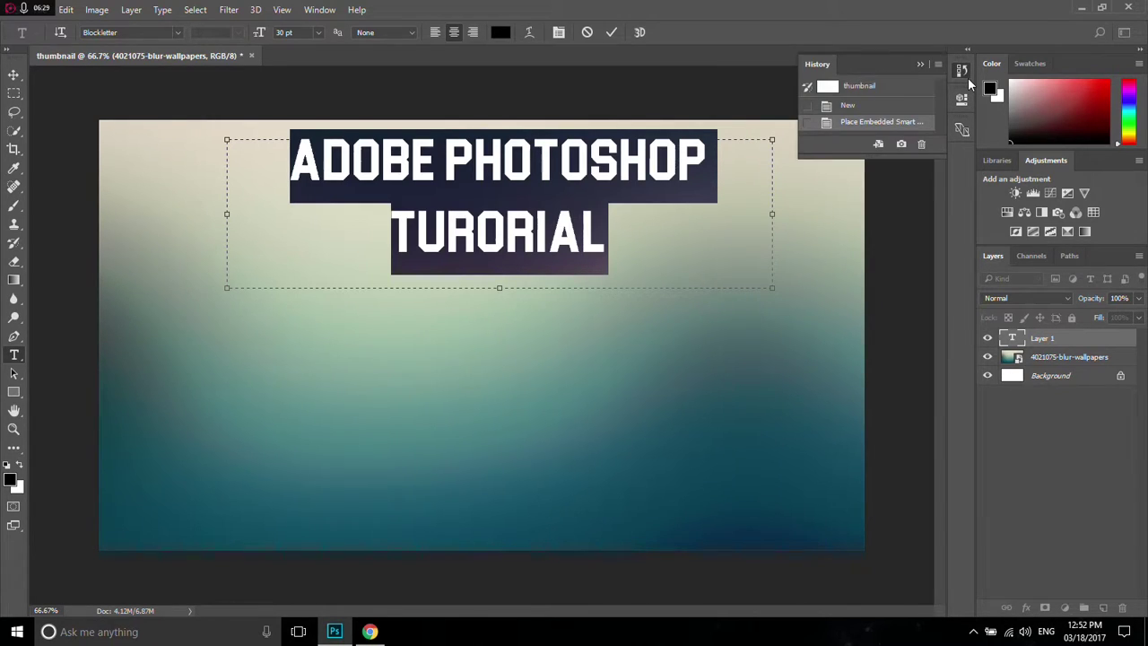
click(960, 130)
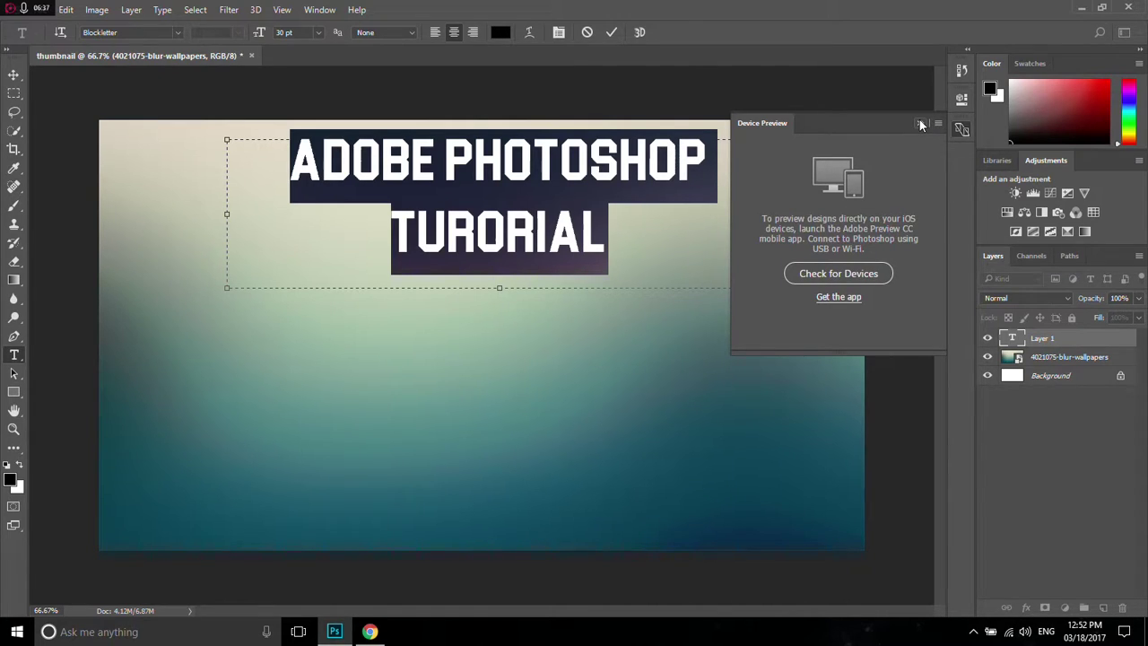
click(920, 124)
click(997, 159)
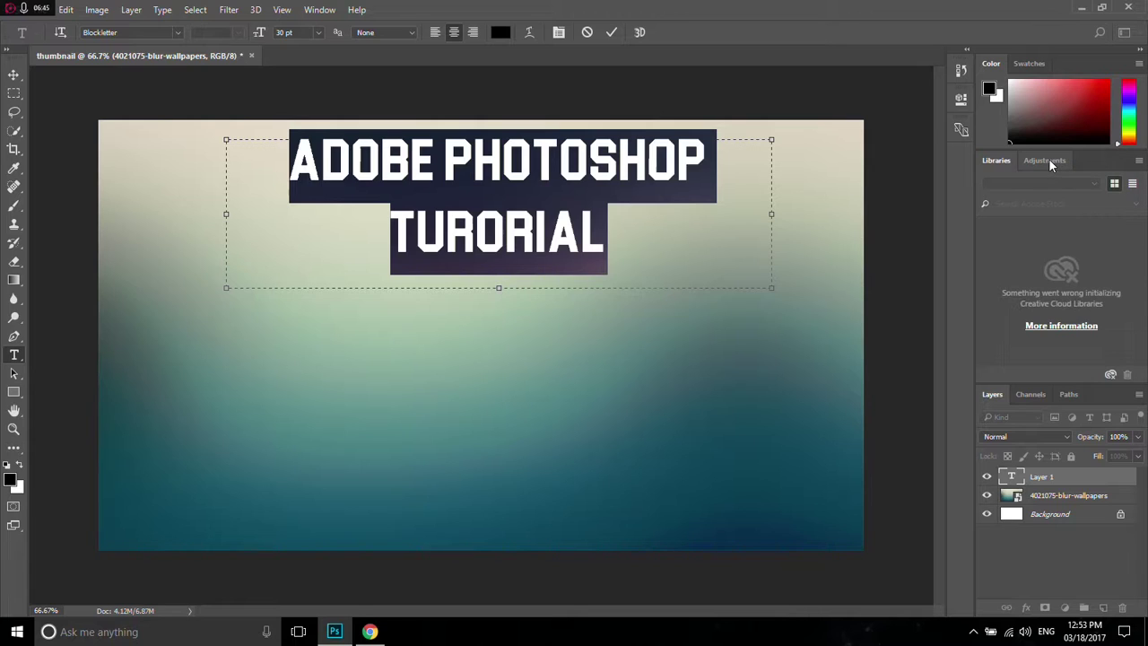
click(1067, 395)
click(1031, 394)
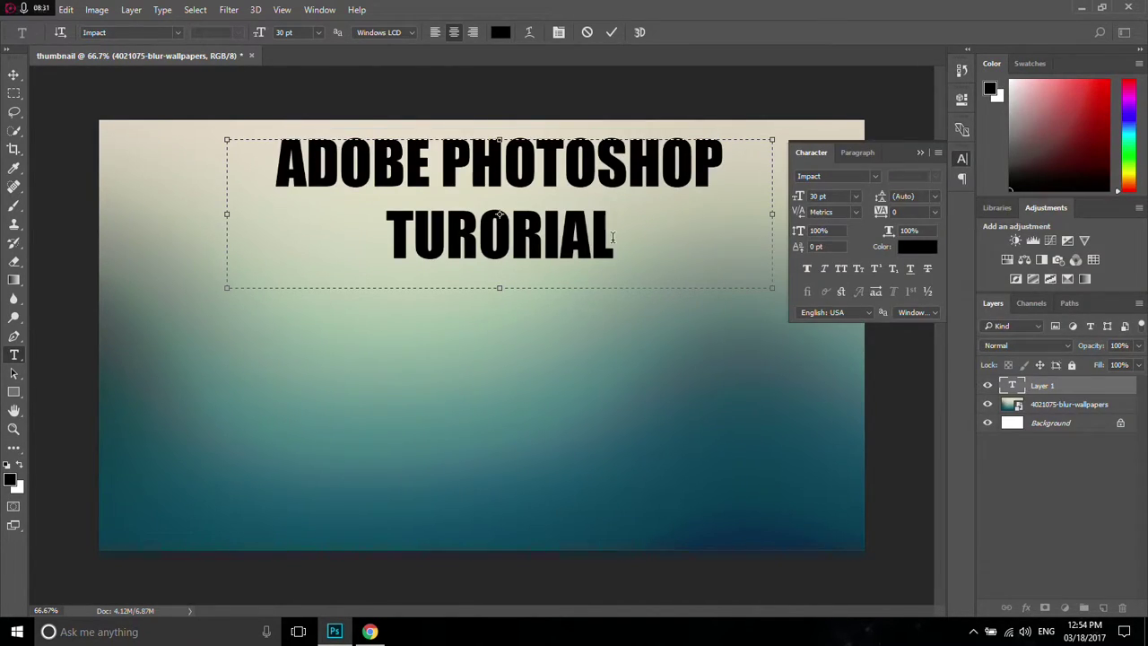
Select both lines of the title and set their font to Impact
drag(614, 237, 244, 154)
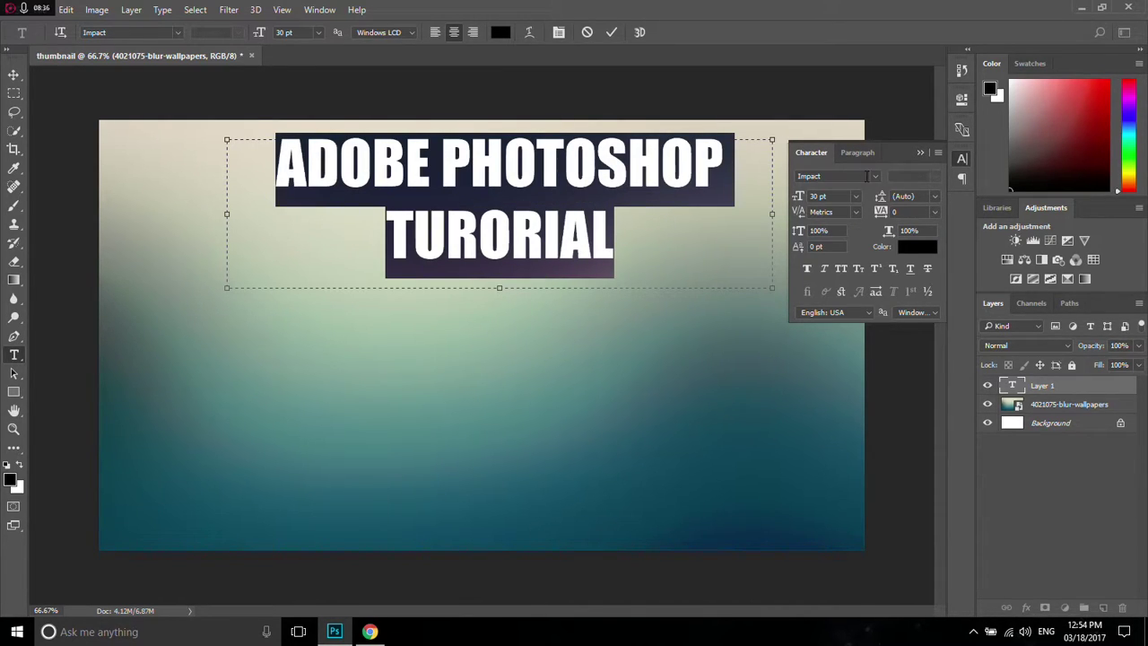
click(958, 131)
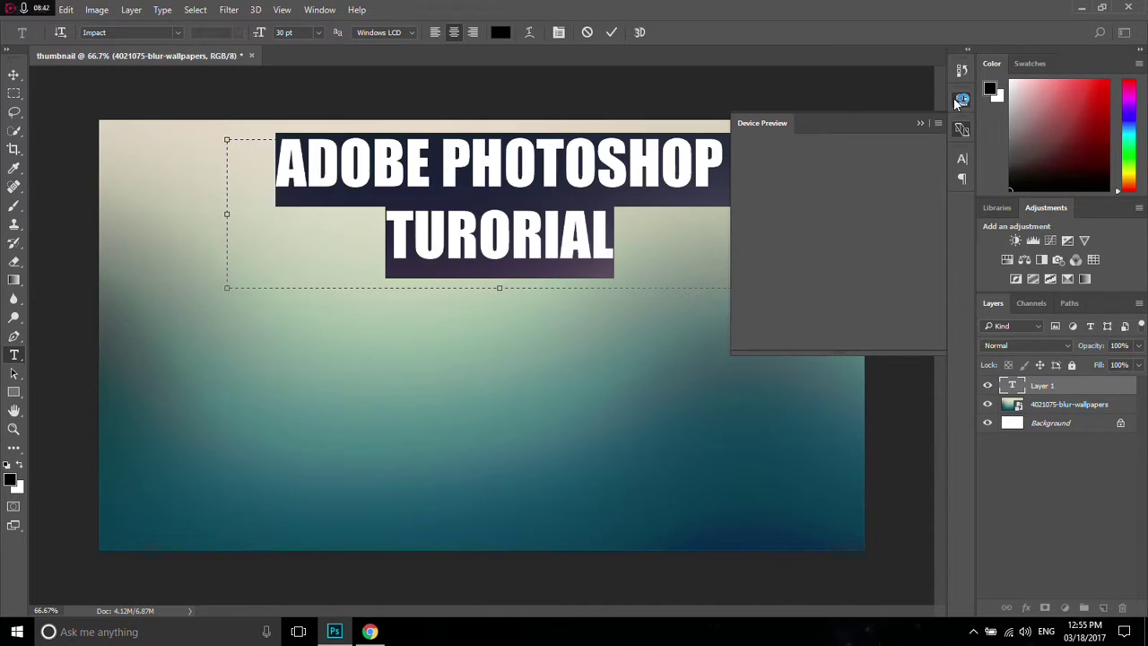
click(961, 99)
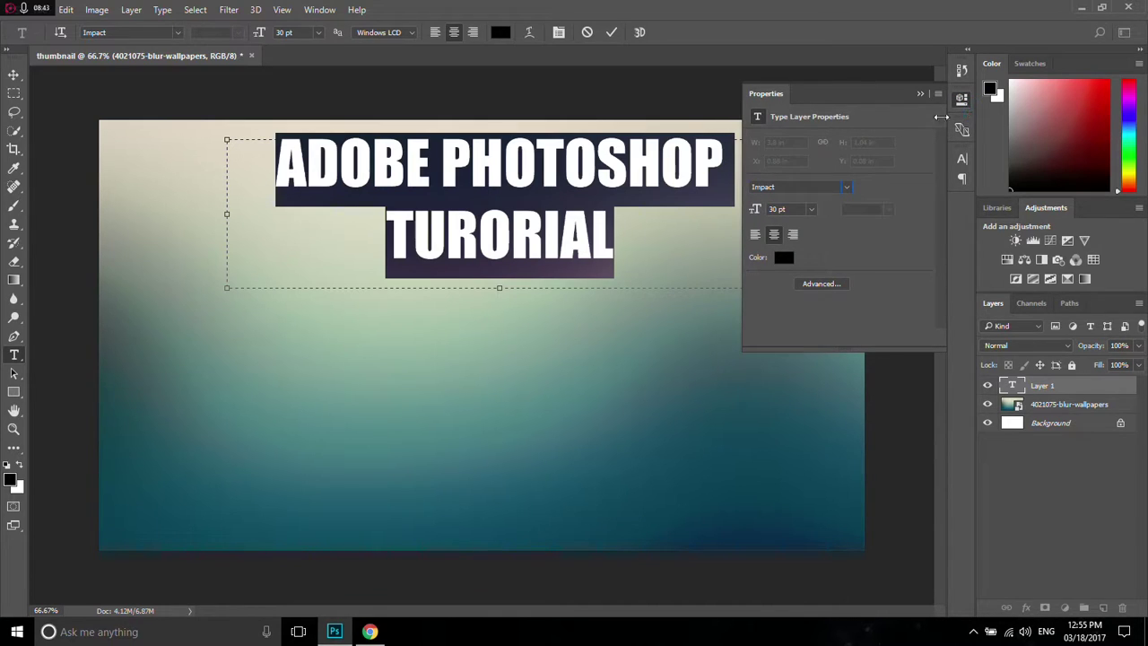
click(848, 186)
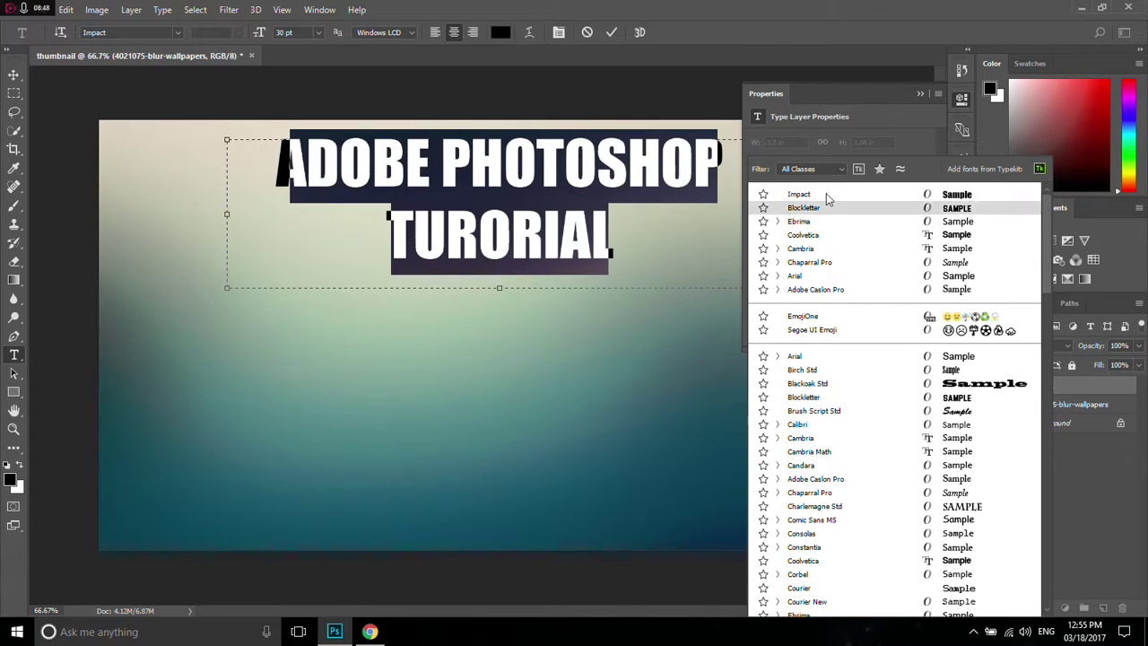
click(827, 194)
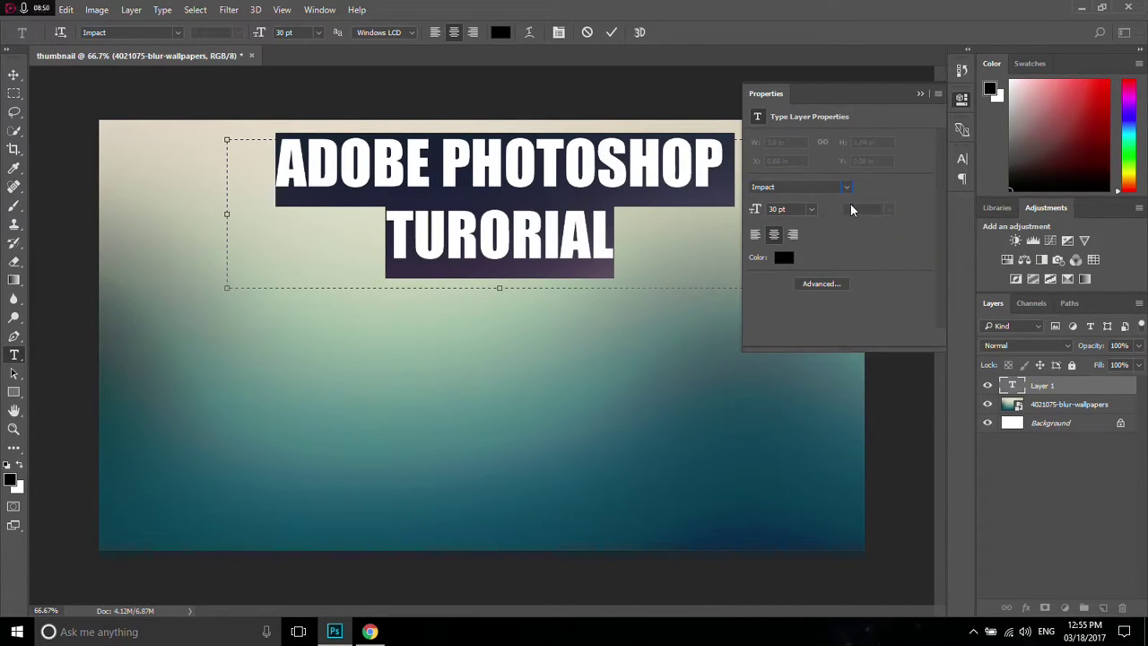
Set the selected title's vertical scale to 106% and its leading to 28.01 pt
click(960, 160)
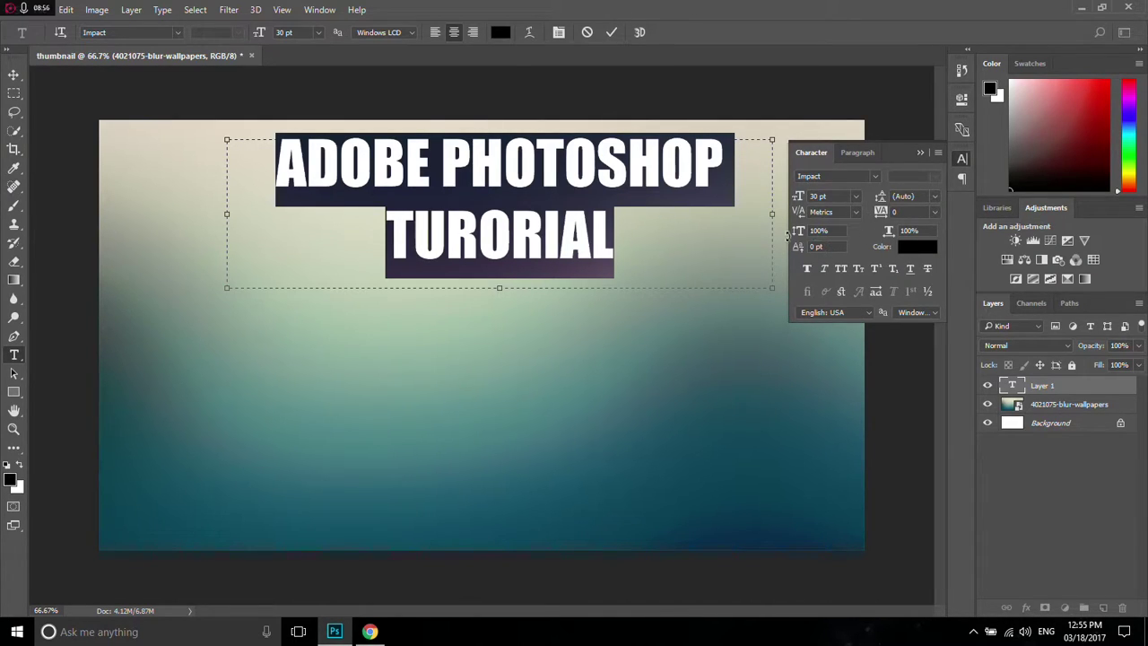
mouse_move(804, 233)
mouse_down()
mouse_move(815, 242)
mouse_move(801, 247)
mouse_move(811, 244)
mouse_up()
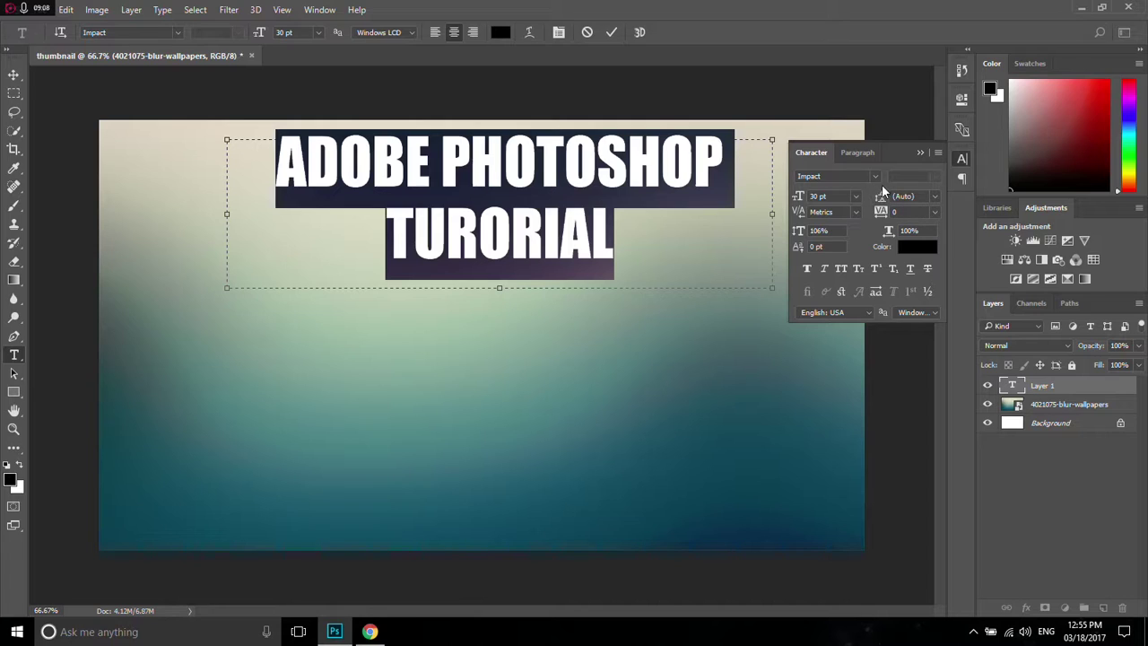
drag(879, 196, 898, 208)
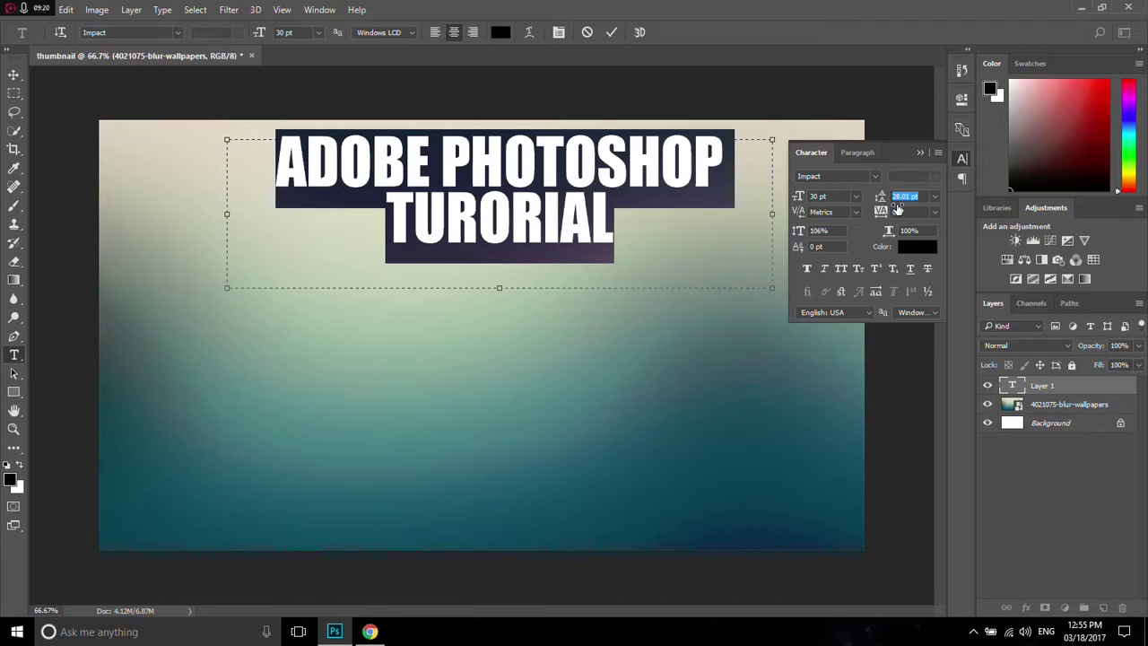
click(923, 156)
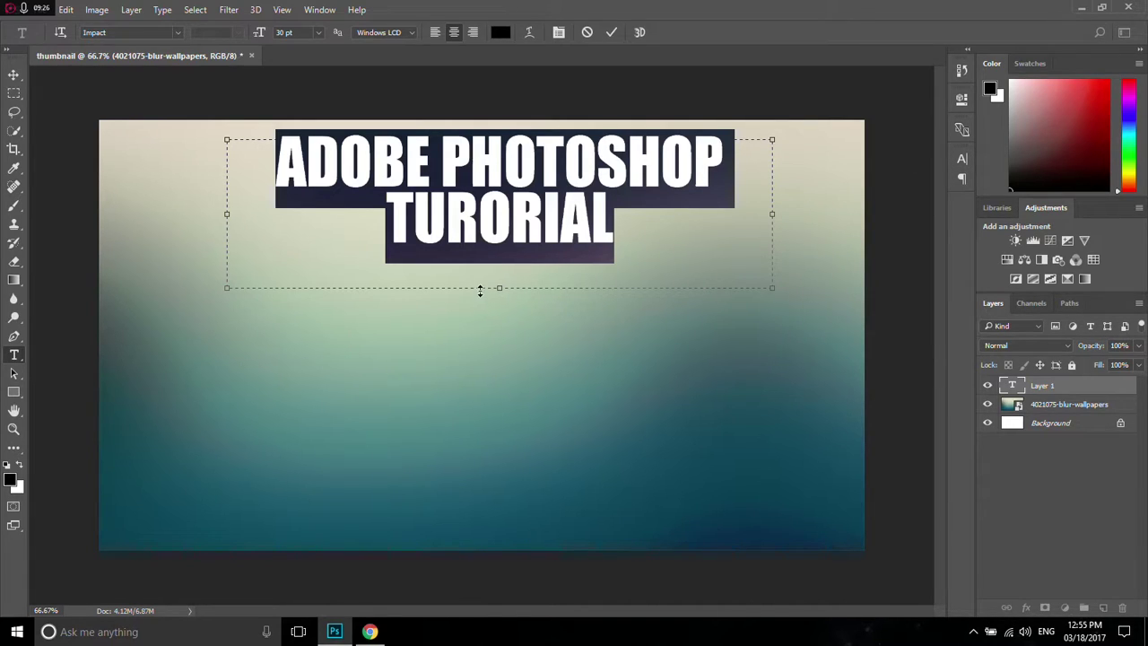
Shrink the text box to fit the two title lines and centre it horizontally near the canvas's upper edge
drag(500, 287, 508, 257)
drag(219, 194, 314, 197)
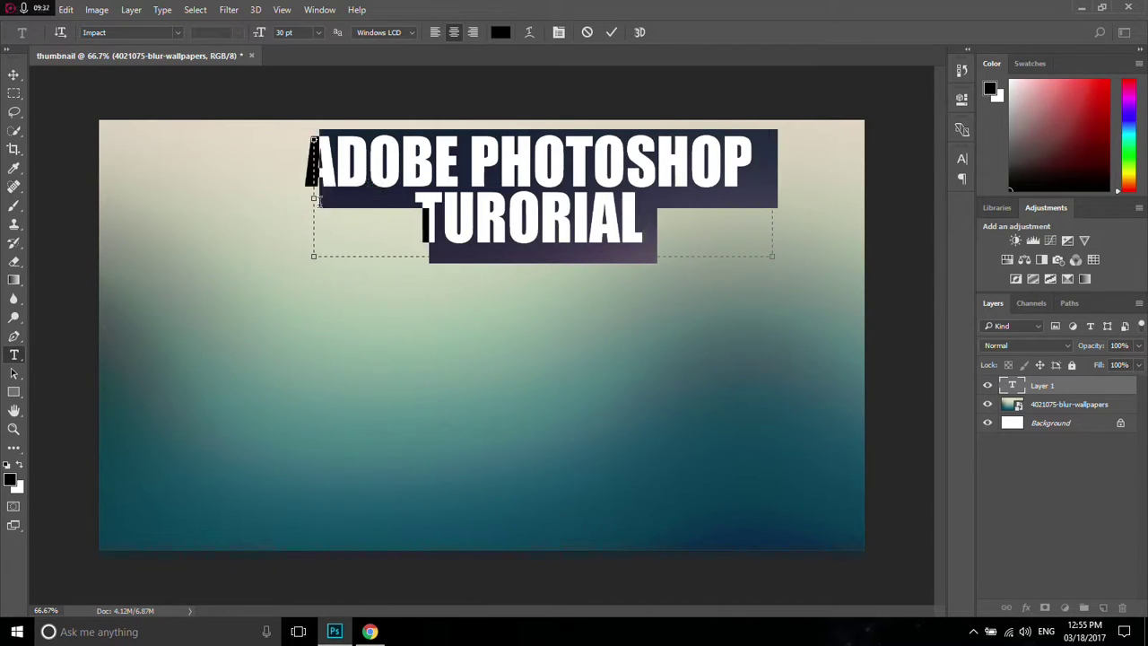
mouse_move(671, 231)
mouse_down()
mouse_move(629, 254)
mouse_move(660, 242)
mouse_up()
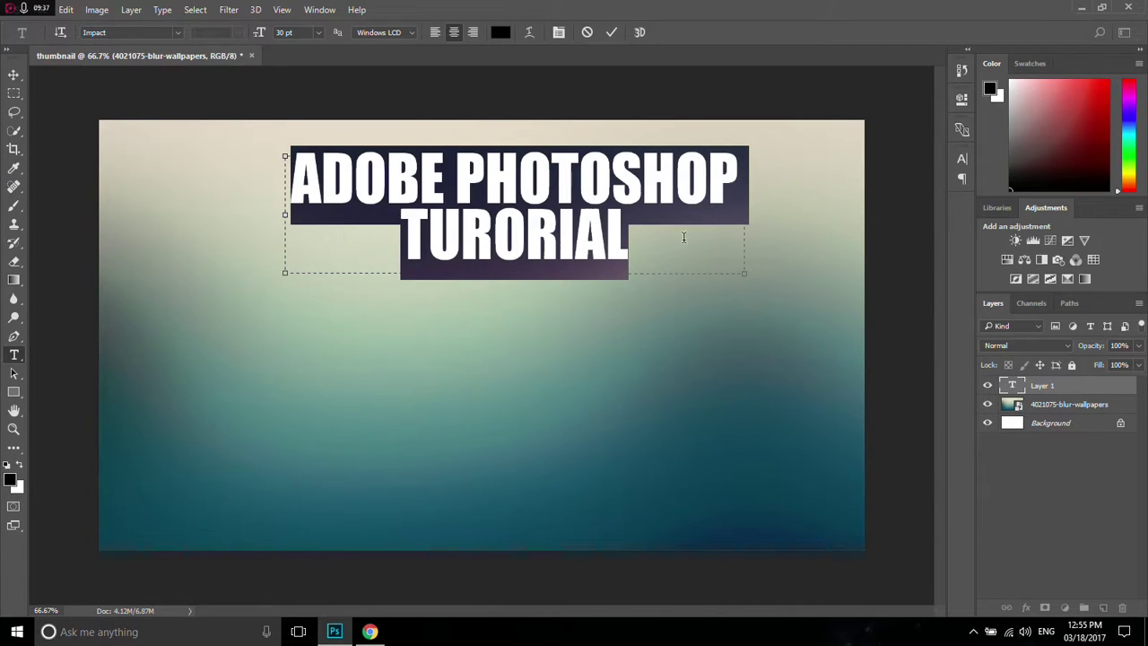
click(676, 251)
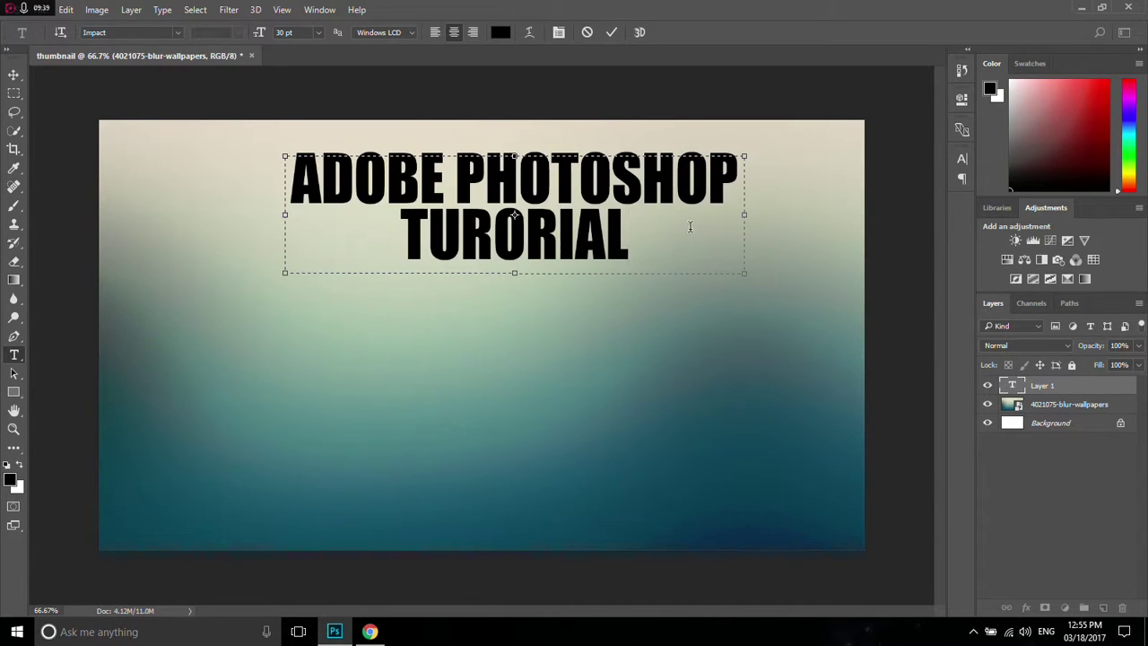
key(ctrl)
drag(678, 238, 658, 222)
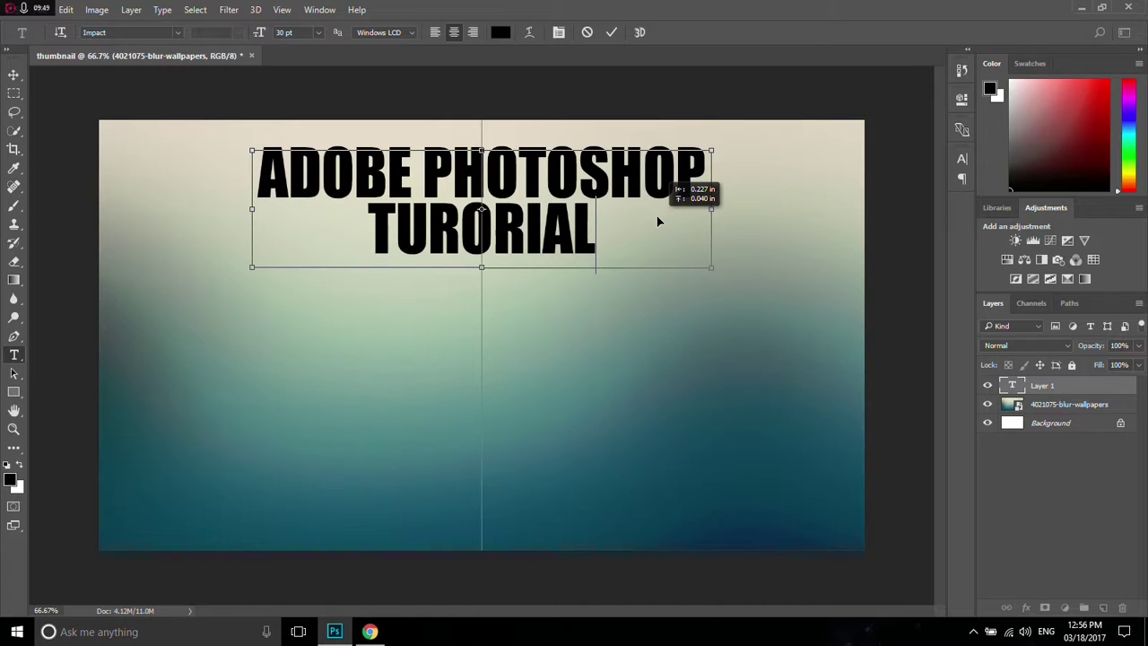
mouse_move(657, 221)
mouse_down()
mouse_move(655, 207)
mouse_move(656, 218)
mouse_up()
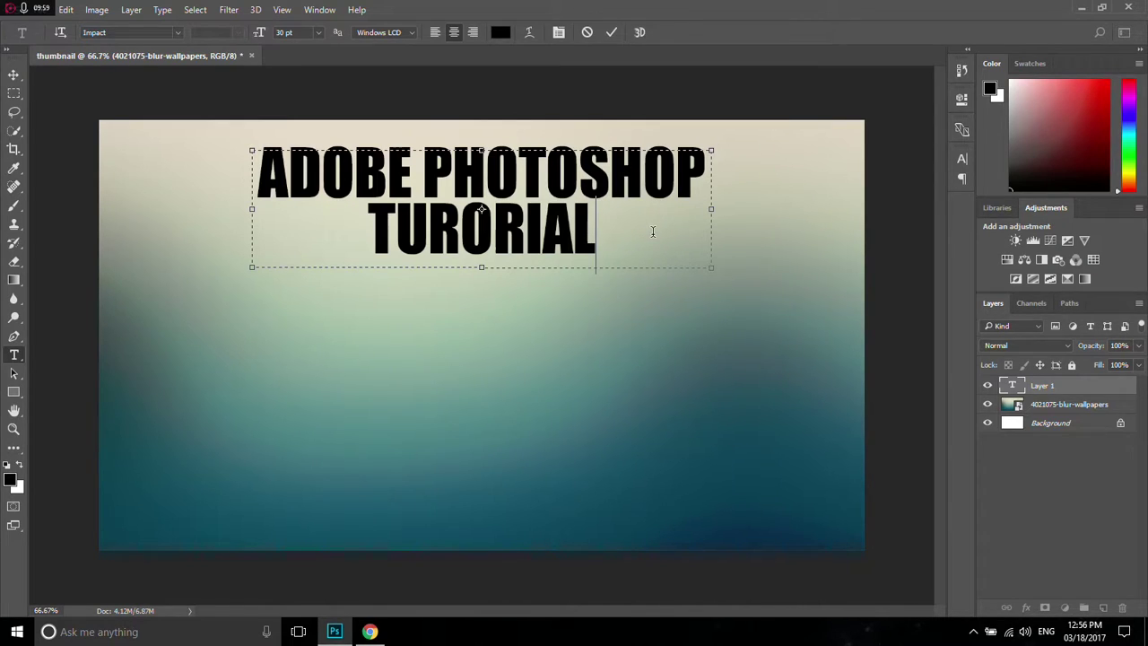
click(611, 33)
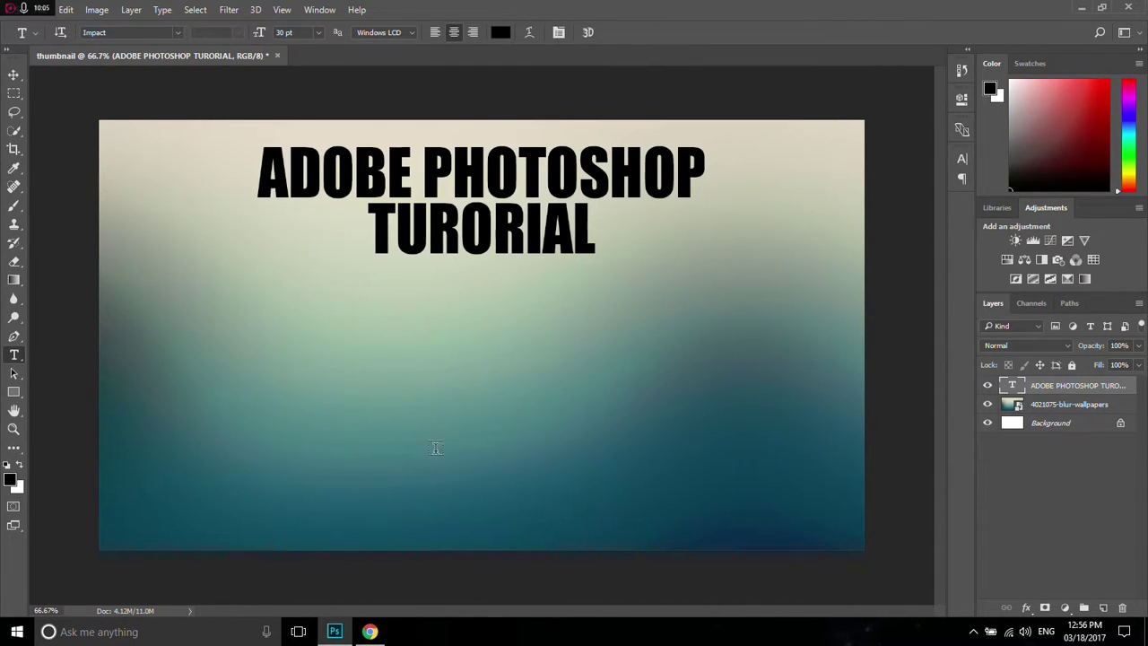
Switch to Chrome, search Google Images for "photoshop images png" and open the preview of the Adobe Photoshop CS6 icon
click(370, 631)
scroll(410, 279, down, 10)
scroll(410, 181, up, 14)
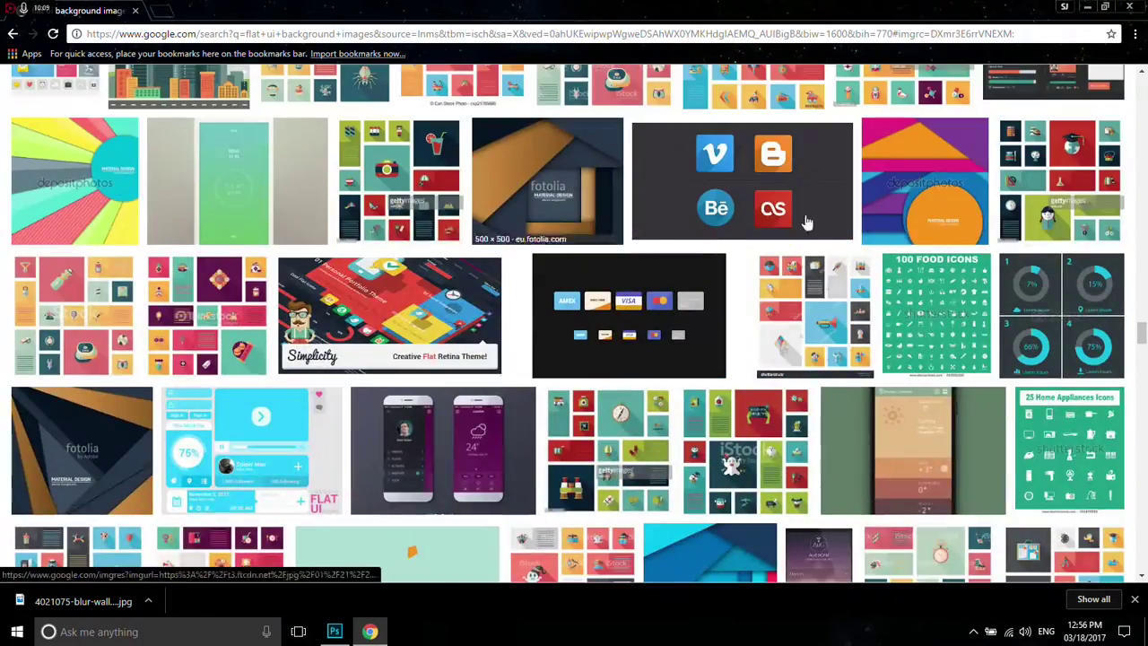
click(1143, 354)
drag(1144, 354, 1143, 85)
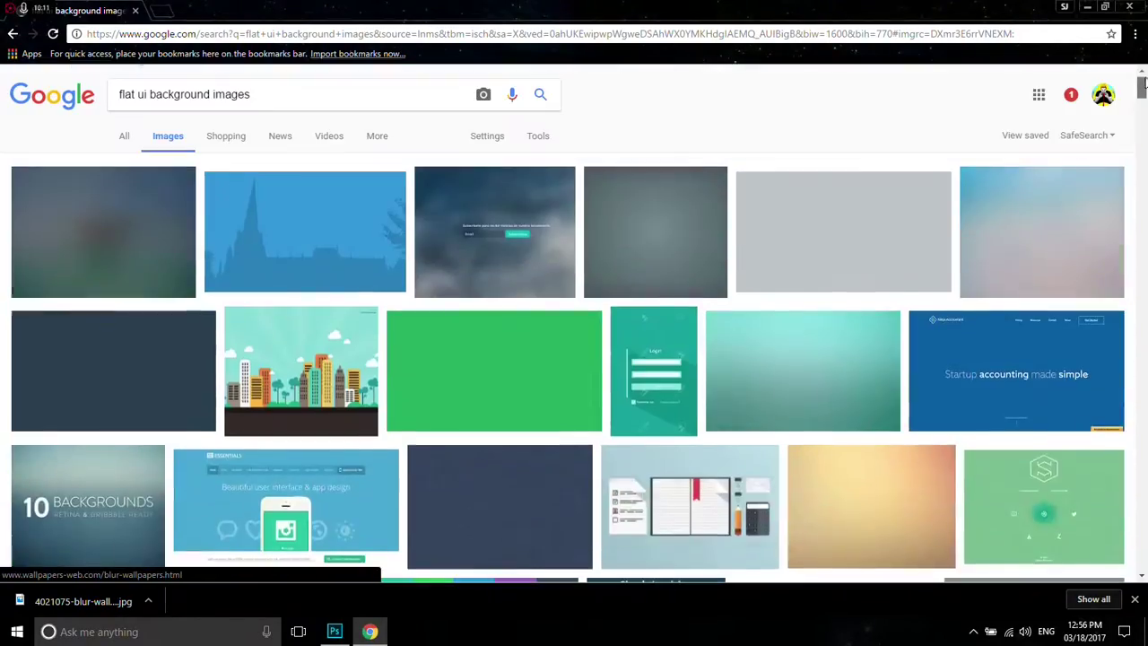
triple_click(394, 102)
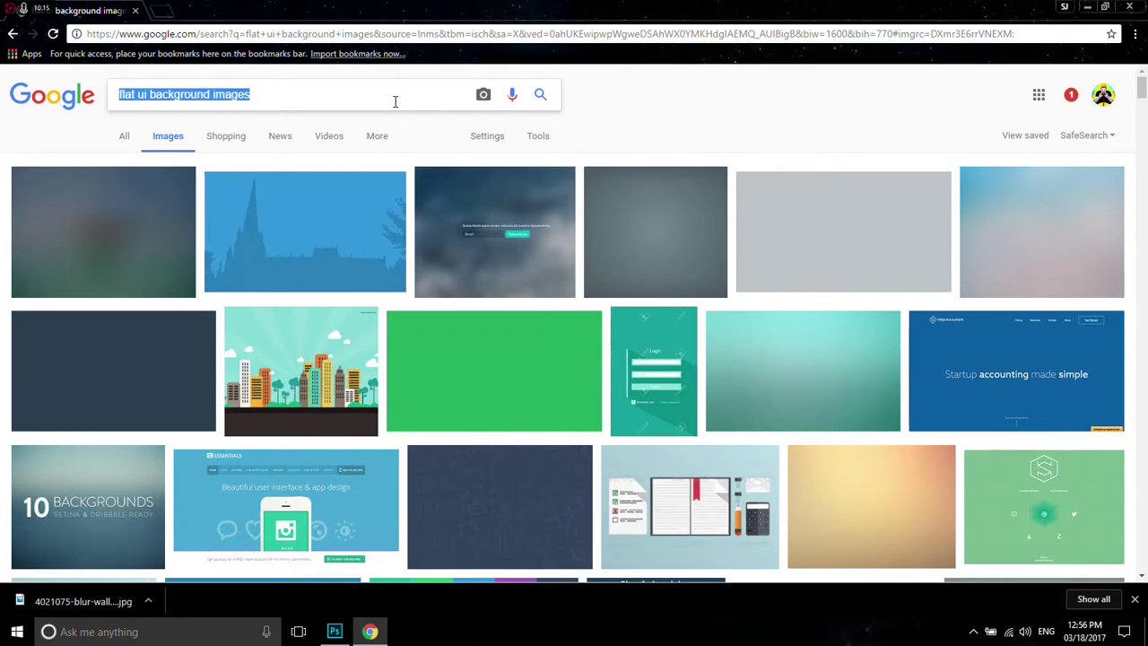
text(ph)
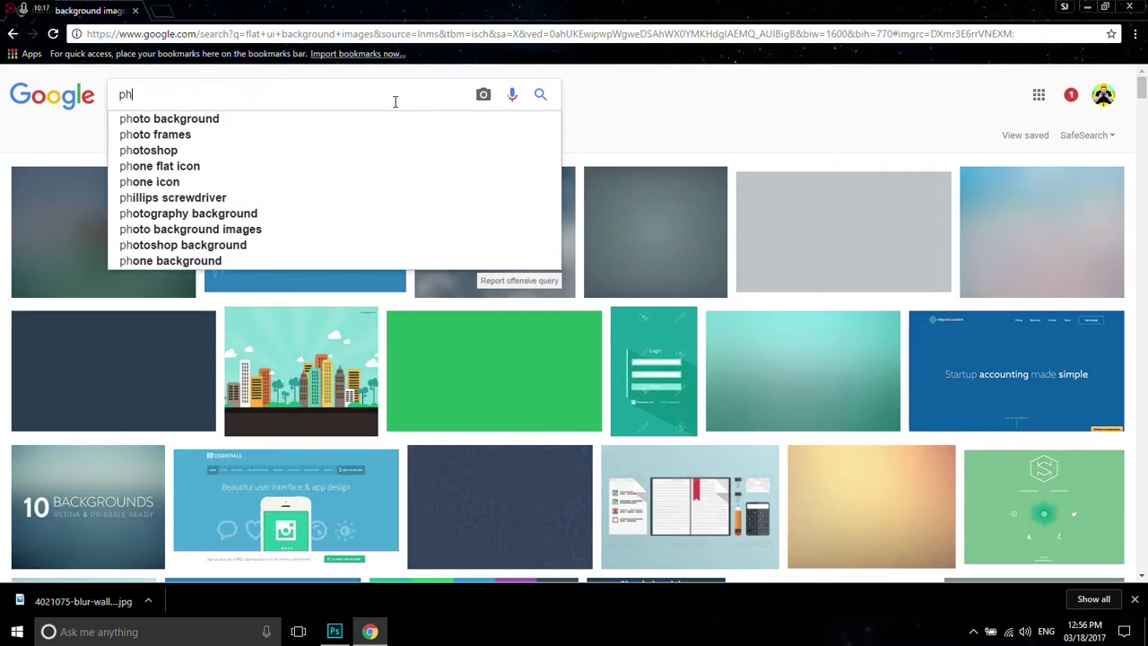
text(otos)
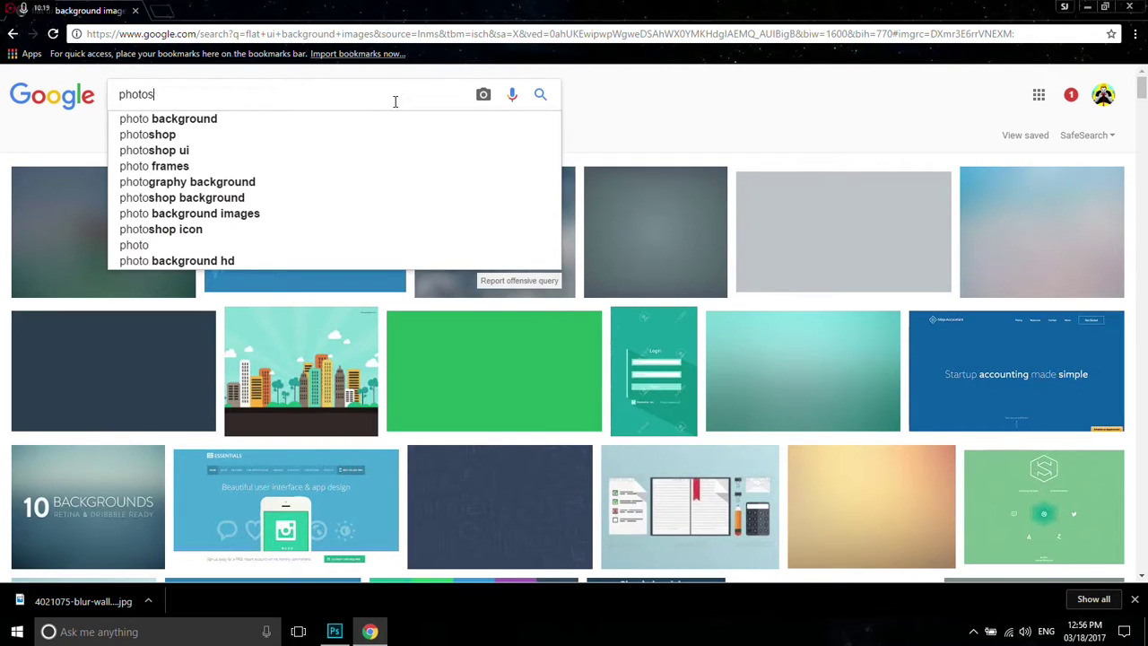
text(hop )
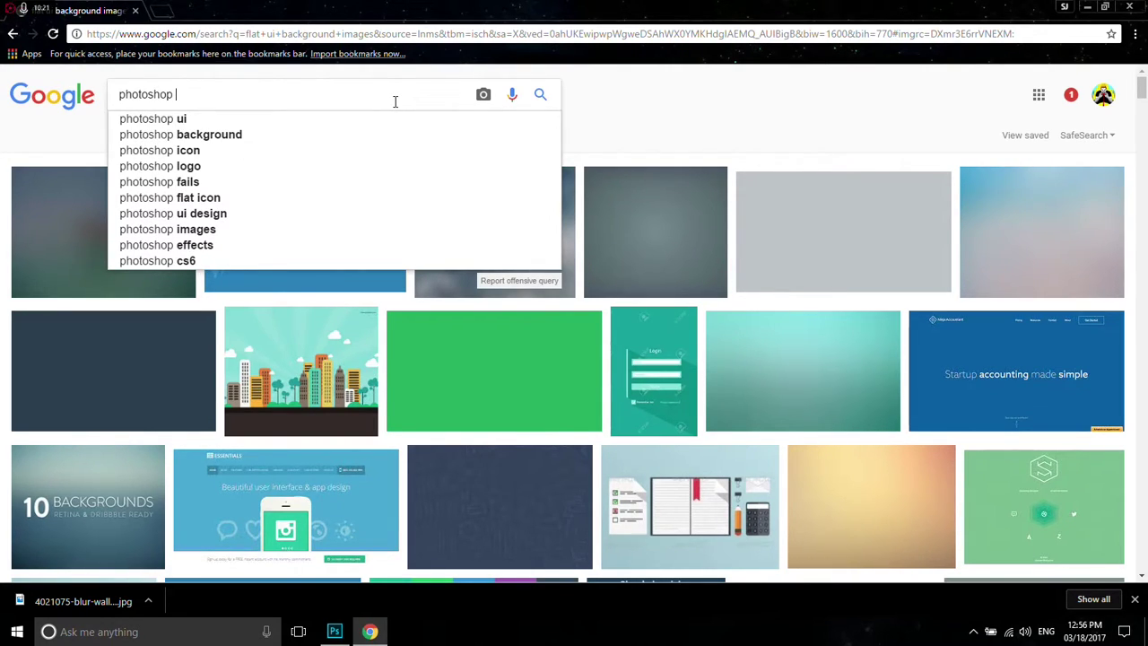
text(images )
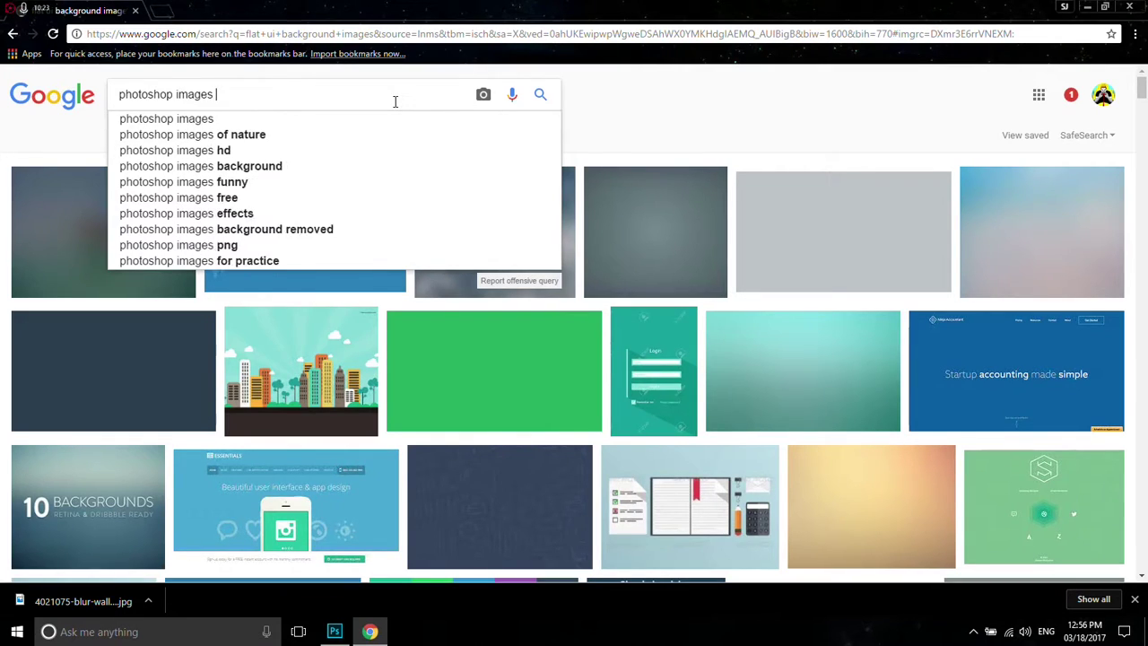
text(png)
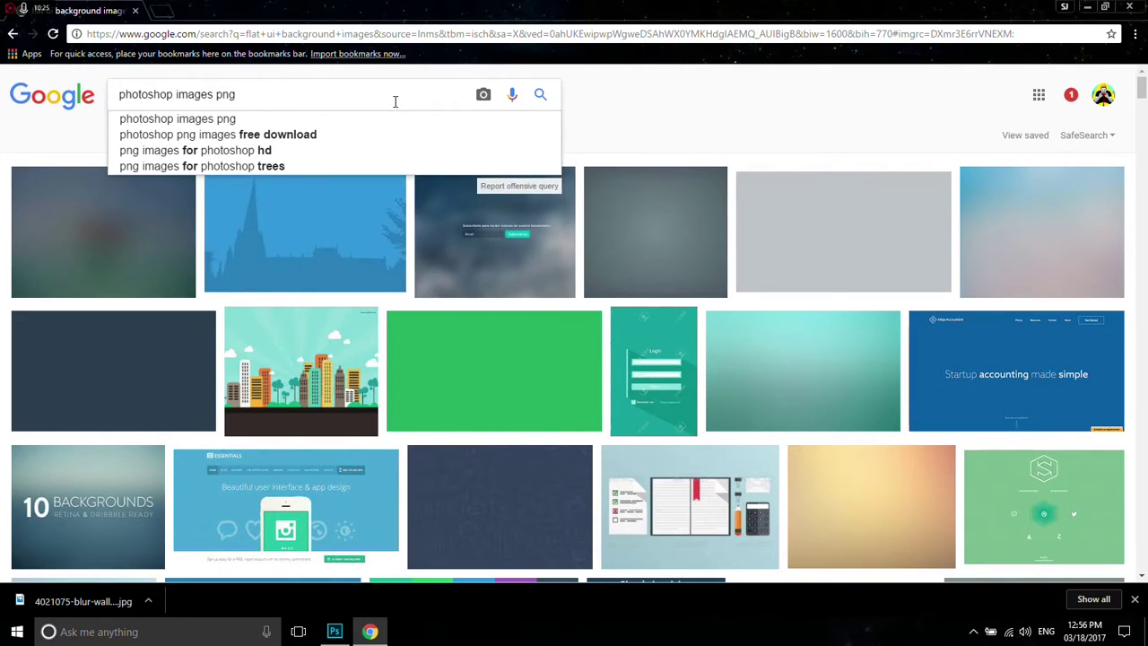
key(Return)
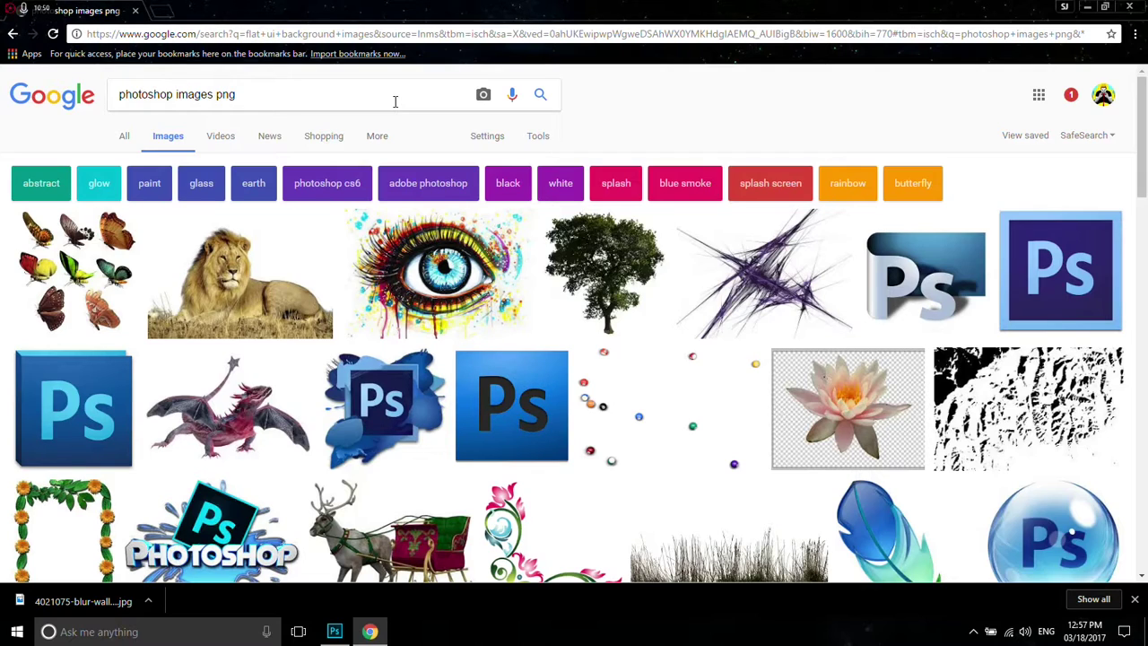
click(1050, 260)
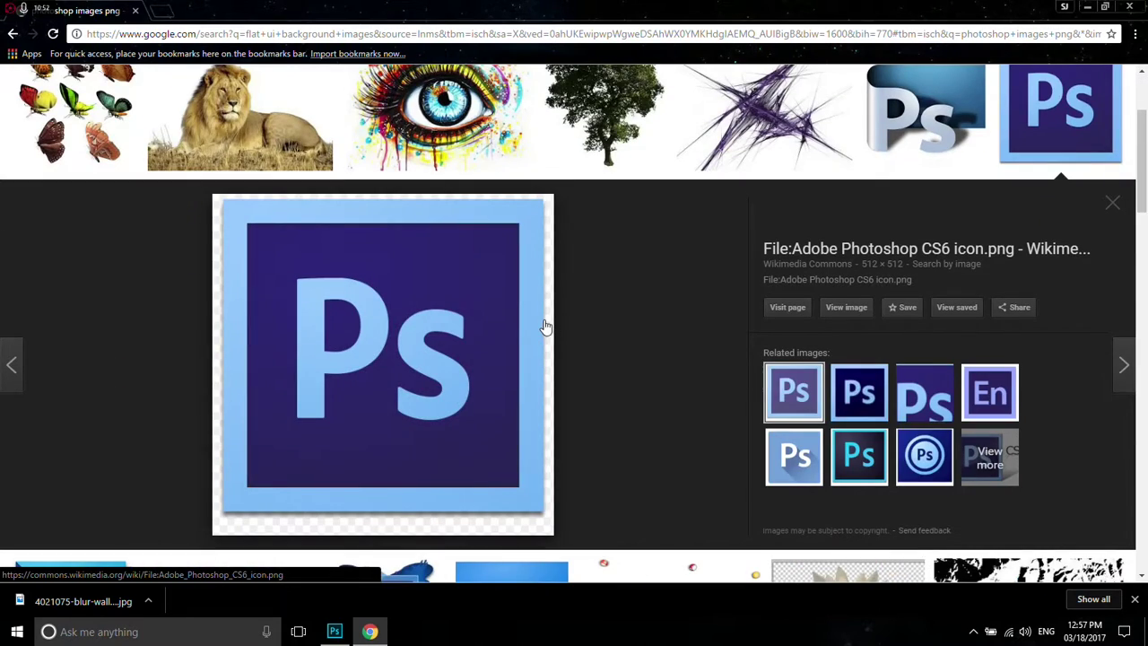
Save the icon image as Adobe_Photoshop_CS6_icon.png in Pictures and place it in the Photoshop thumbnail document
right_click(399, 357)
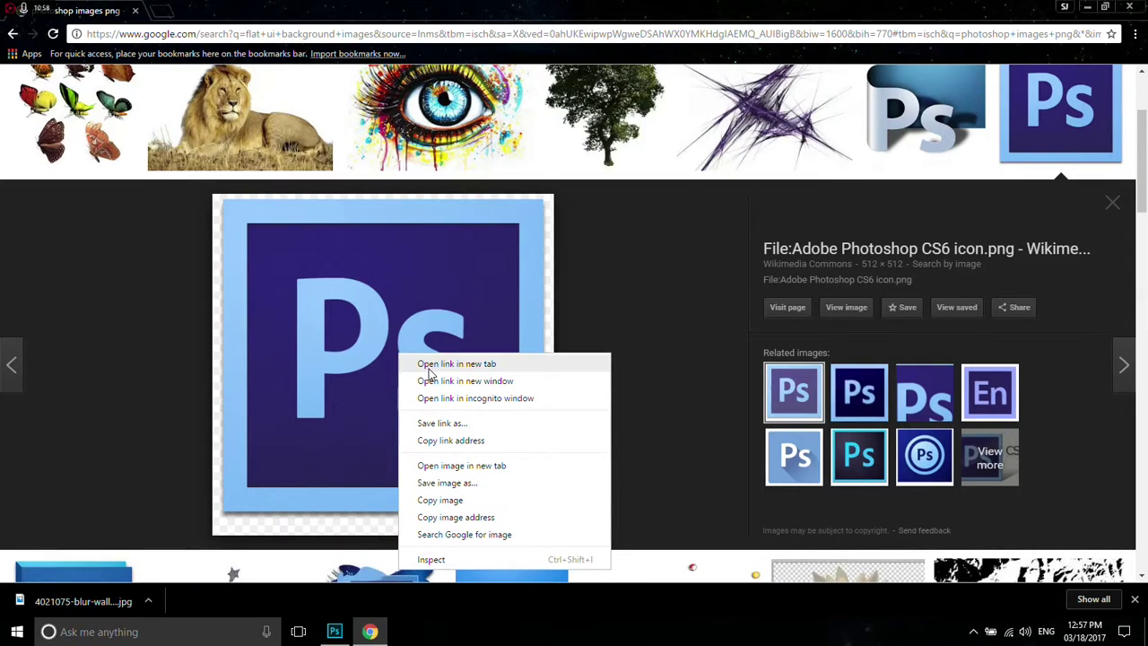
click(446, 483)
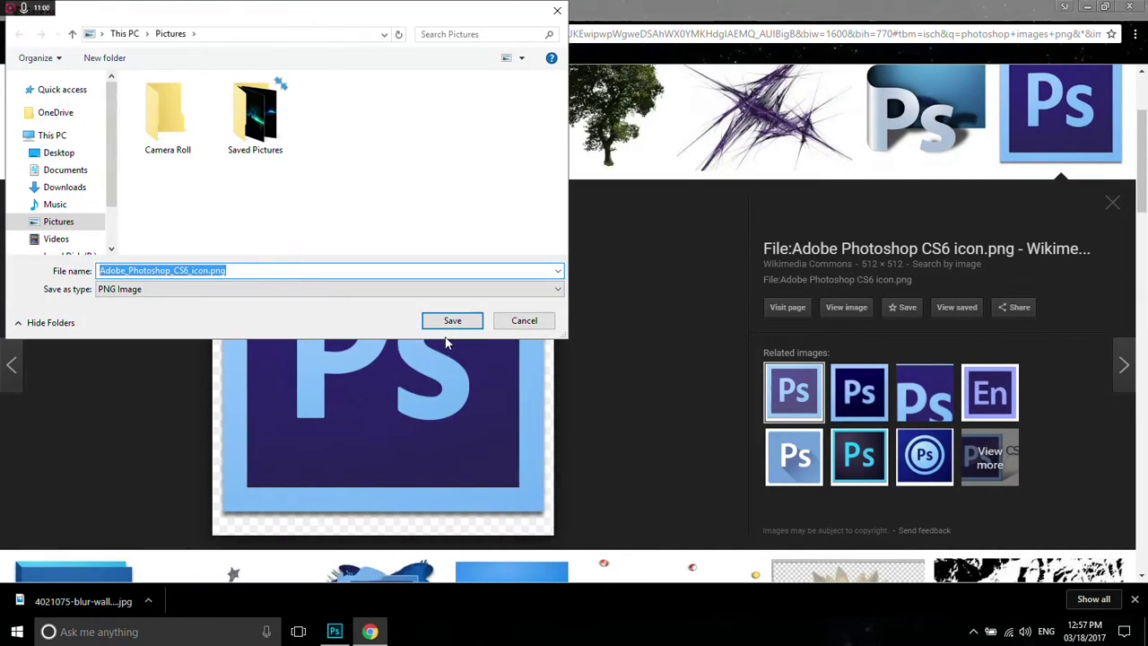
click(453, 323)
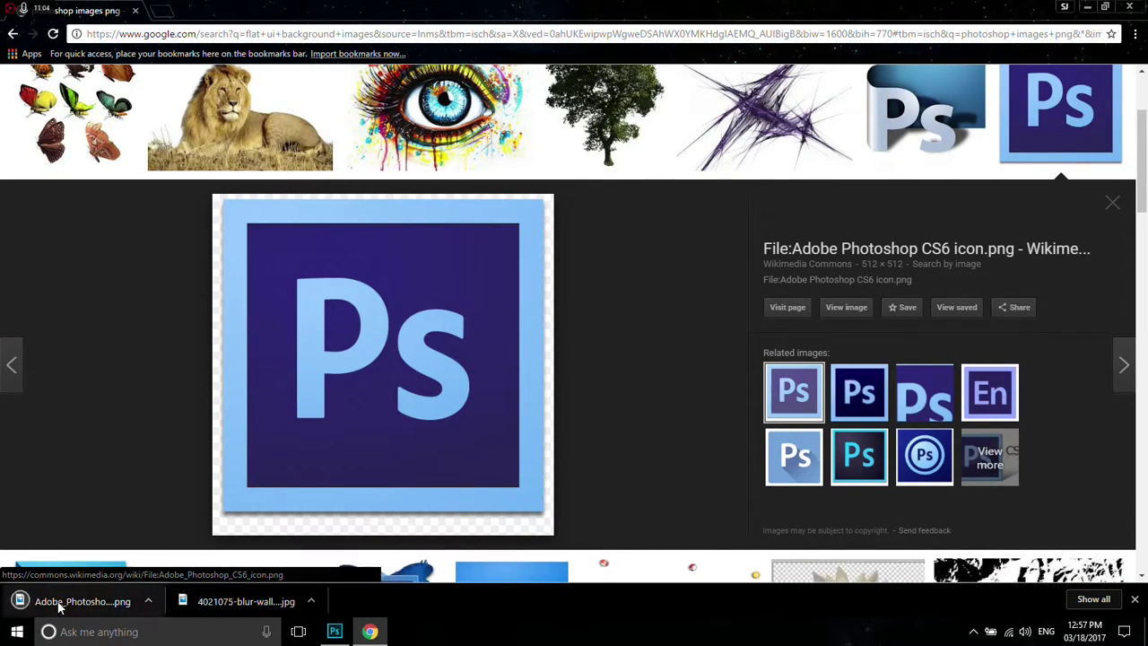
drag(336, 635, 444, 432)
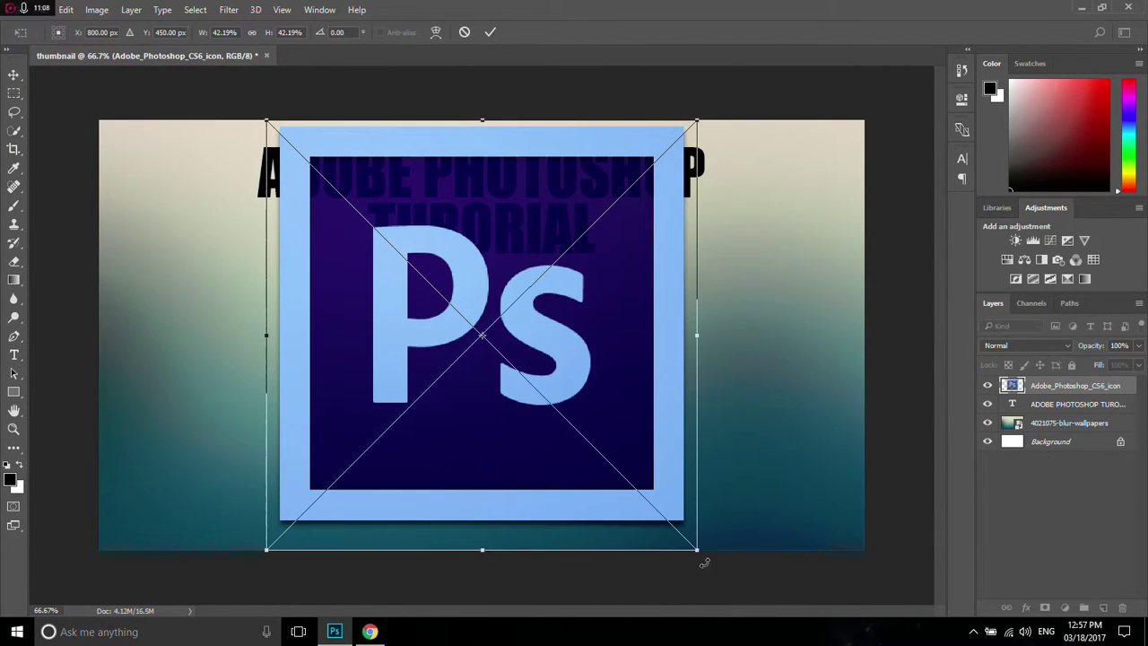
Scale the placed Photoshop logo to about 12% and move it below the title to about X 605 px, Y 603.5 px
drag(696, 547, 387, 251)
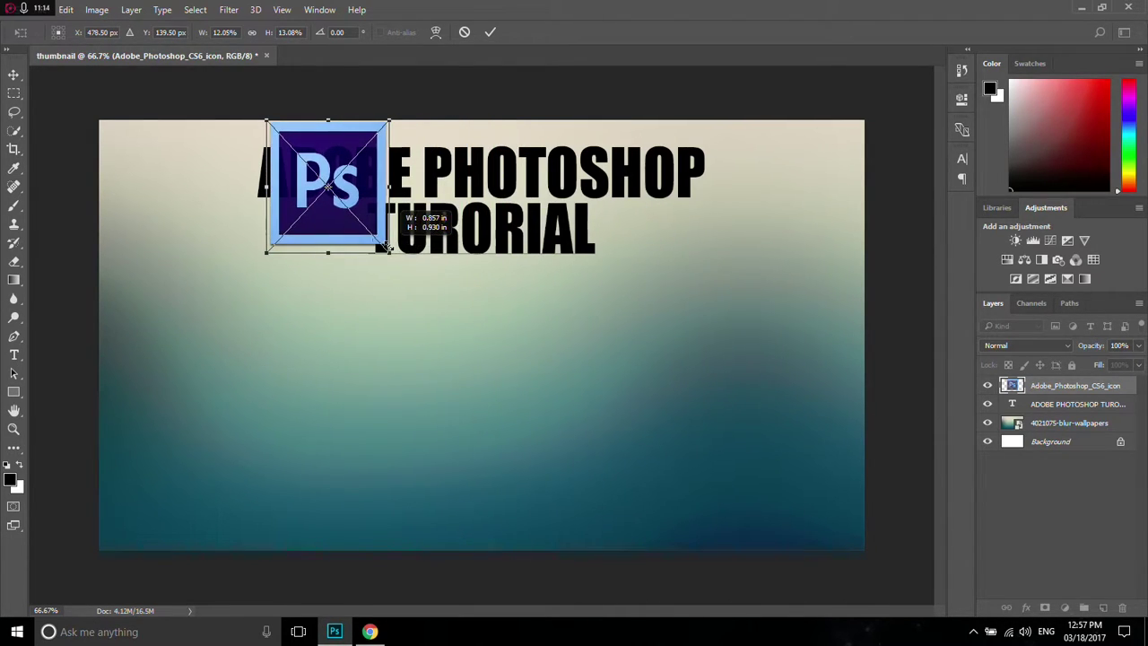
drag(367, 191, 378, 415)
drag(403, 486, 403, 476)
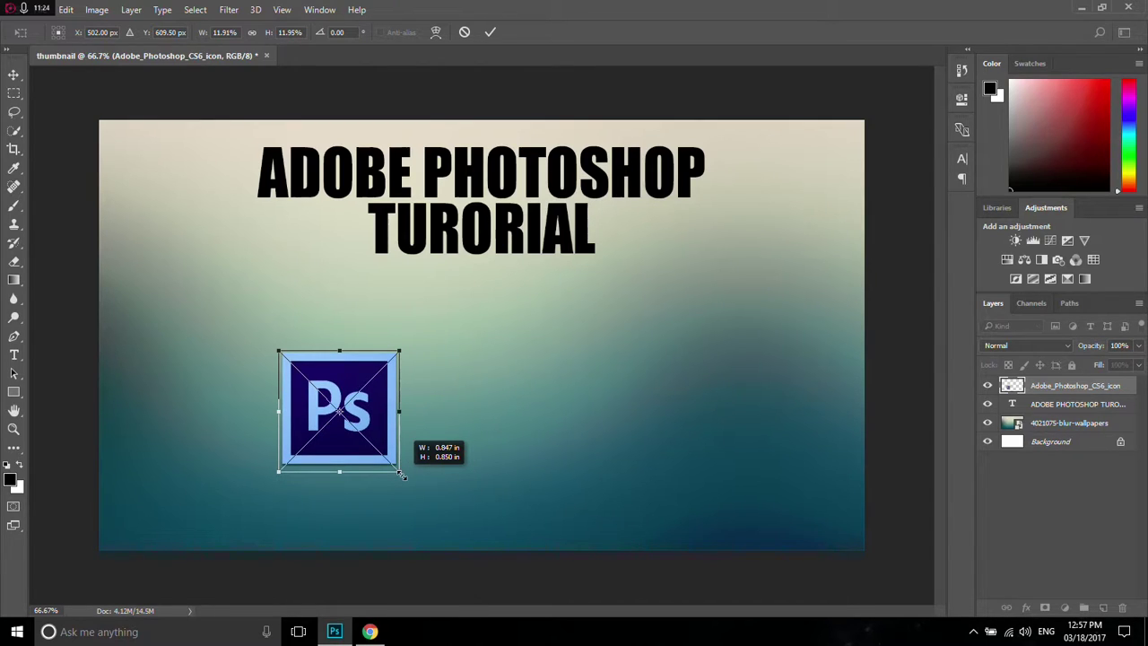
drag(403, 477, 403, 477)
drag(381, 417, 431, 413)
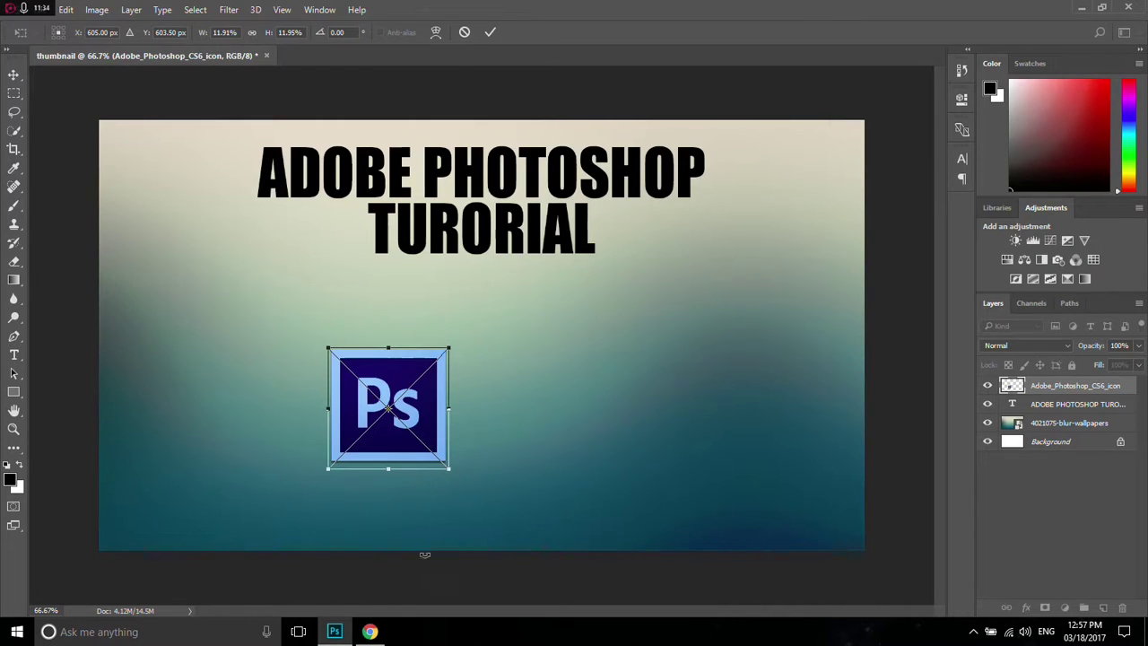
Switch back to Chrome and look through the "photoshop images png" results for another image for the thumbnail
click(370, 631)
scroll(387, 341, up, 2)
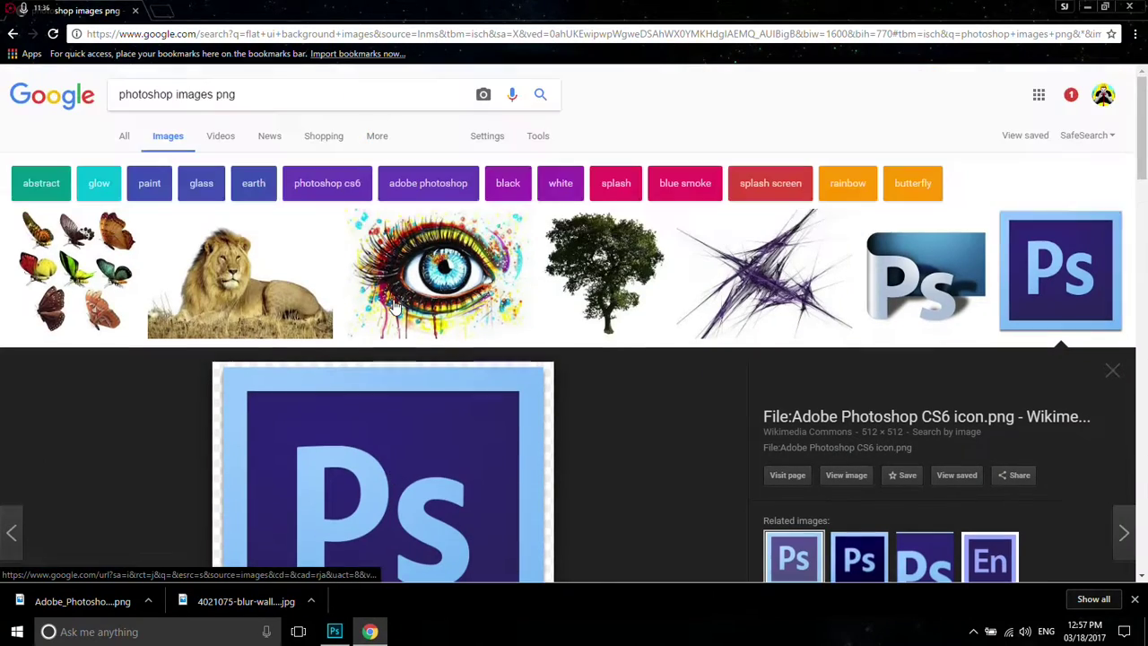
scroll(526, 302, down, 10)
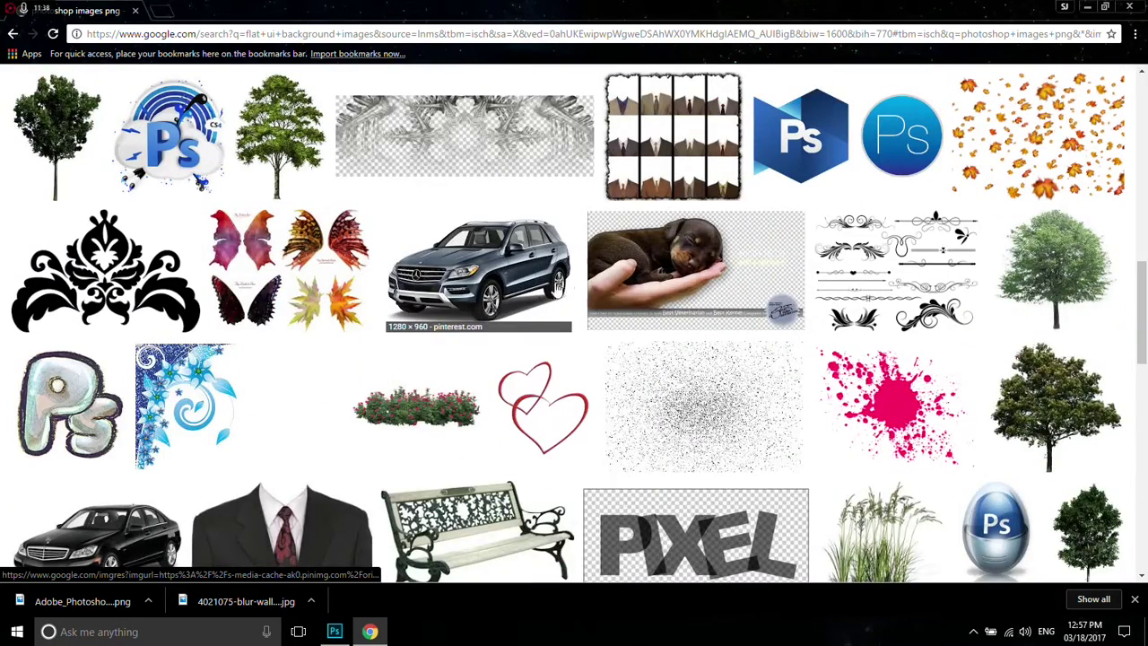
scroll(668, 211, down, 8)
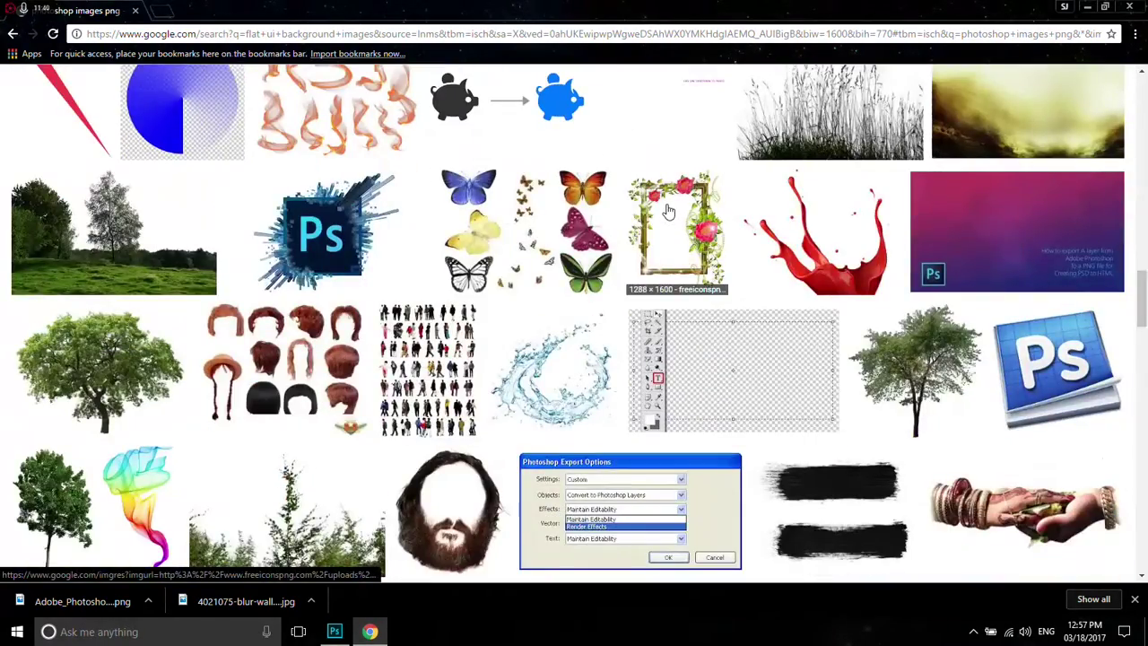
scroll(668, 211, down, 4)
scroll(671, 209, down, 3)
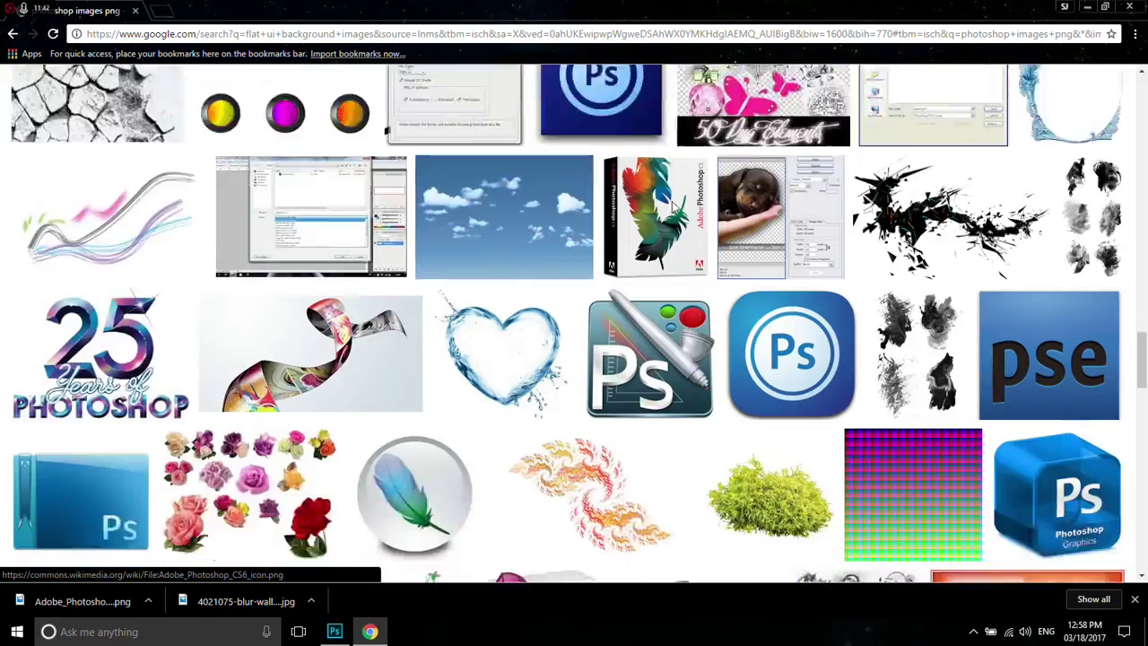
scroll(673, 209, down, 3)
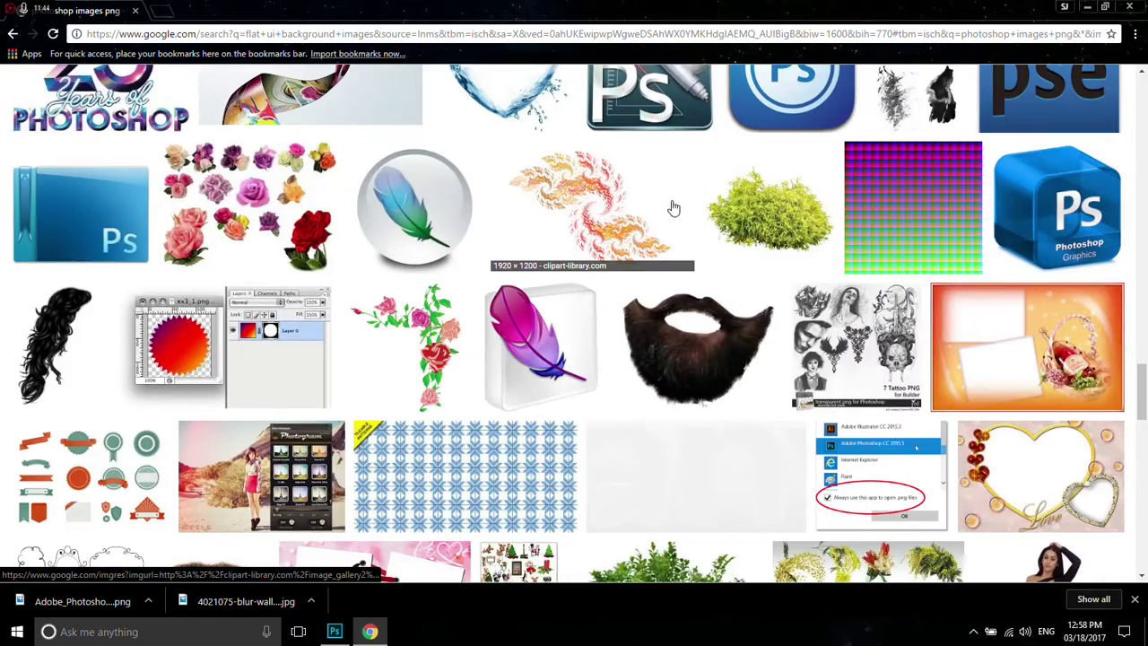
scroll(674, 208, up, 15)
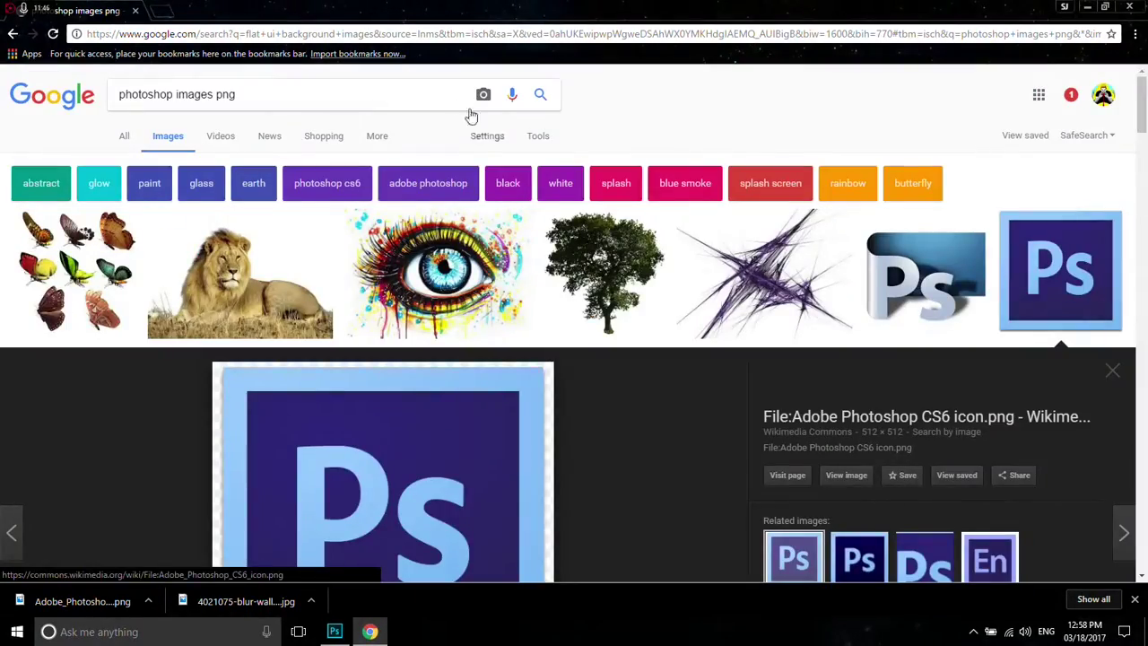
Search Google Images for "paintbrush png"
triple_click(293, 101)
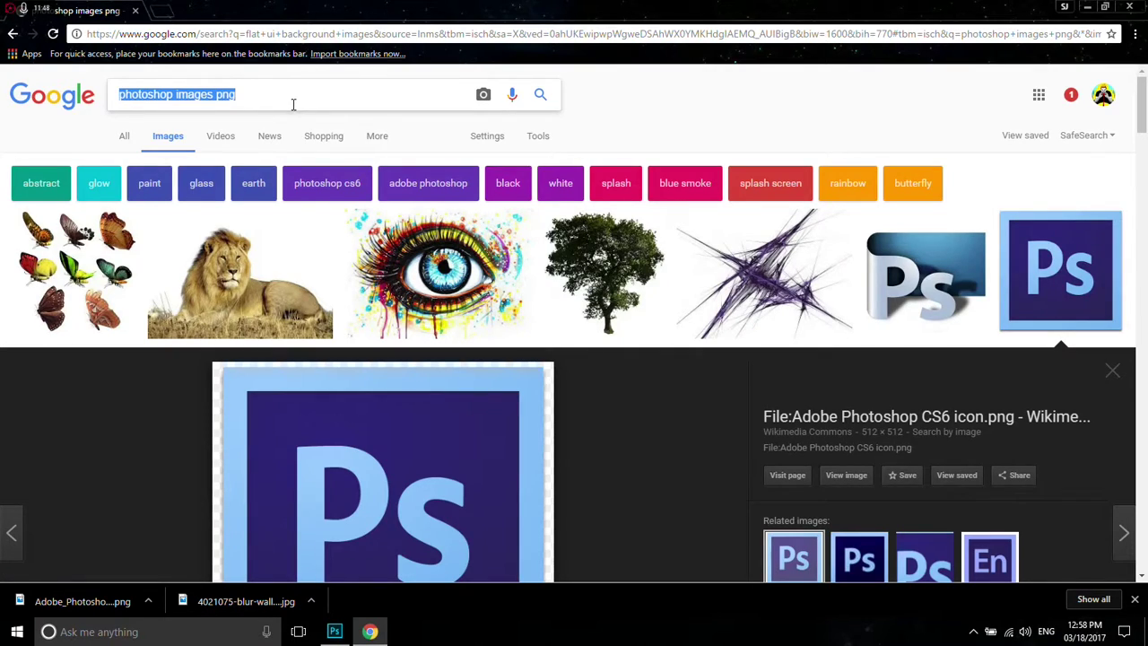
text(paintb)
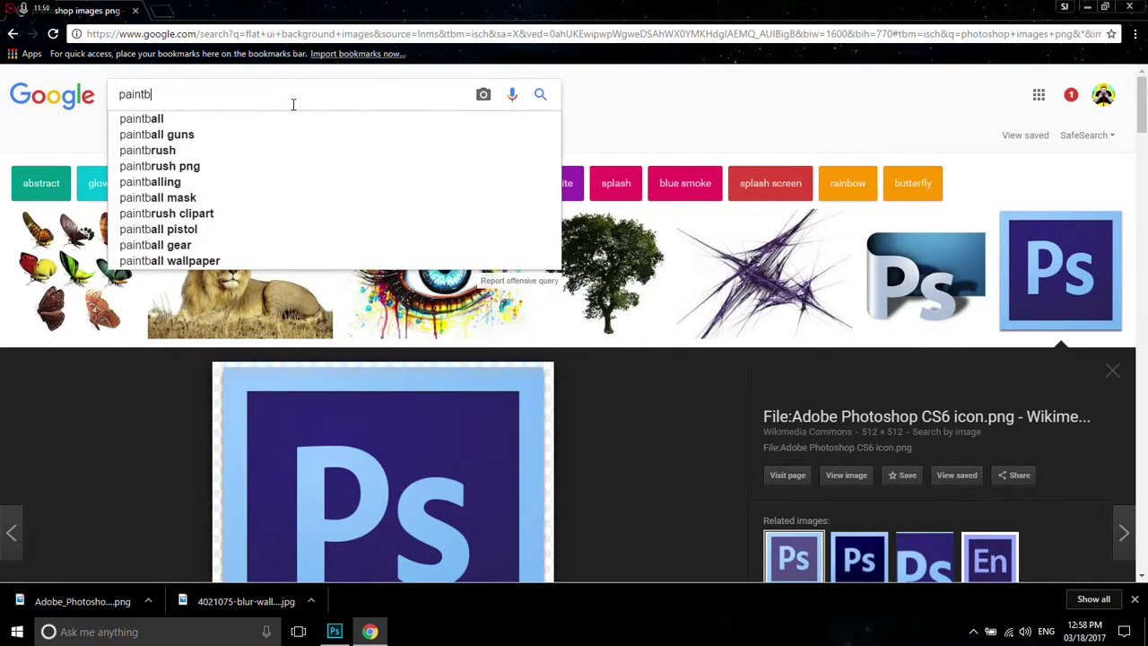
text(rush )
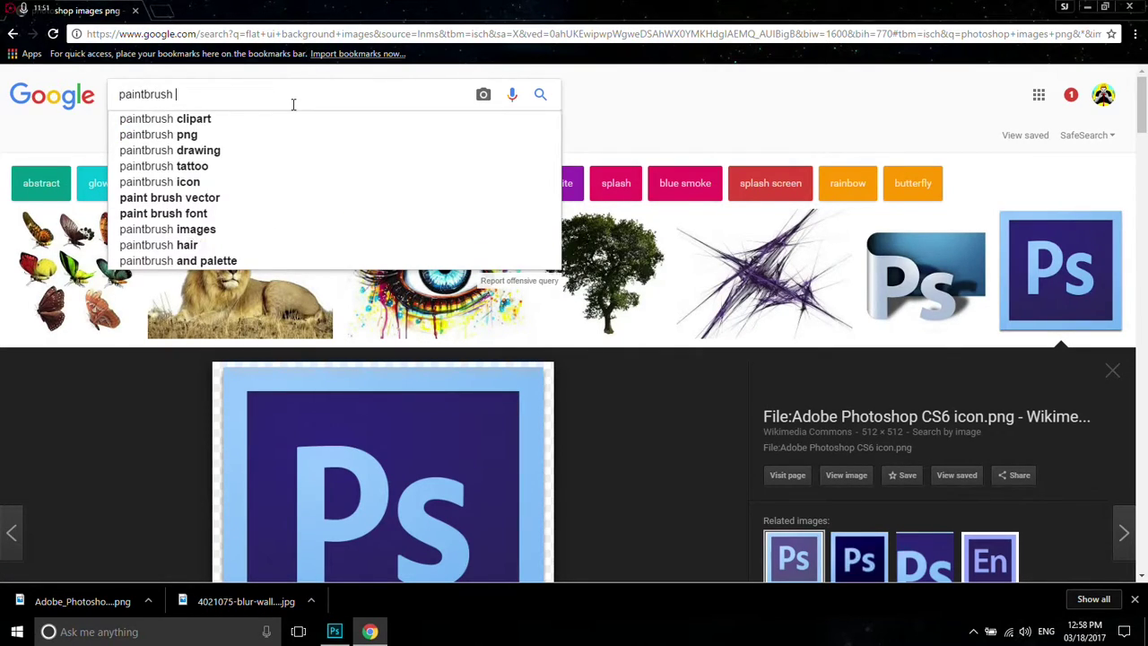
text(png)
key(Return)
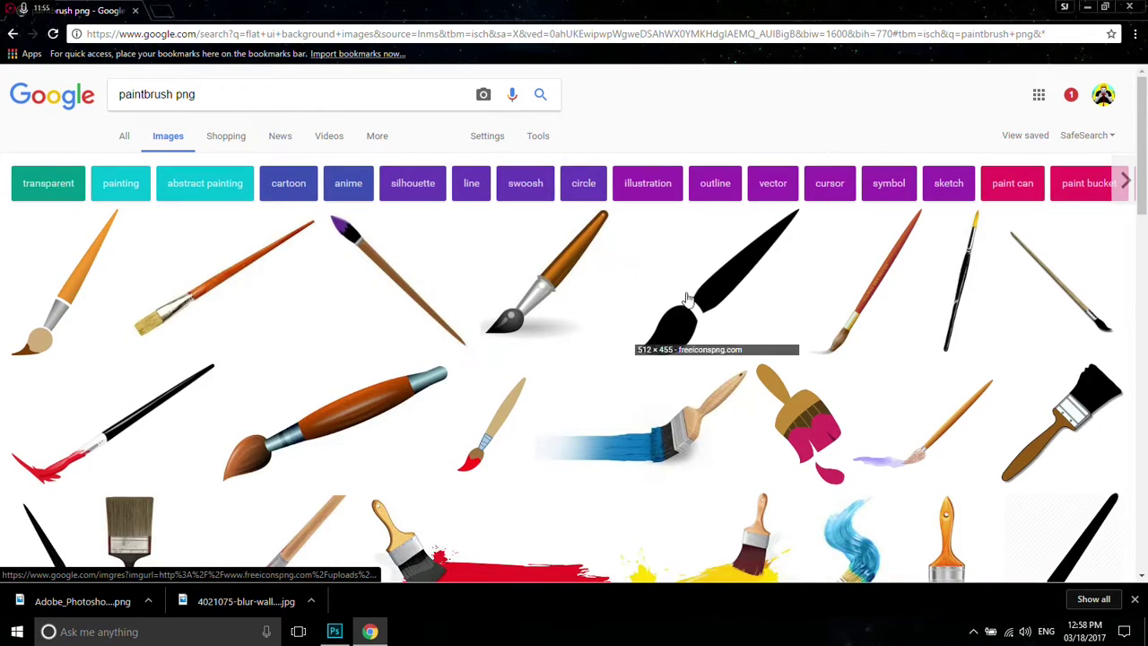
Look through the paintbrush image results for a brush that suits the thumbnail's layout beside the Photoshop logo
scroll(558, 280, down, 3)
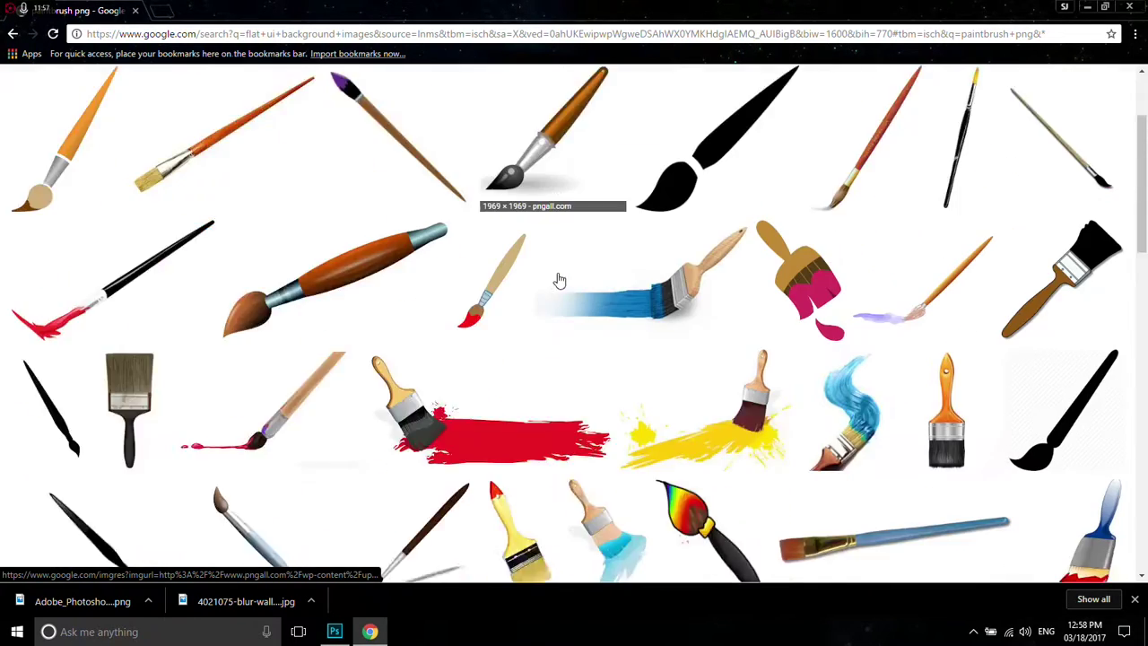
scroll(558, 280, up, 3)
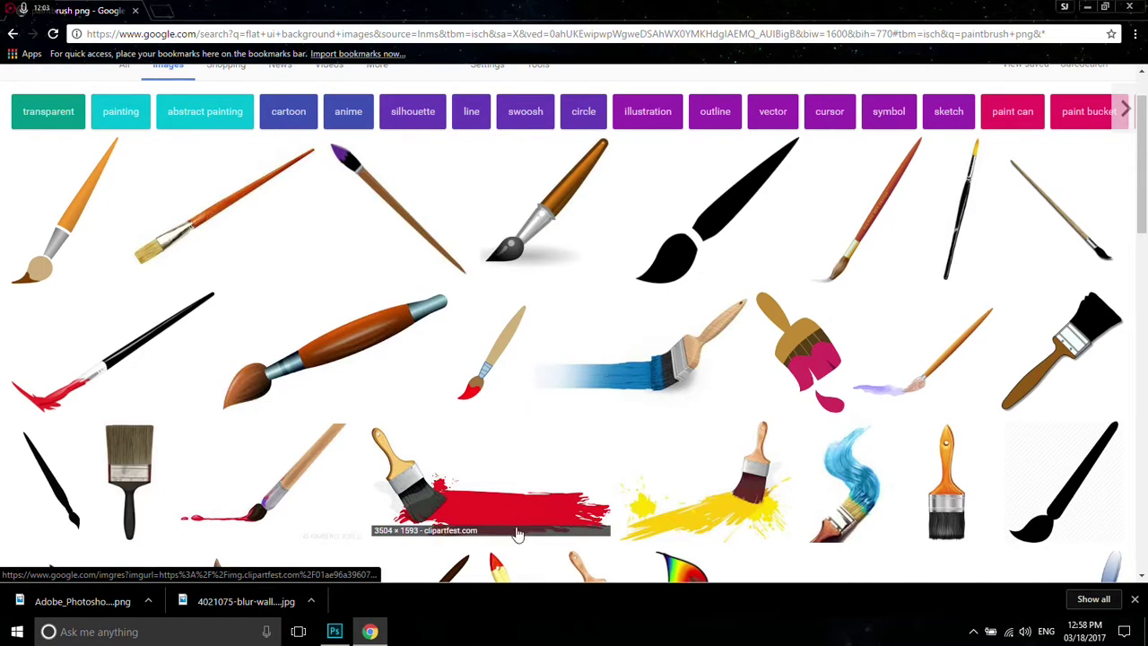
scroll(583, 386, down, 3)
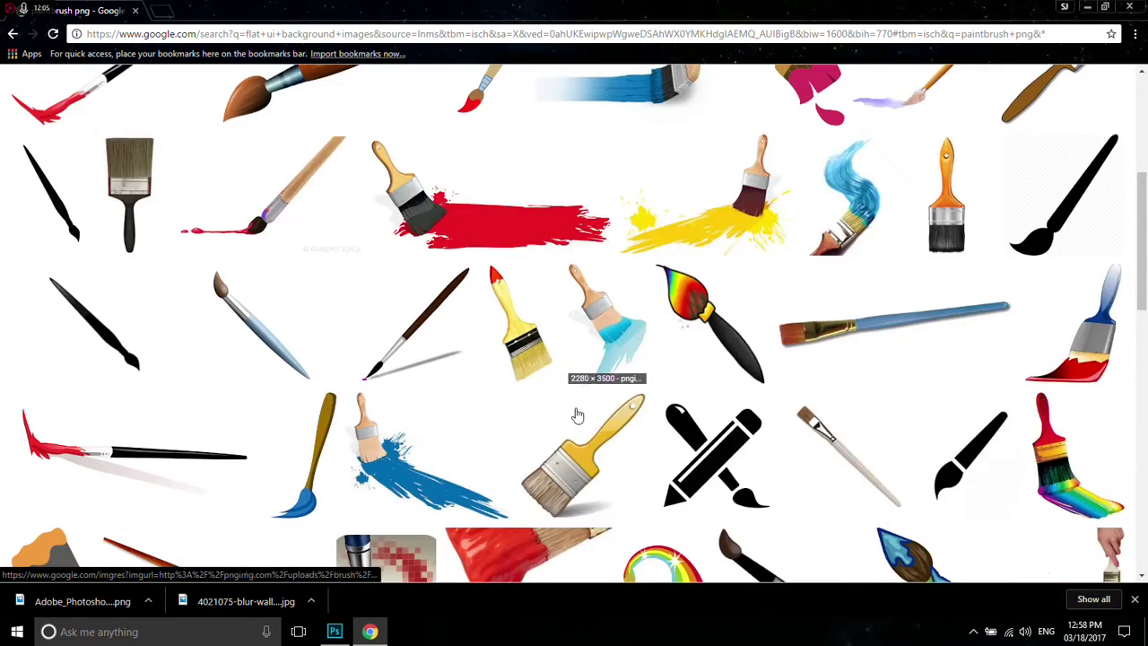
click(334, 631)
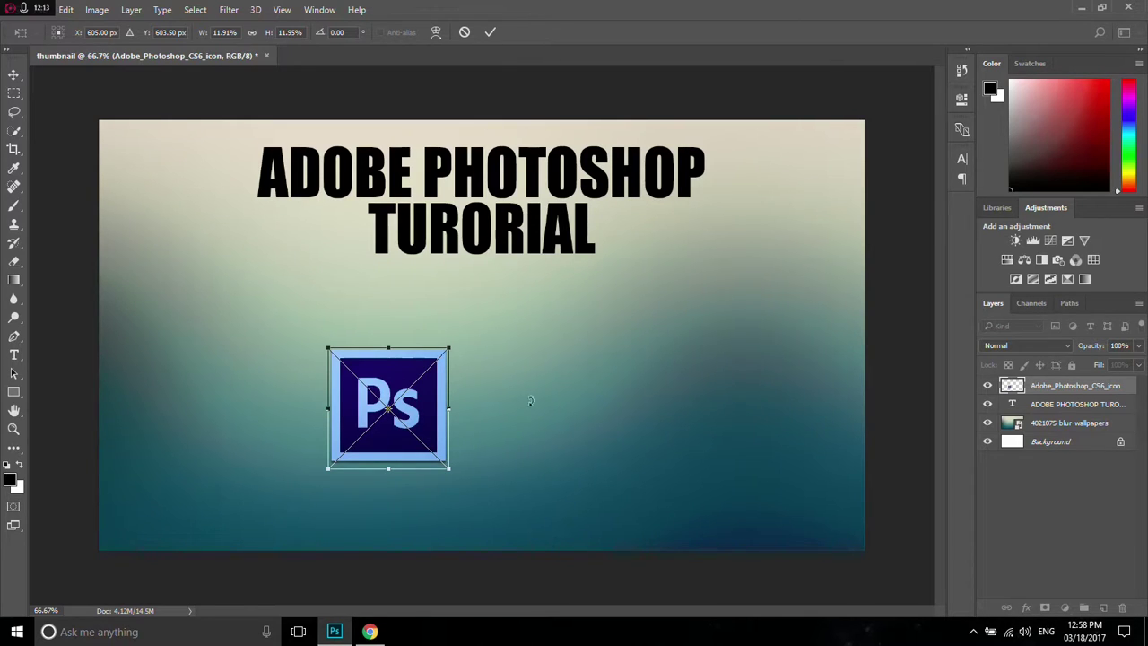
click(370, 631)
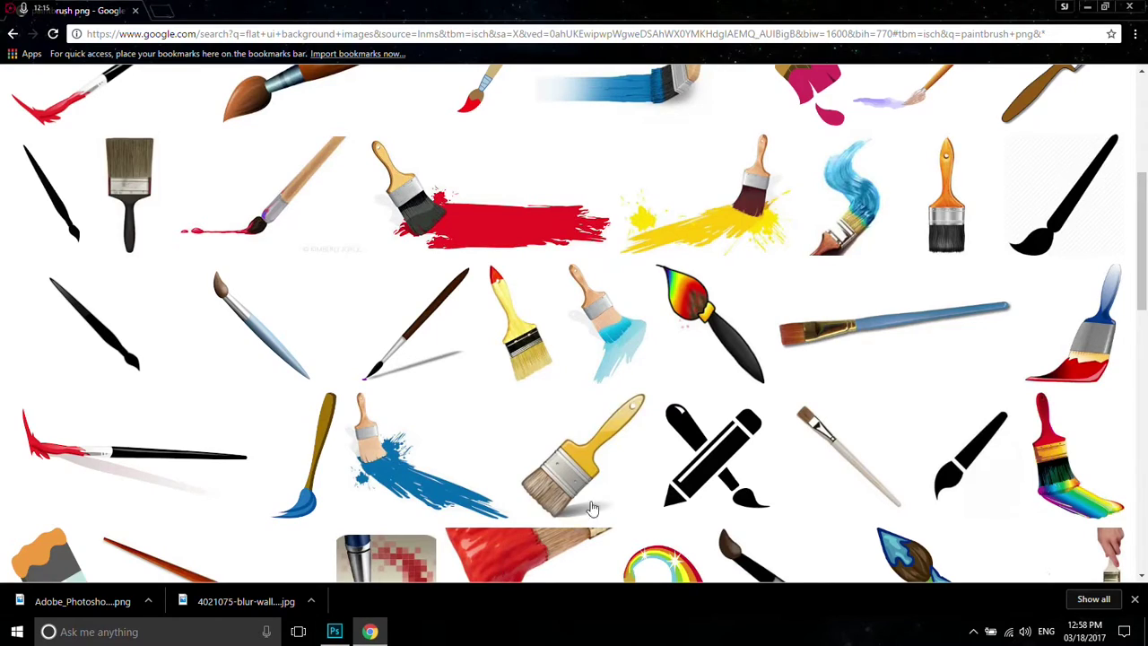
scroll(699, 444, up, 3)
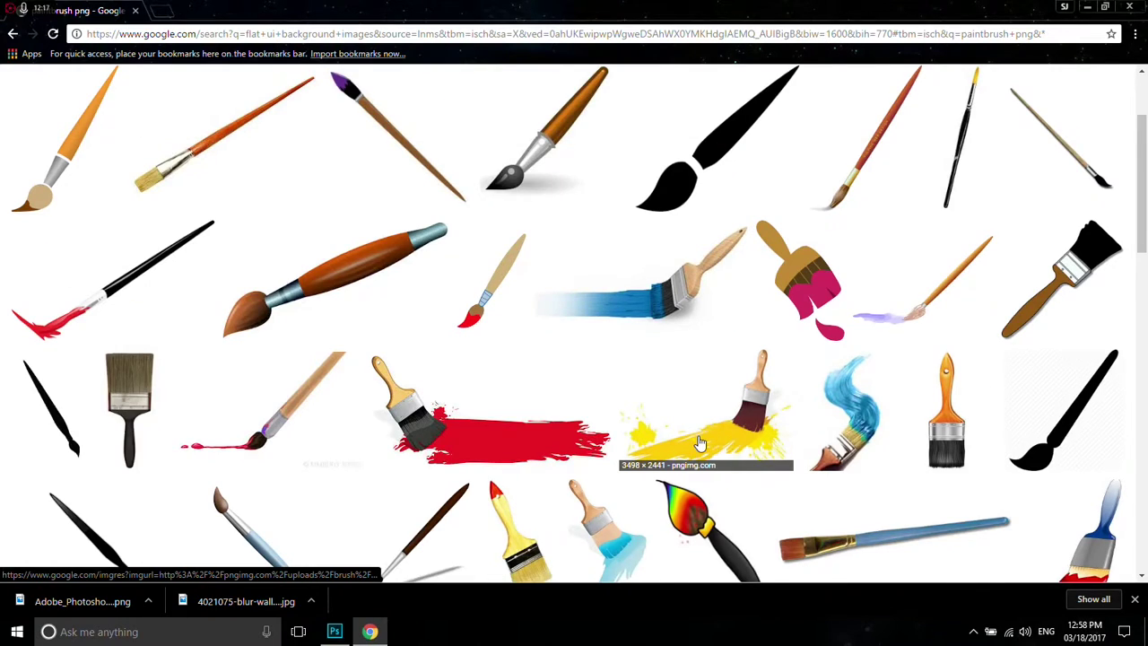
scroll(699, 444, down, 5)
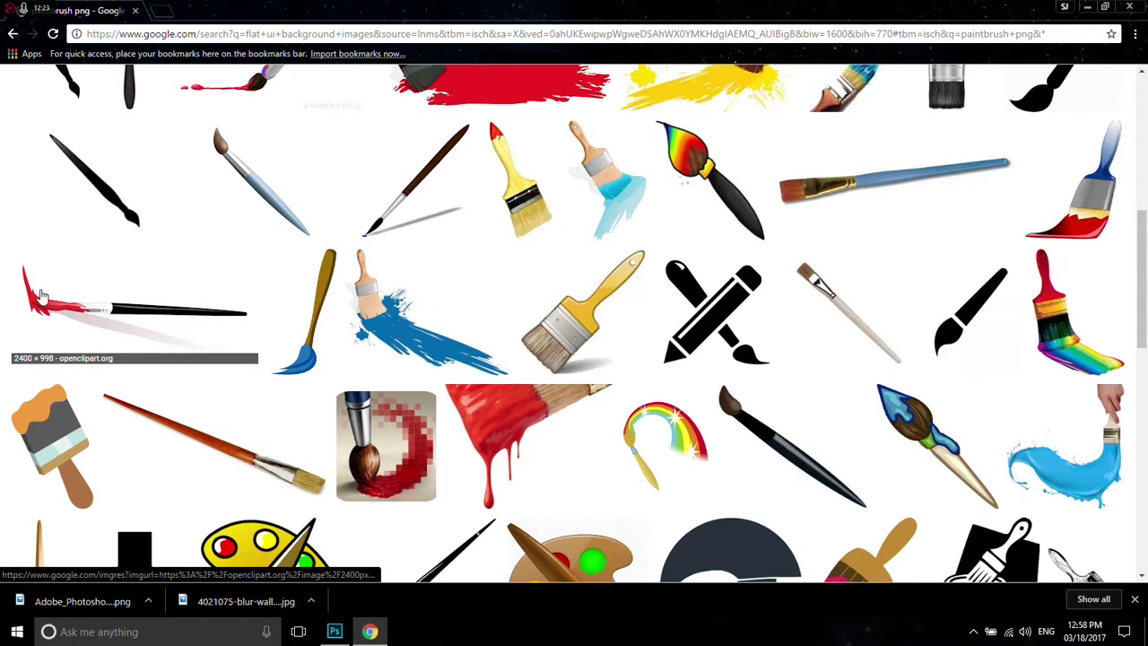
scroll(332, 380, down, 10)
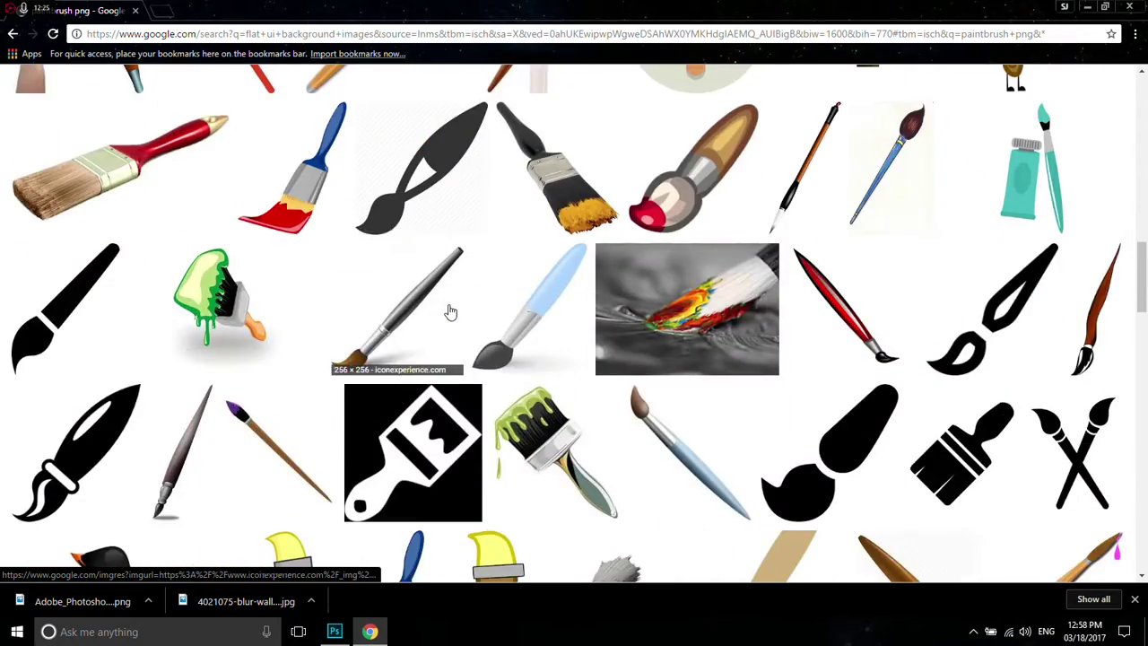
scroll(450, 311, down, 1)
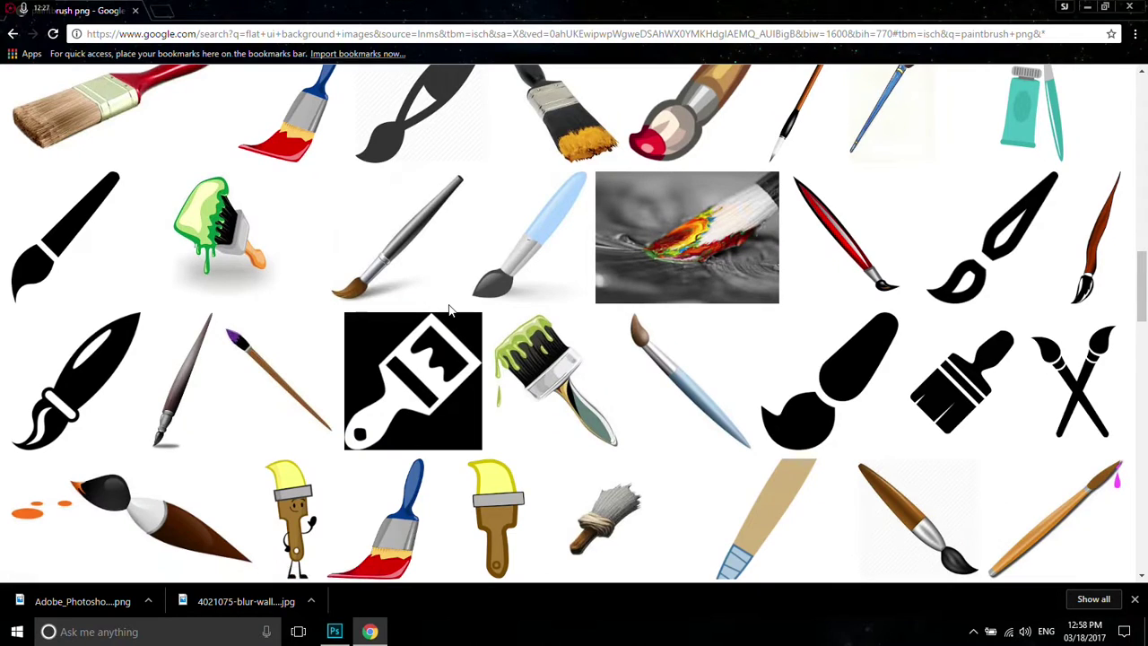
scroll(451, 311, down, 1)
scroll(451, 312, up, 3)
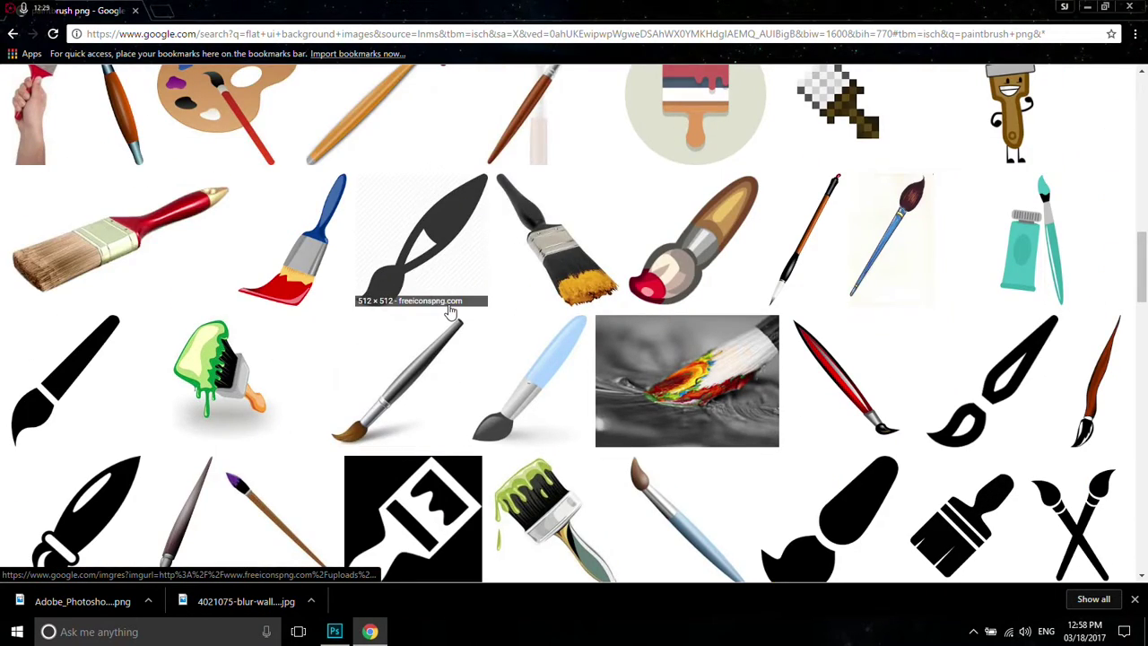
scroll(792, 332, up, 8)
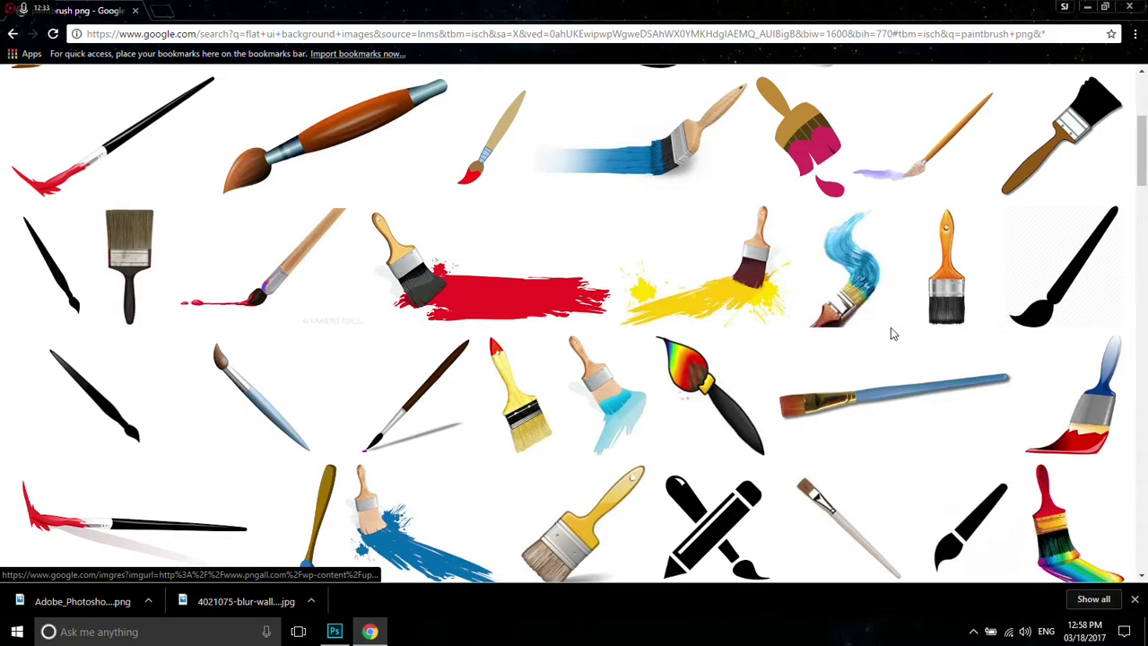
scroll(848, 318, up, 3)
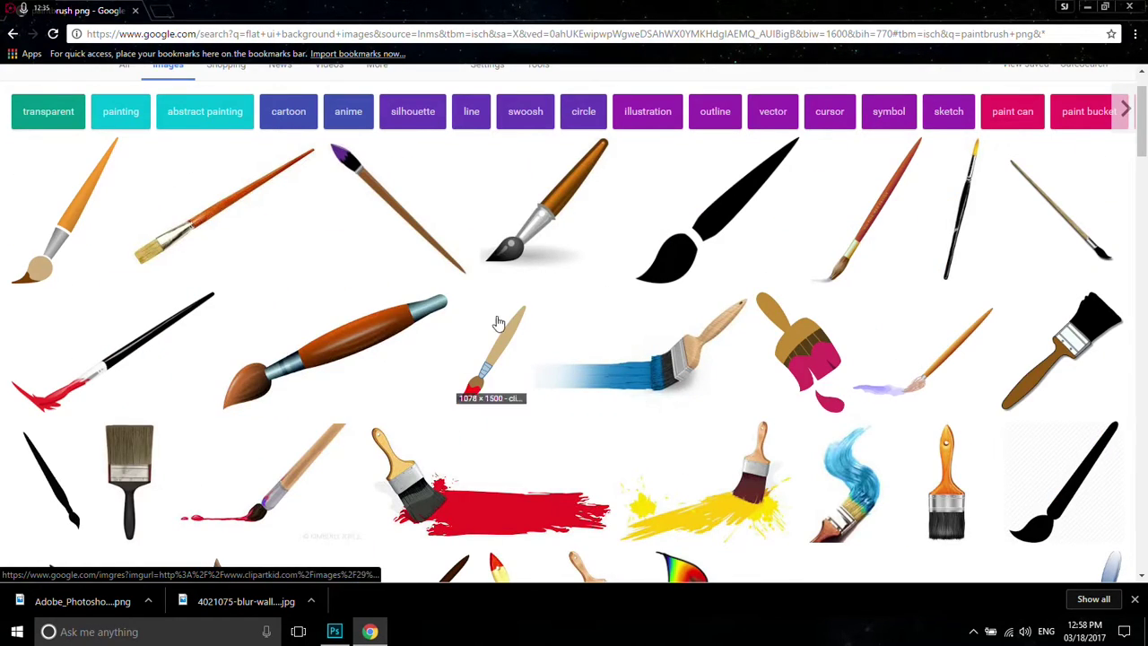
scroll(777, 274, down, 2)
scroll(775, 272, down, 1)
scroll(774, 272, up, 4)
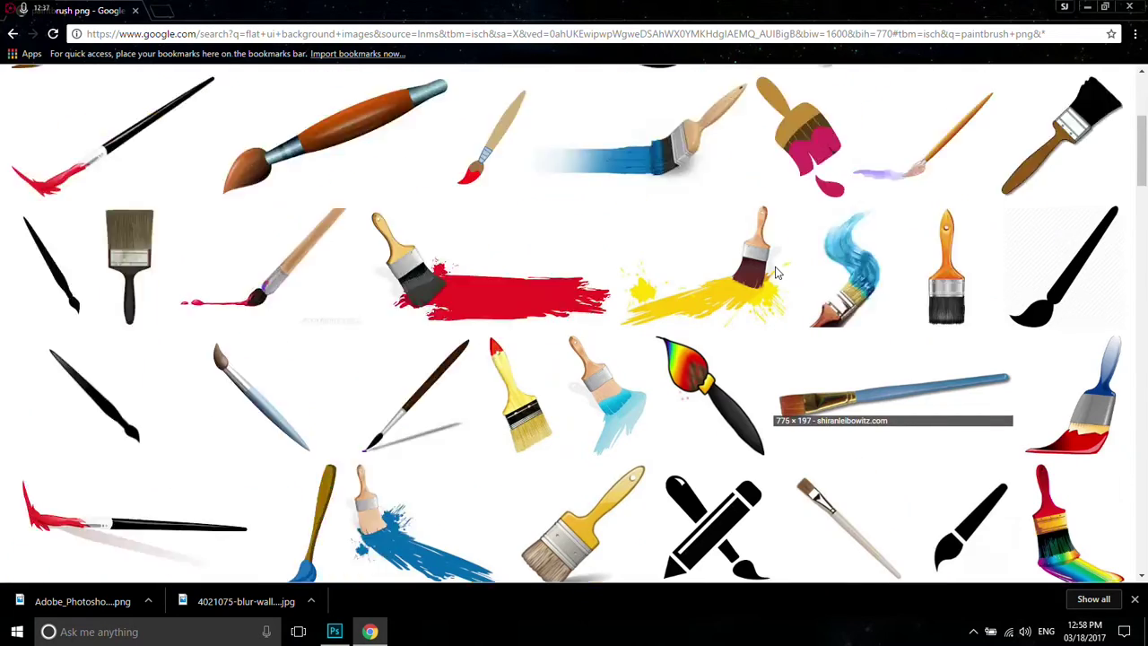
Open the preview of the black-handled brush with red paint and save it as paintbrush-clip-art-7iaKRjajT.png in Pictures
click(129, 439)
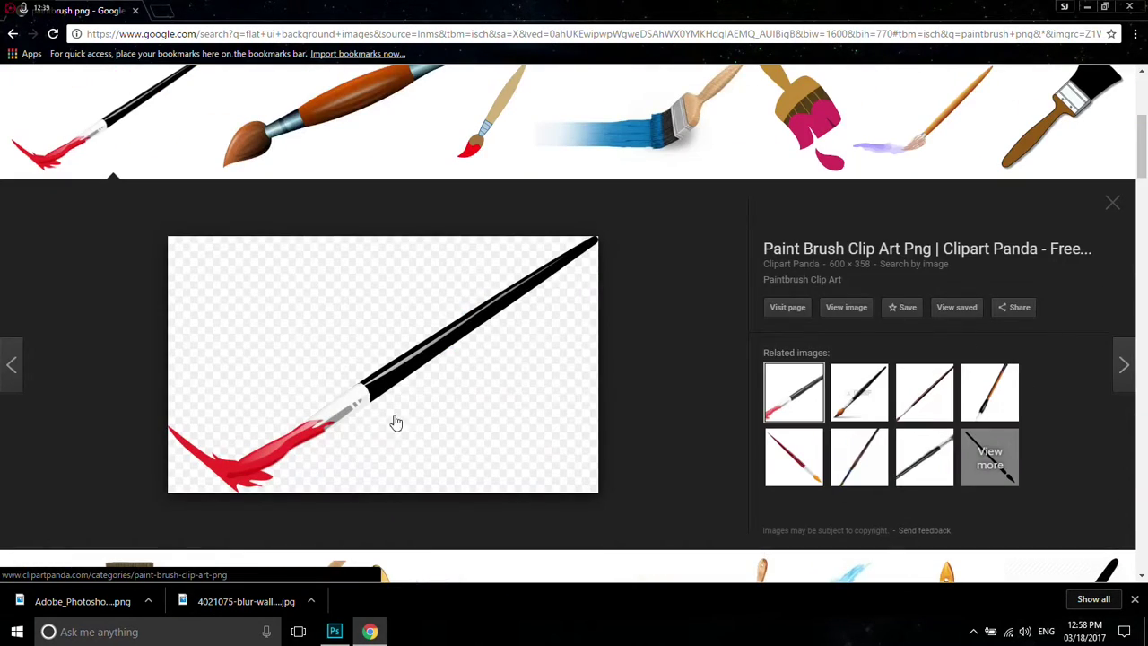
right_click(415, 391)
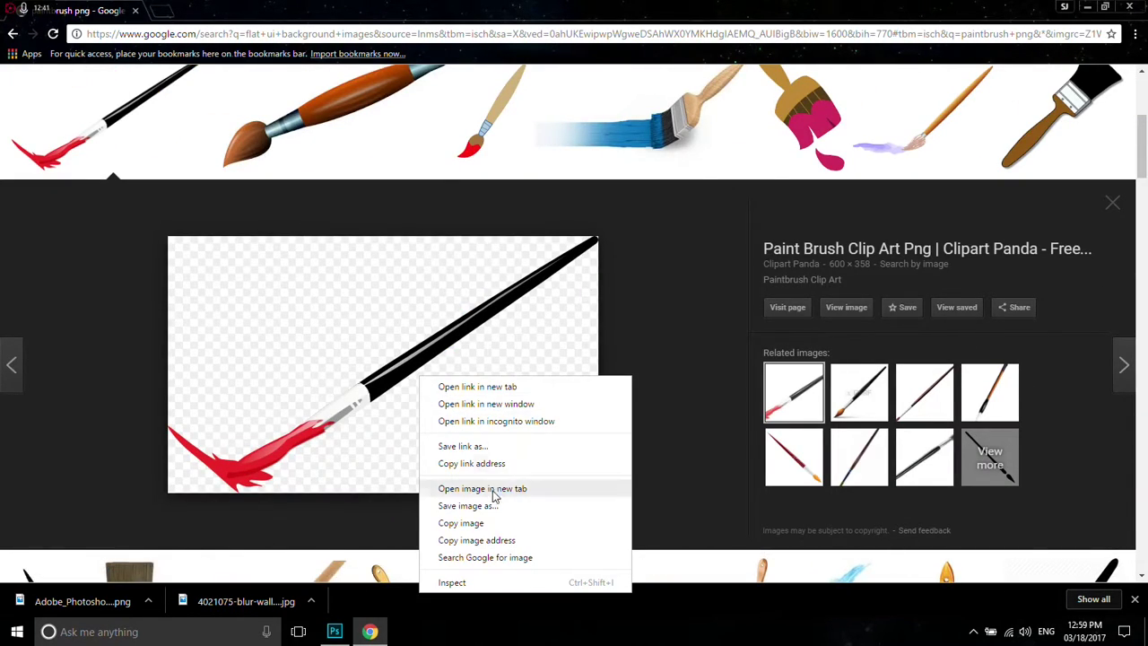
click(469, 508)
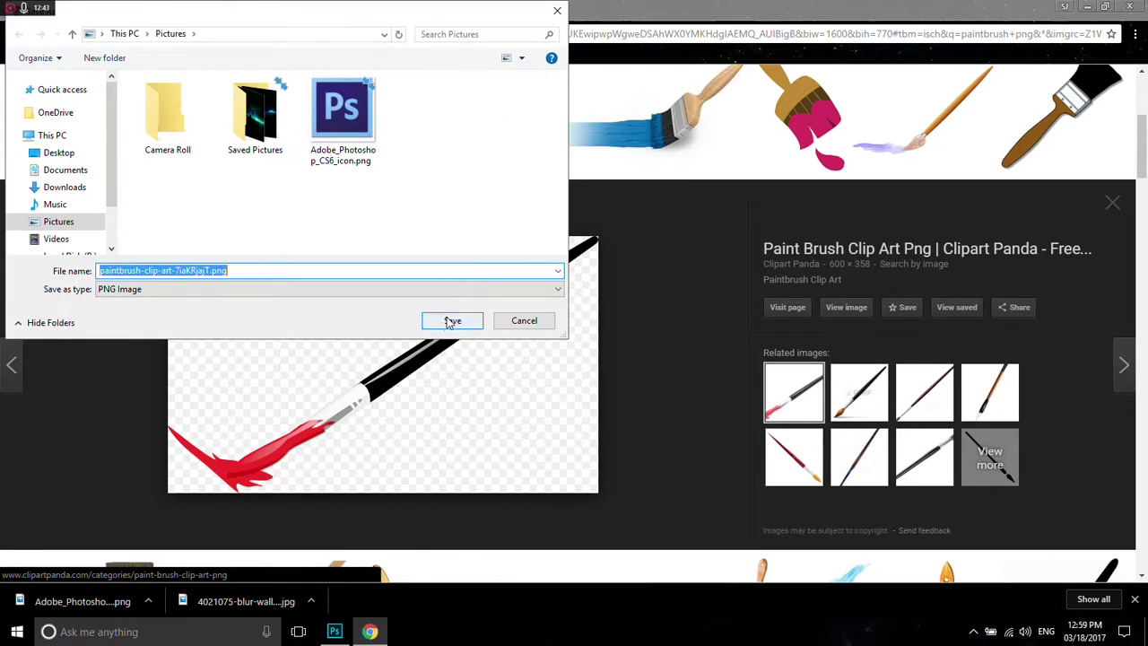
click(450, 321)
Try to bring the downloaded paintbrush-clip-art-7iaKRjajT.png from Chrome into the Photoshop thumbnail document
click(80, 601)
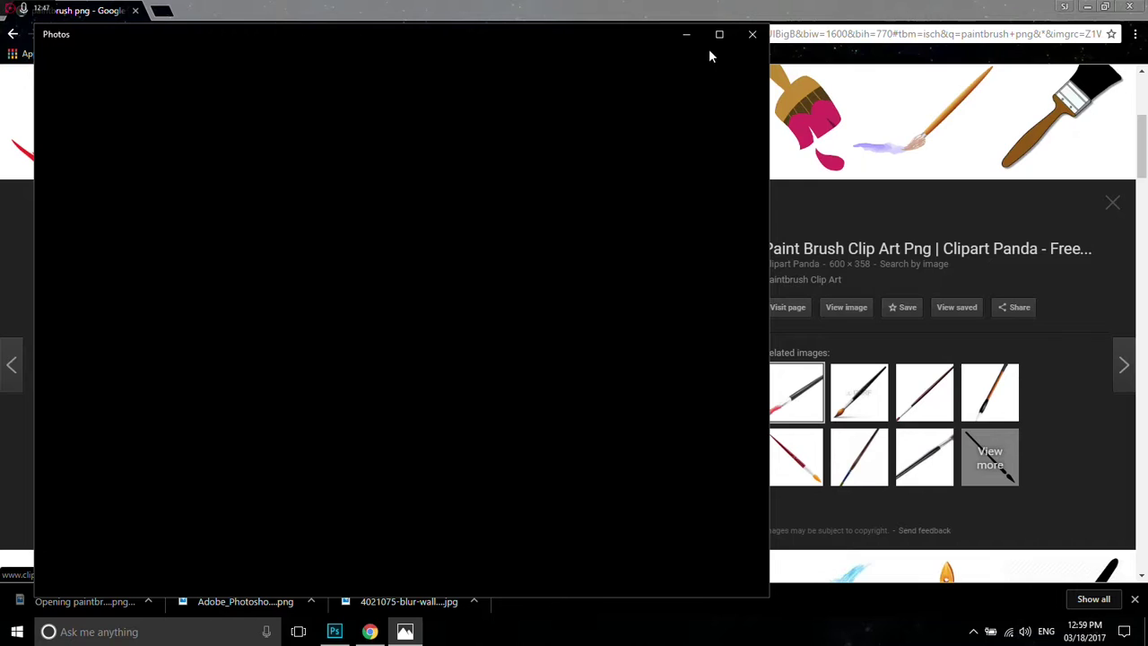
click(751, 35)
click(333, 631)
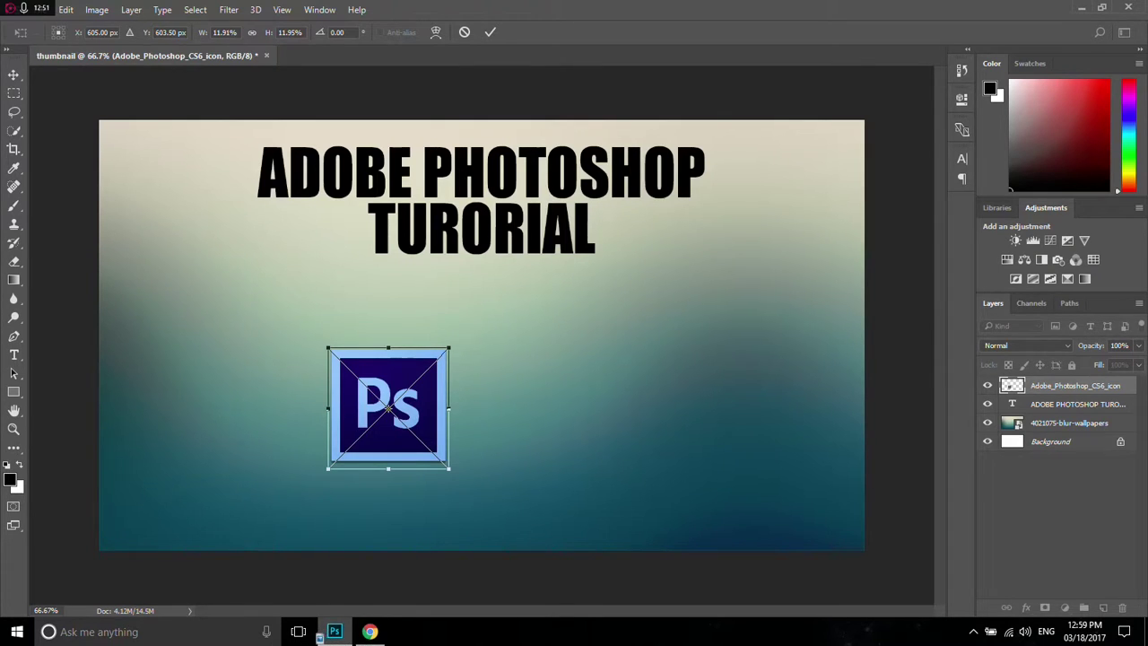
click(335, 633)
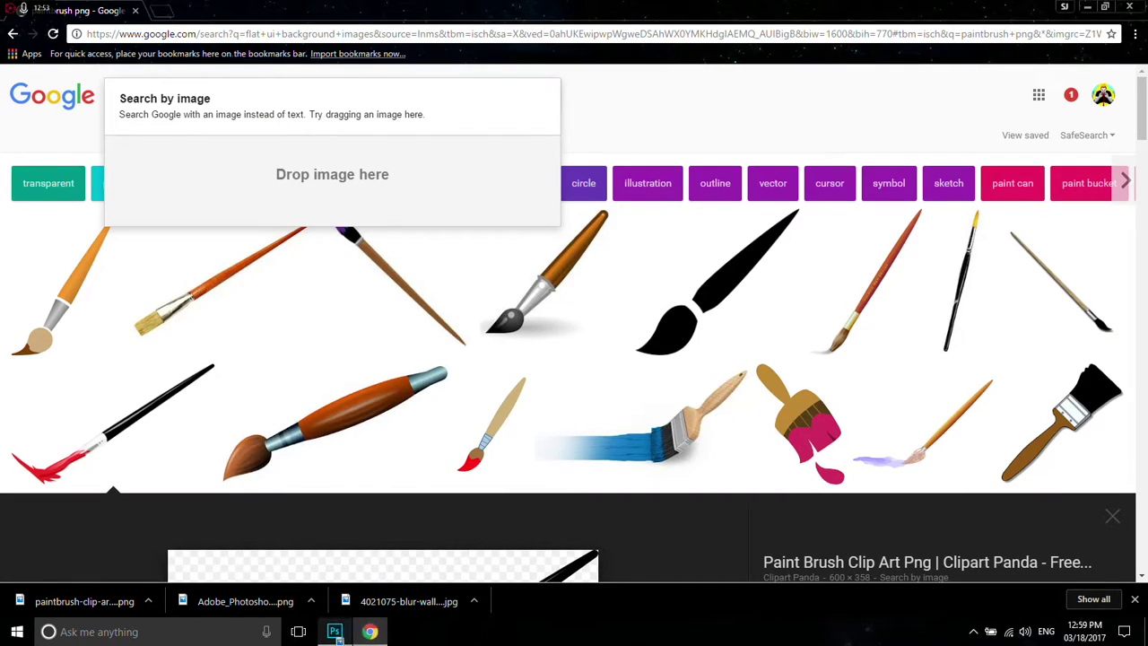
click(335, 633)
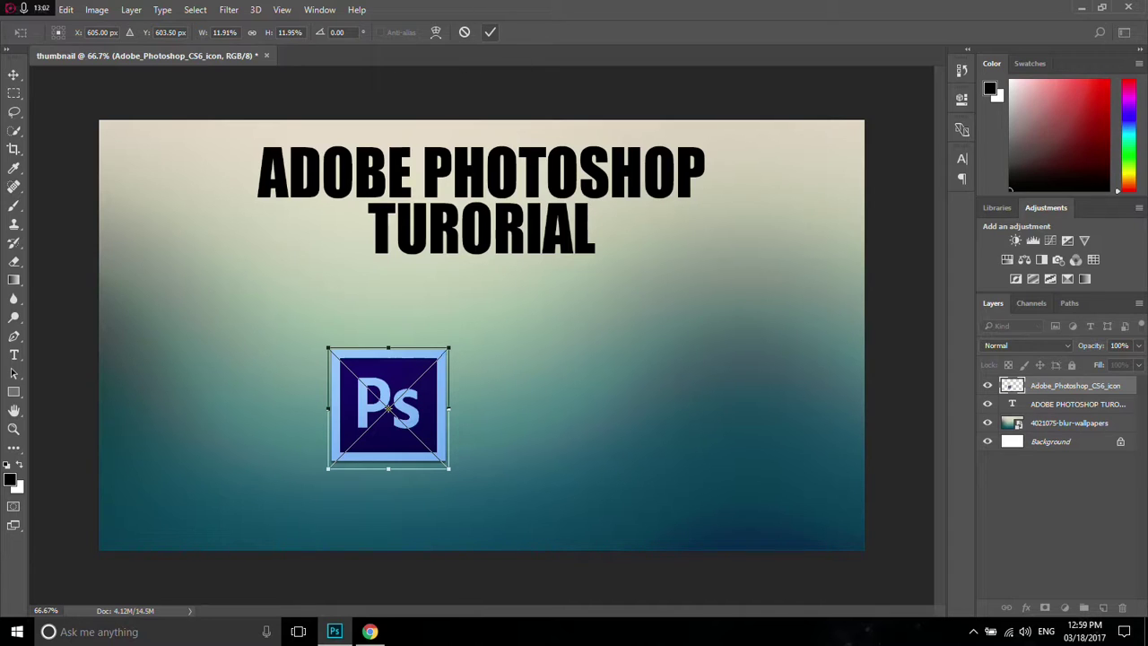
mouse_move(490, 33)
mouse_down()
mouse_move(463, 63)
mouse_move(325, 66)
mouse_move(343, 60)
mouse_up()
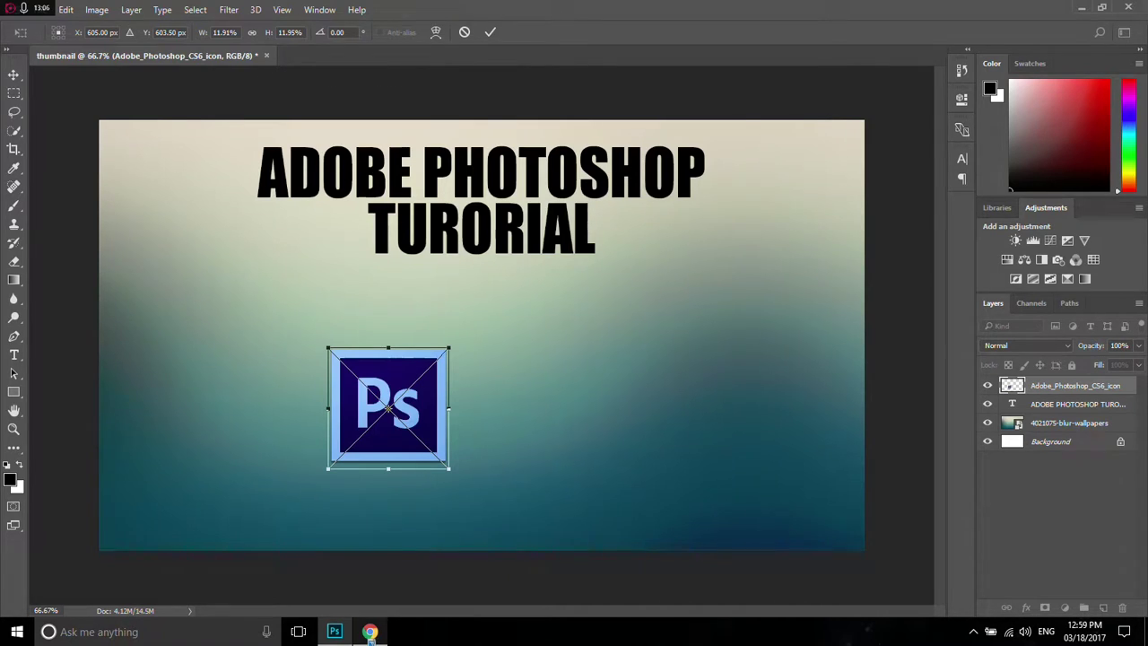
click(369, 631)
Switch to Photoshop, scale the logo to about 24% centred beneath the title, and apply the transform
click(334, 631)
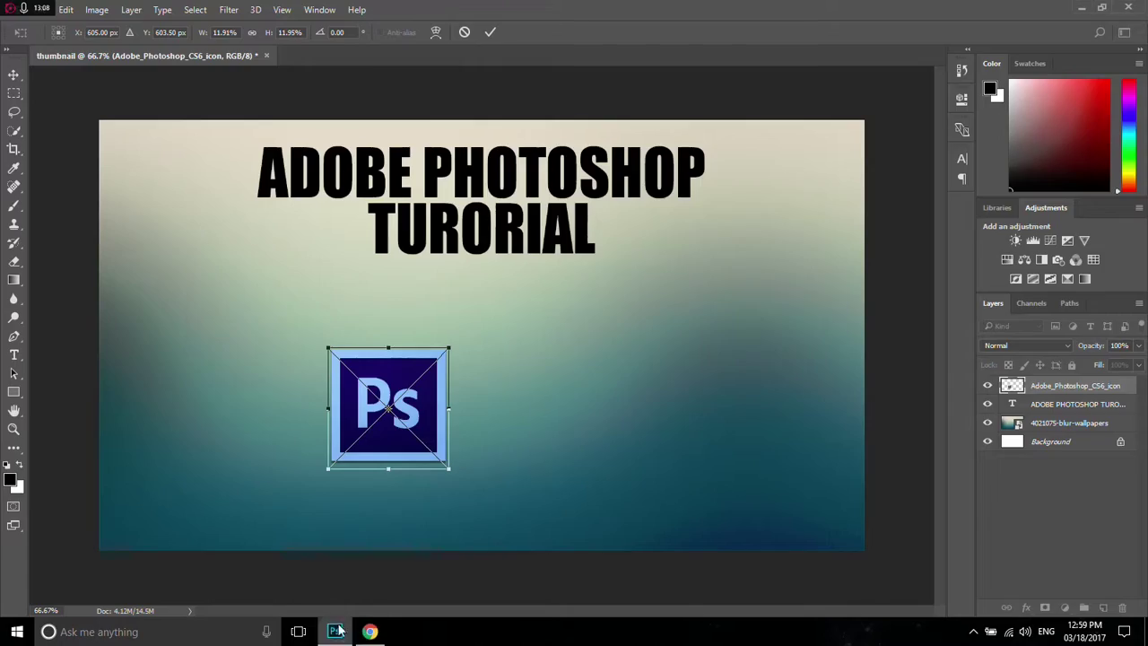
drag(449, 407, 636, 405)
drag(486, 350, 483, 182)
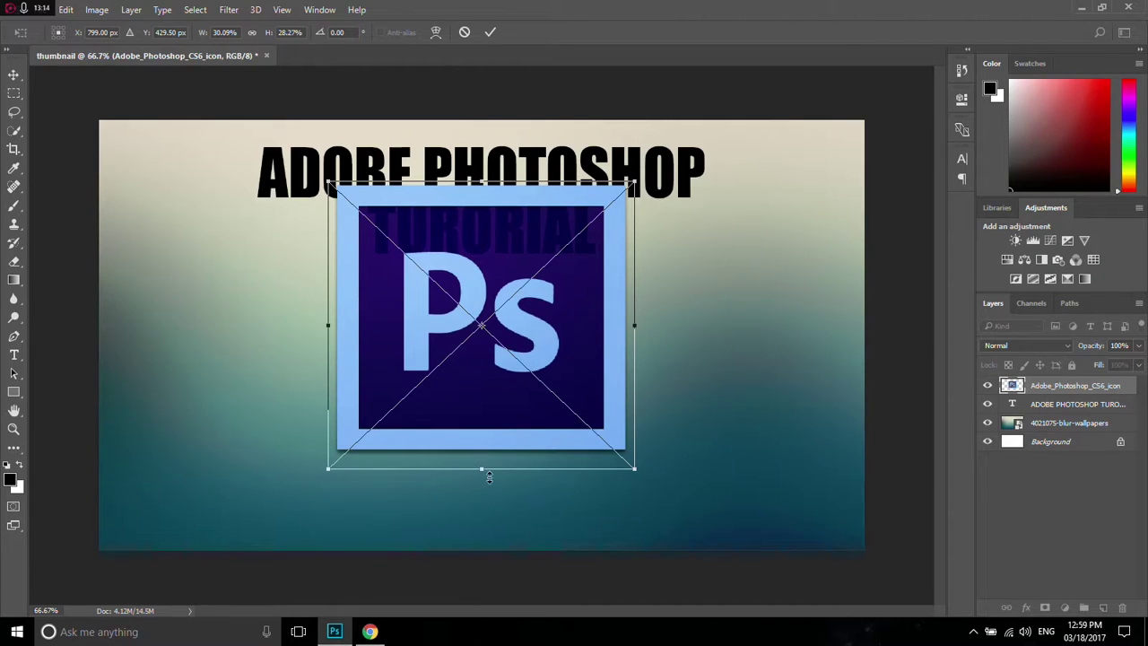
drag(484, 474, 482, 478)
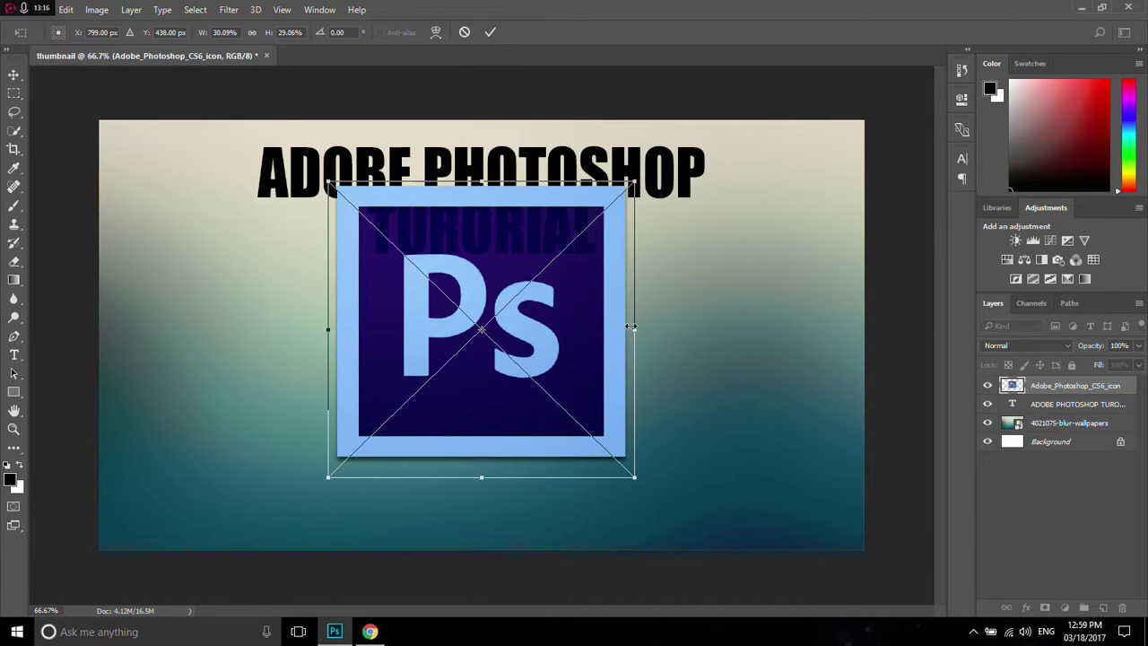
drag(632, 327, 634, 327)
drag(482, 478, 490, 479)
drag(557, 344, 560, 422)
drag(480, 557, 483, 504)
drag(642, 387, 553, 384)
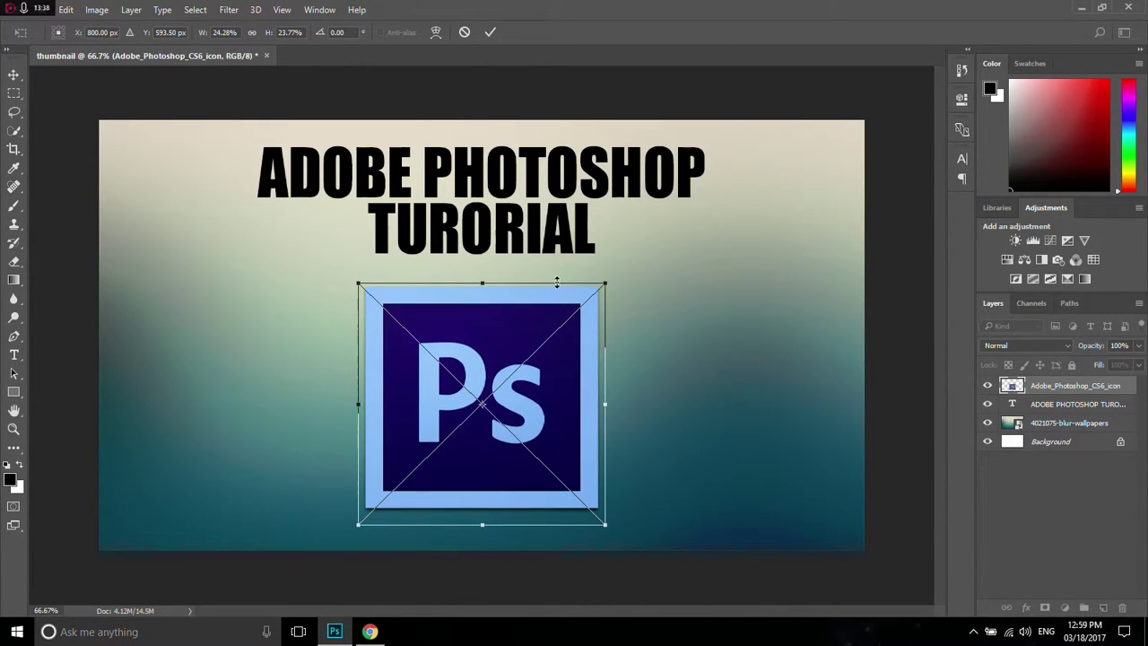
click(491, 32)
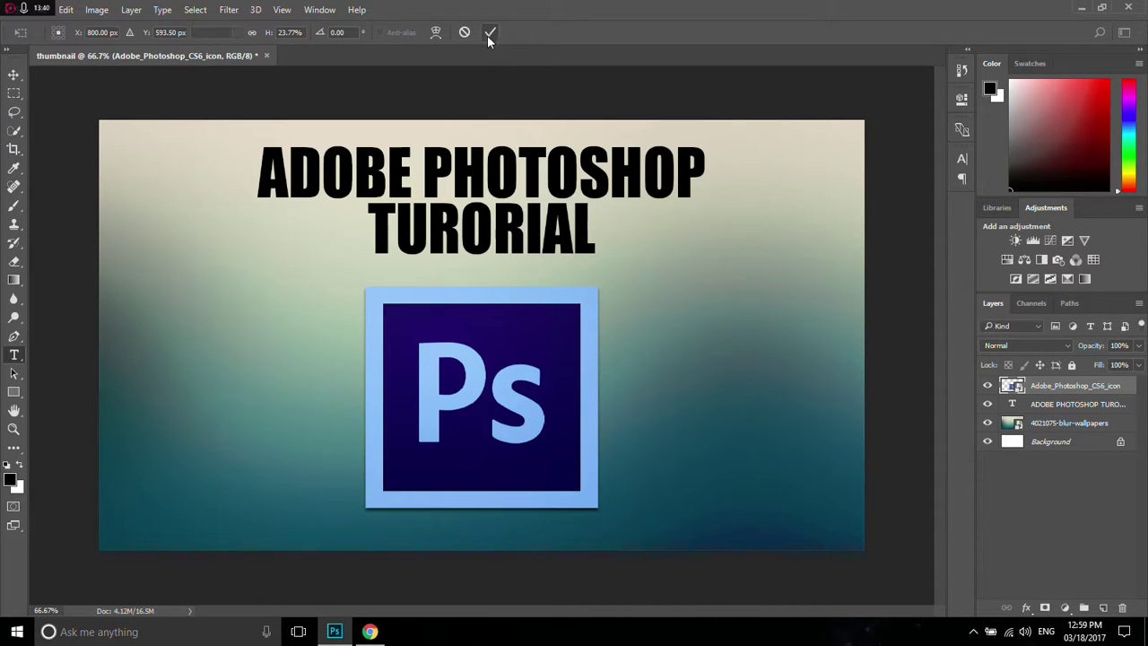
key(t)
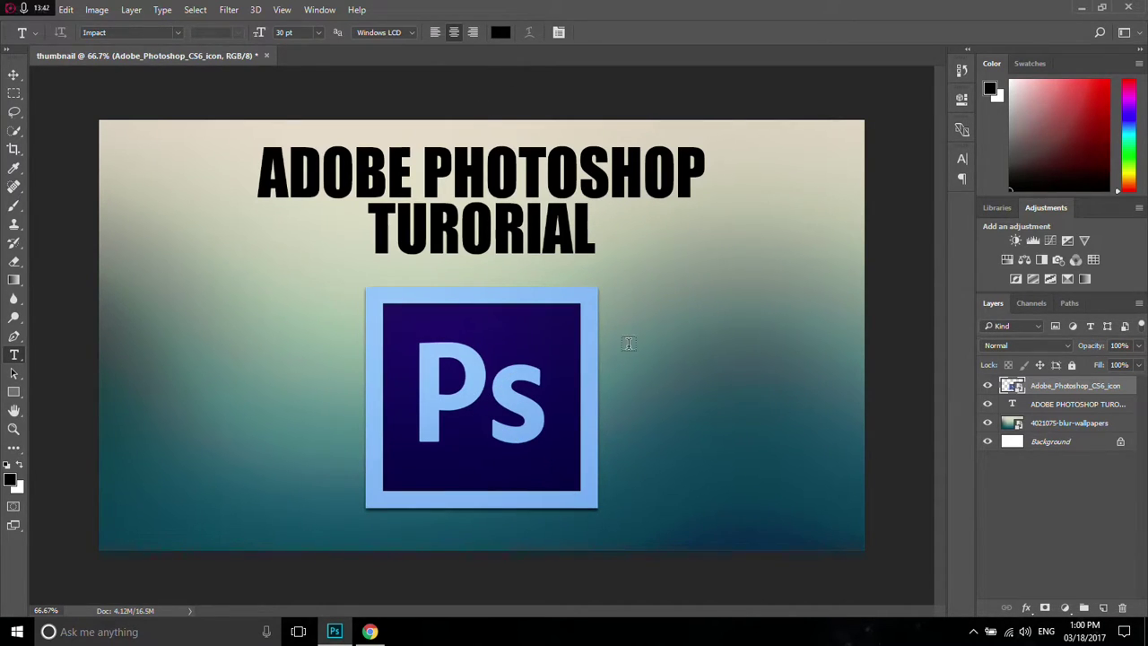
Place the downloaded paintbrush image from Chrome in the thumbnail, scaled to about 48% width and 85% height over the Photoshop logo
click(370, 631)
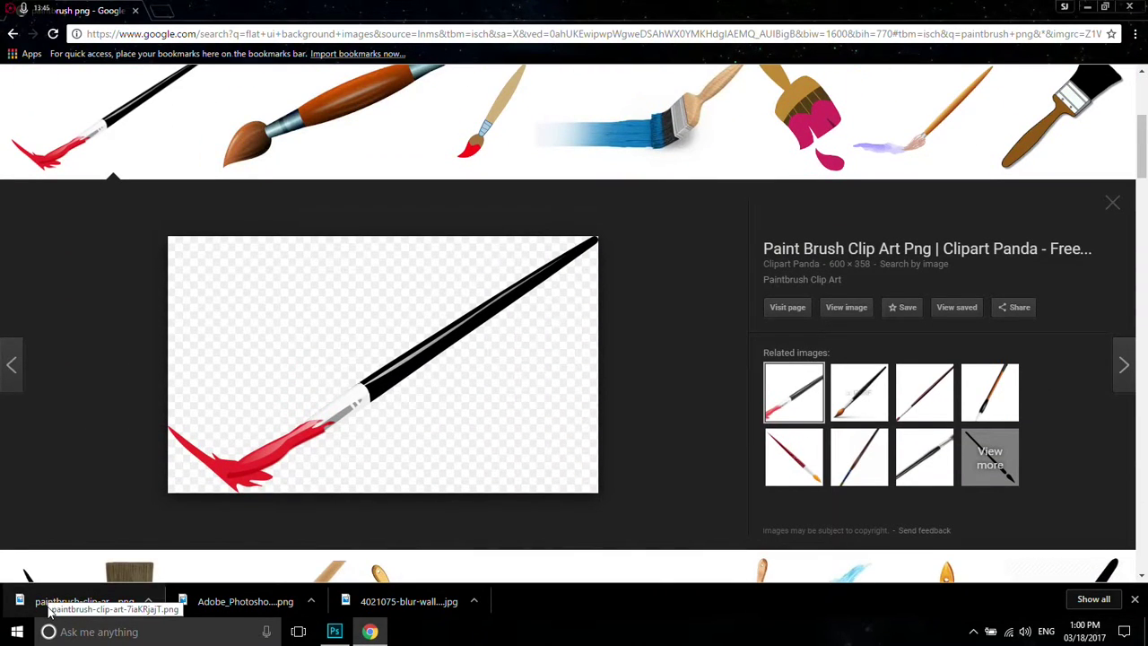
click(335, 631)
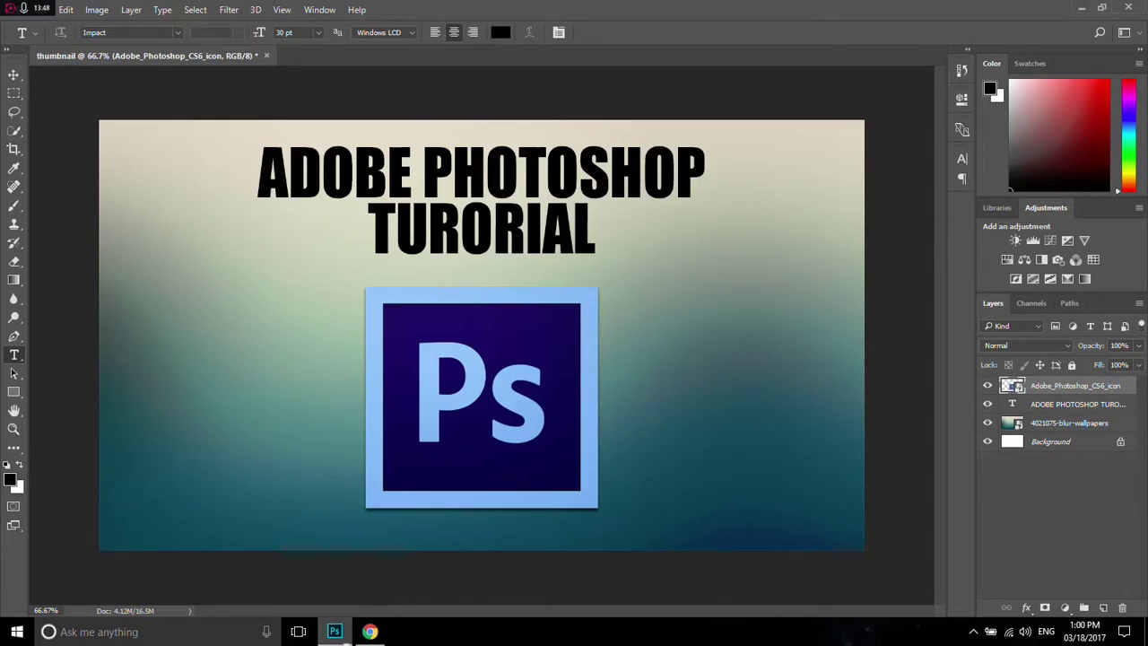
drag(663, 351, 663, 354)
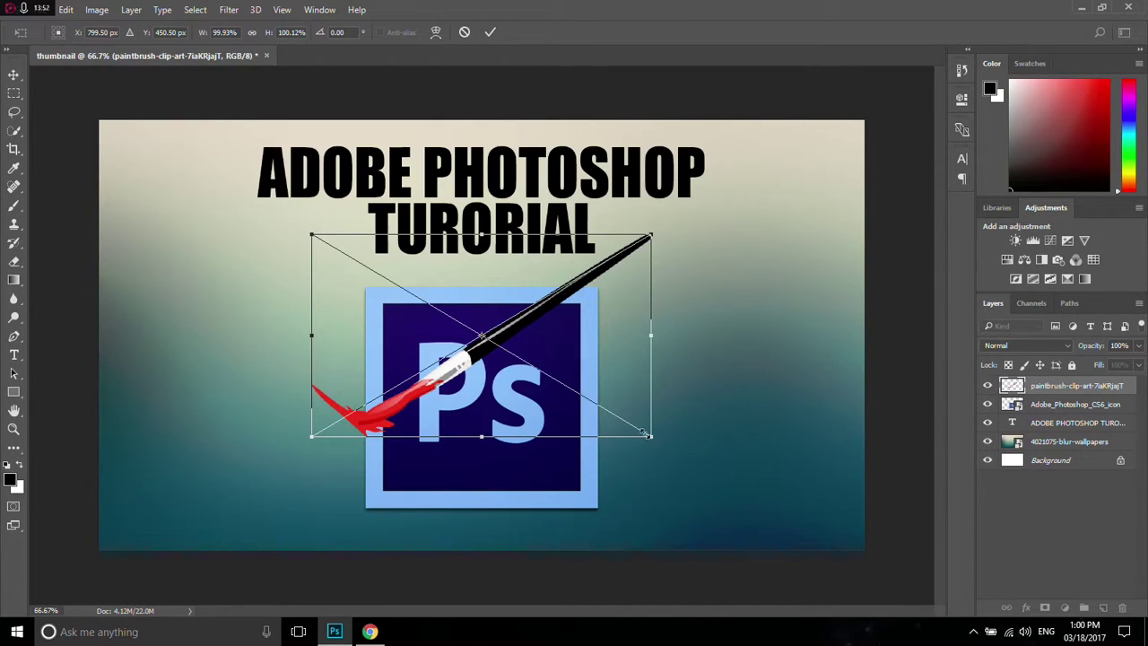
mouse_move(654, 438)
mouse_down()
mouse_move(607, 412)
mouse_move(499, 395)
mouse_move(433, 357)
mouse_move(451, 316)
mouse_move(372, 312)
mouse_move(559, 398)
mouse_move(623, 400)
mouse_up()
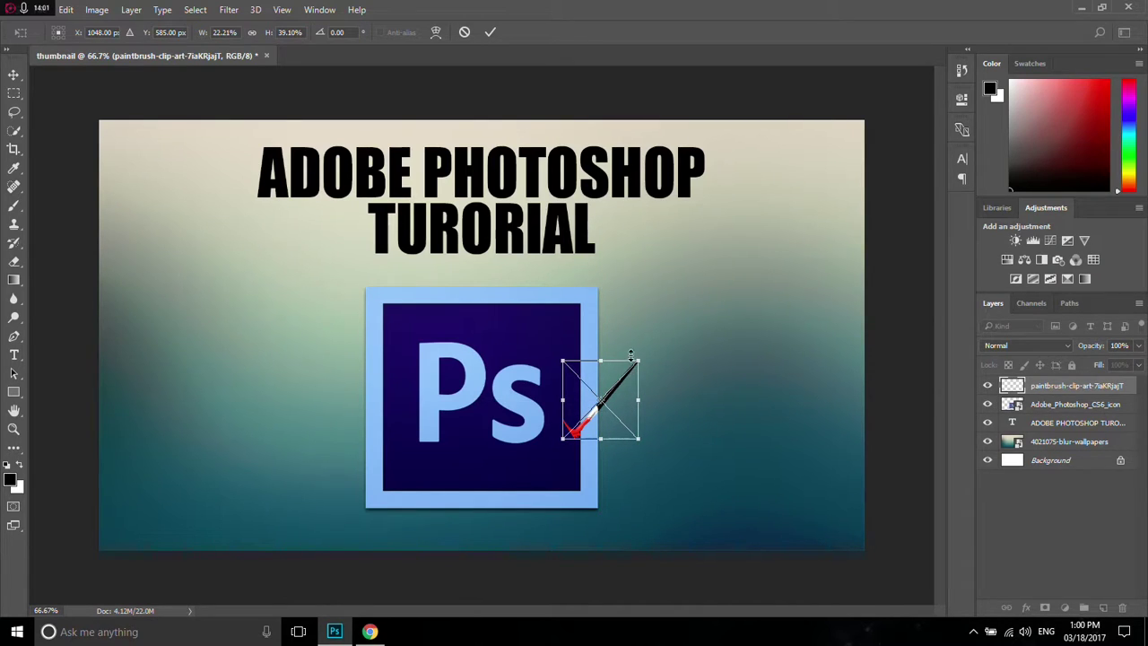
drag(567, 360, 481, 266)
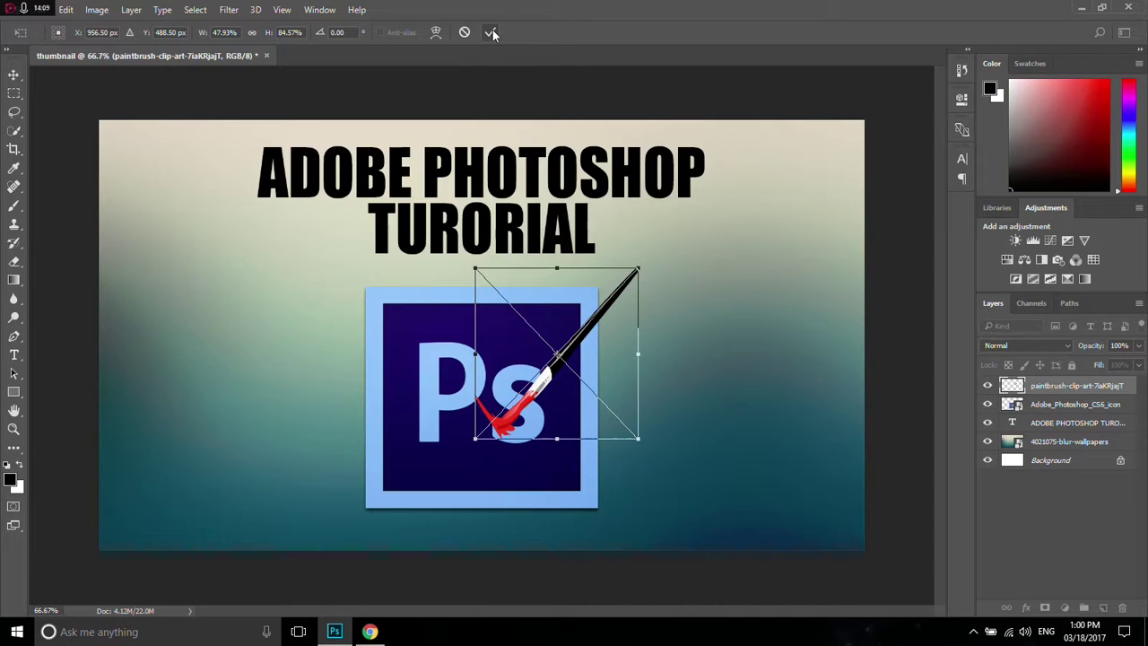
click(491, 32)
key(t)
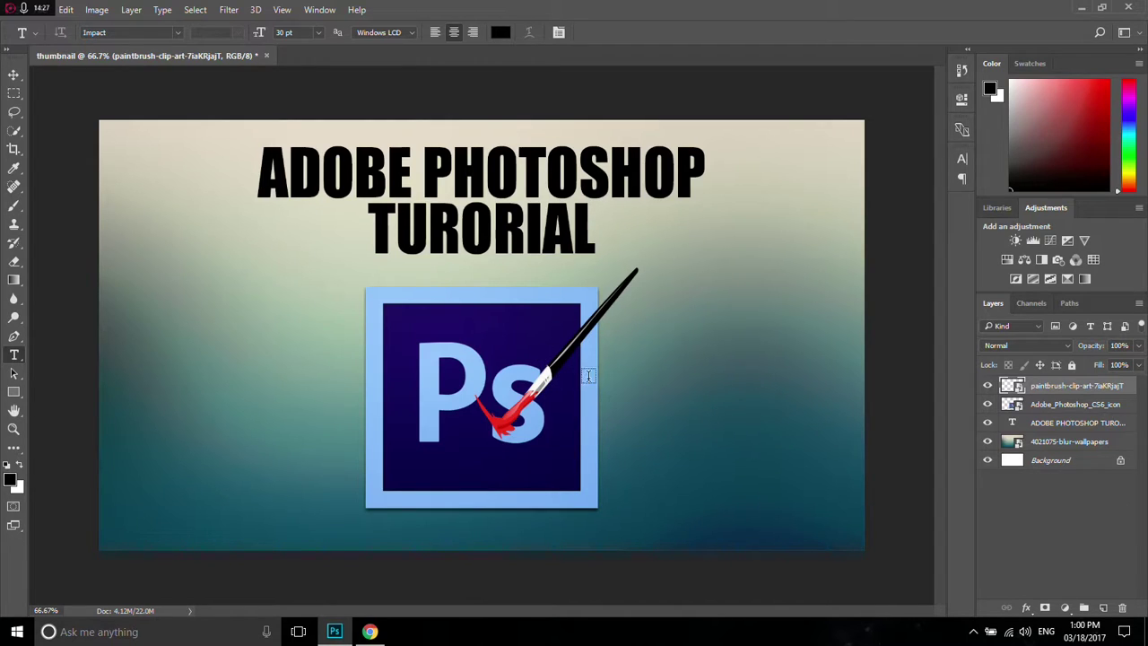
Move the Adobe_Photoshop_CS6_icon layer above the paintbrush layer, and return the paintbrush layer to the top of the stack
click(1053, 405)
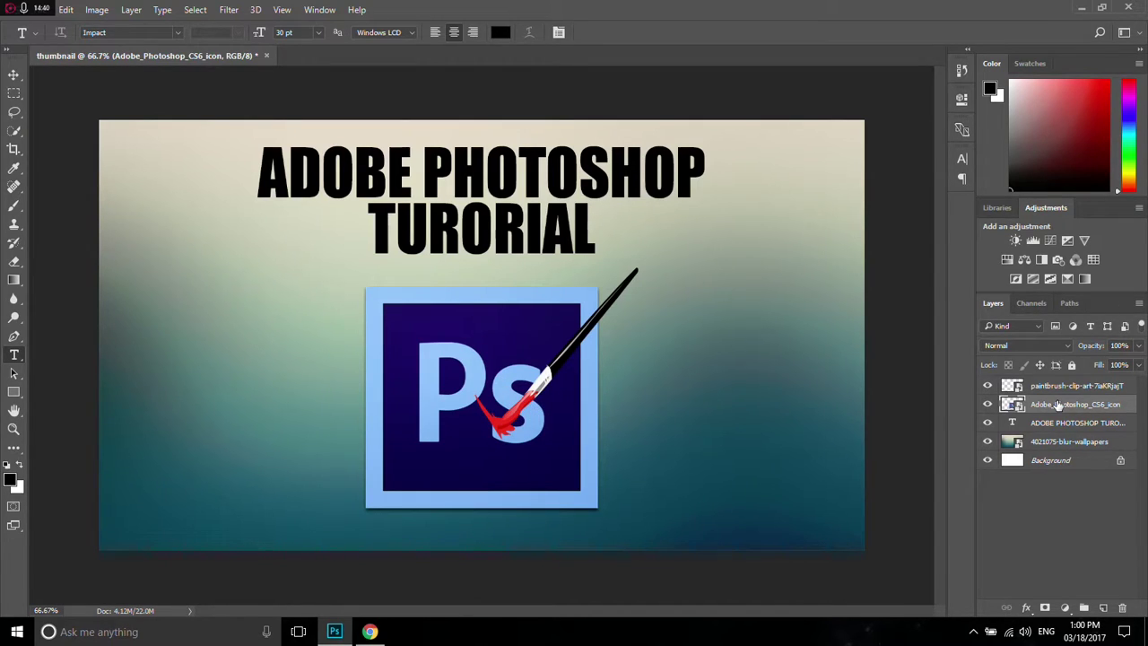
mouse_move(1060, 409)
mouse_down()
mouse_move(1061, 385)
mouse_move(1047, 411)
mouse_up()
drag(1054, 409, 1056, 387)
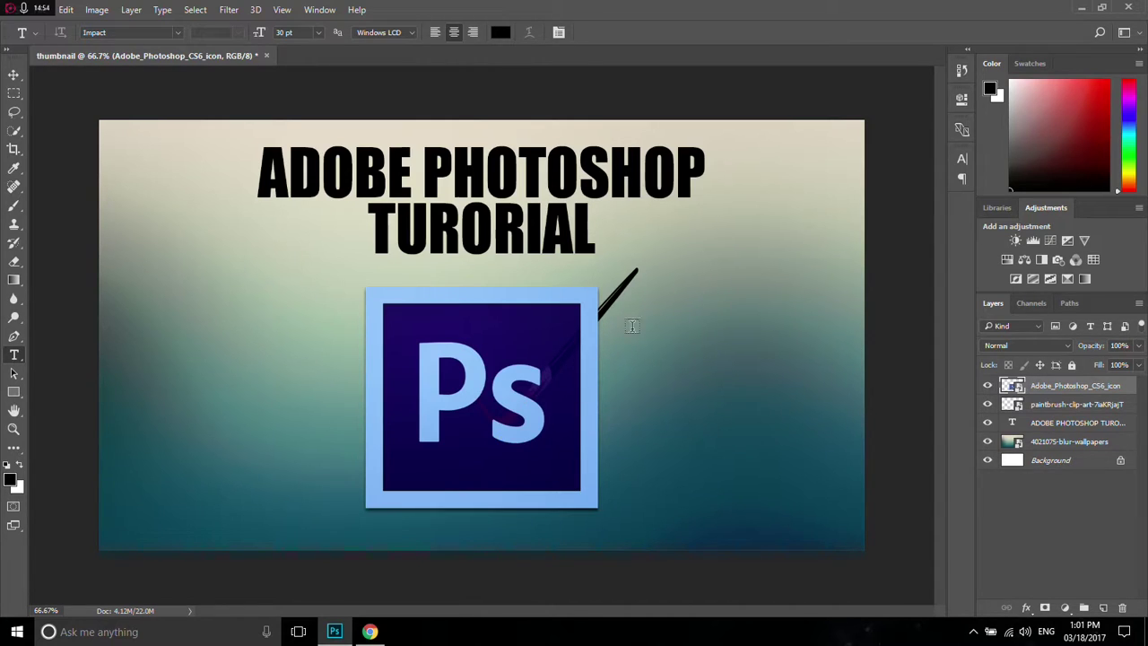
drag(1046, 405, 1056, 384)
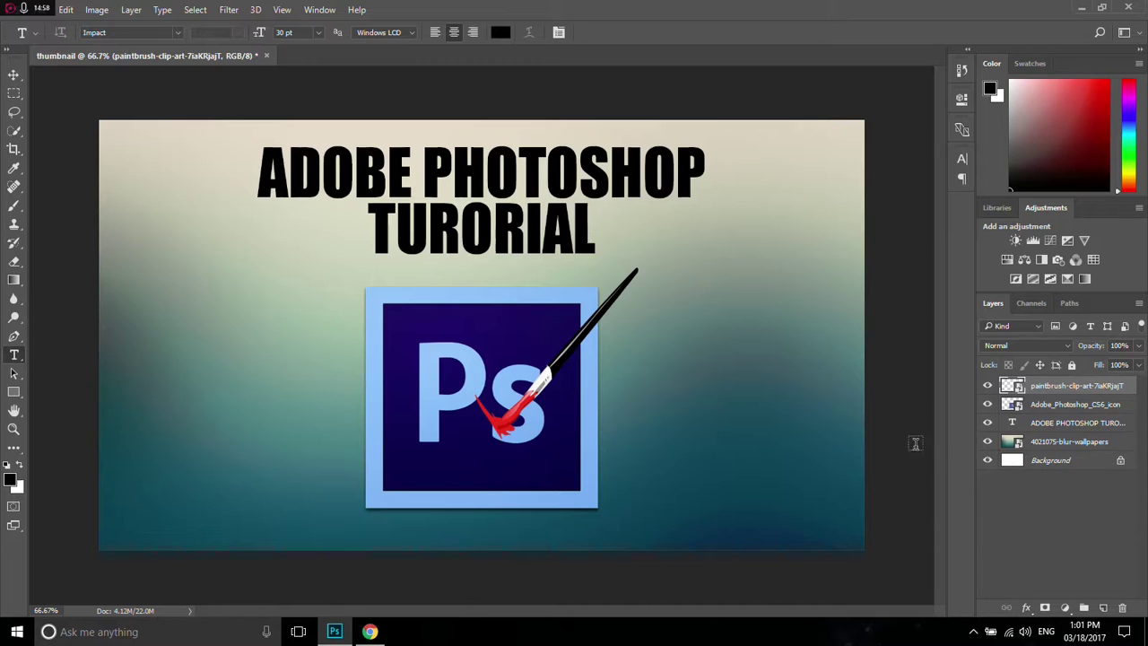
Move the 4021075-blur-wallpapers layer to the top of the stack and back to just above the Background layer
click(1059, 460)
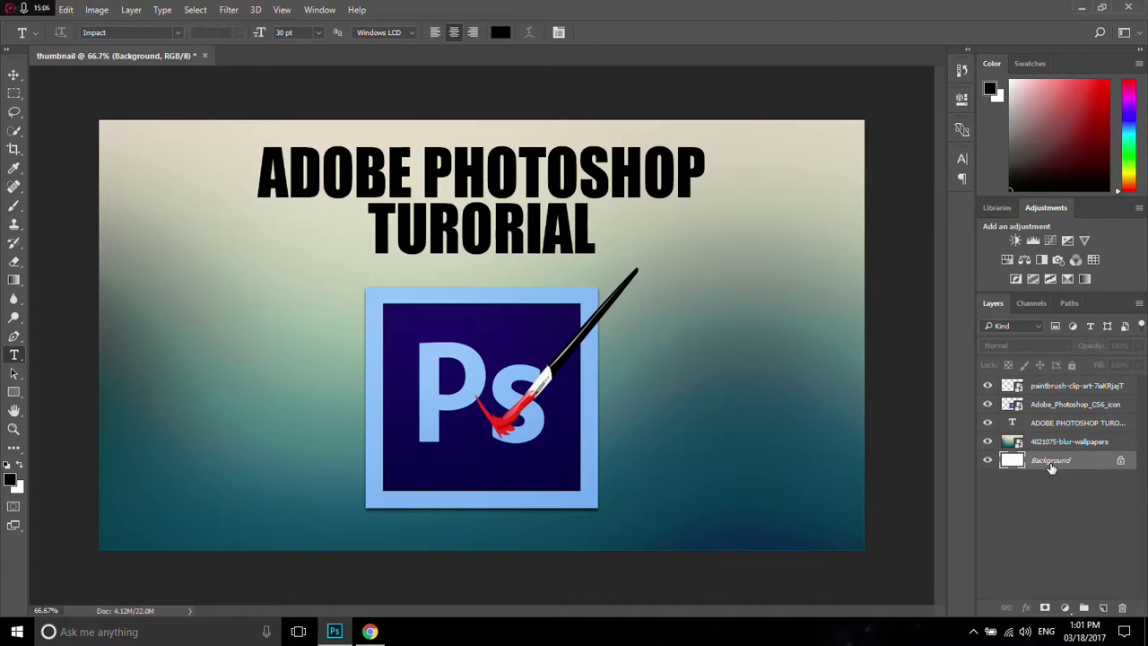
drag(1051, 445, 1043, 390)
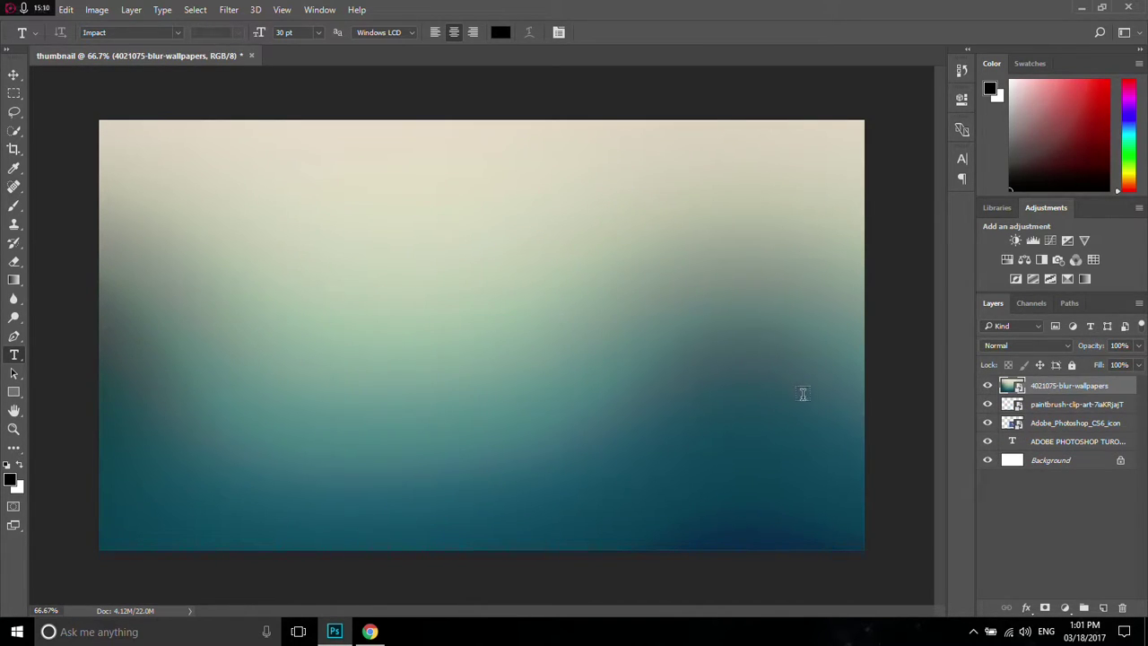
drag(1051, 386, 1058, 445)
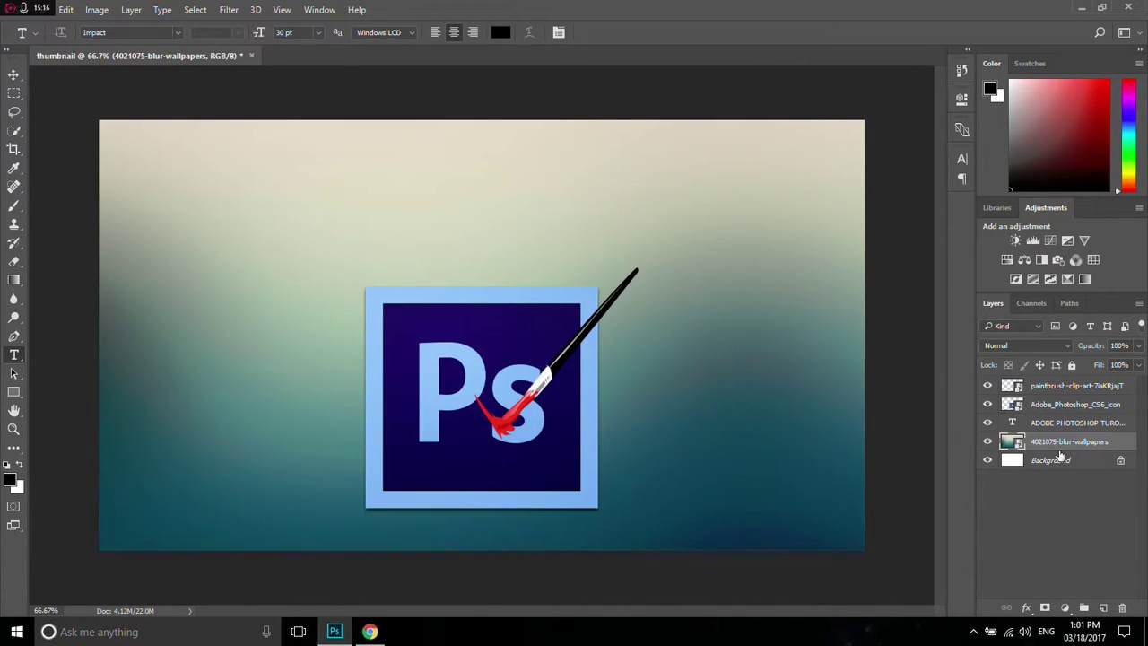
Delete the paintbrush-clip-art-7iaKRjajT layer, keeping the Photoshop logo layer
click(1069, 387)
key(Delete)
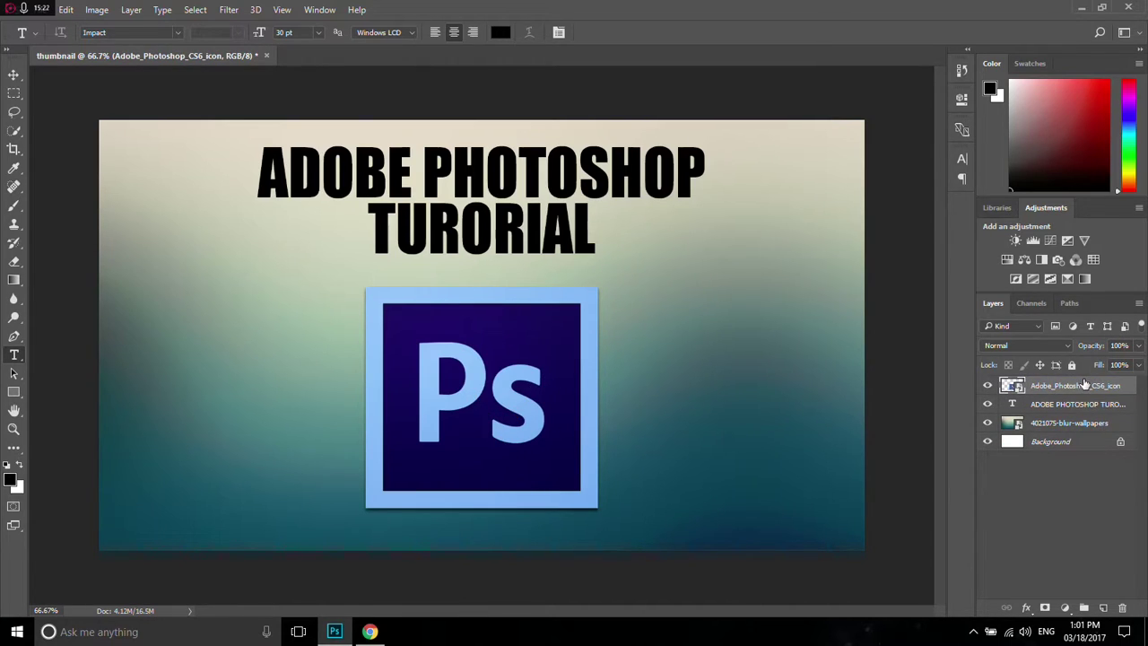
right_click(1074, 387)
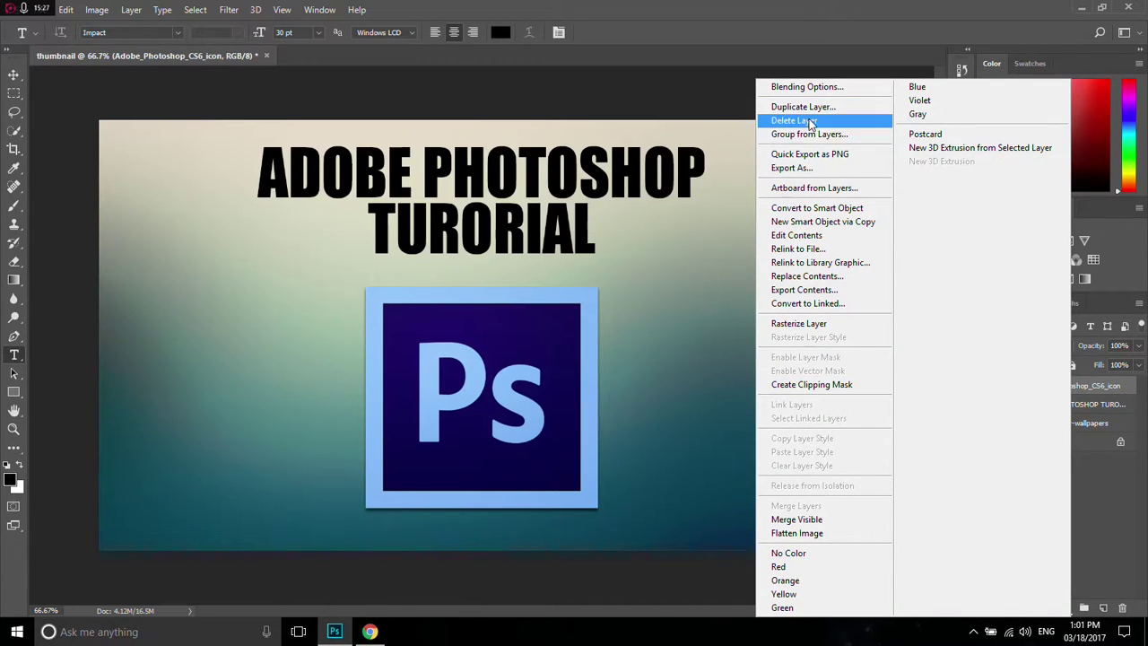
click(696, 317)
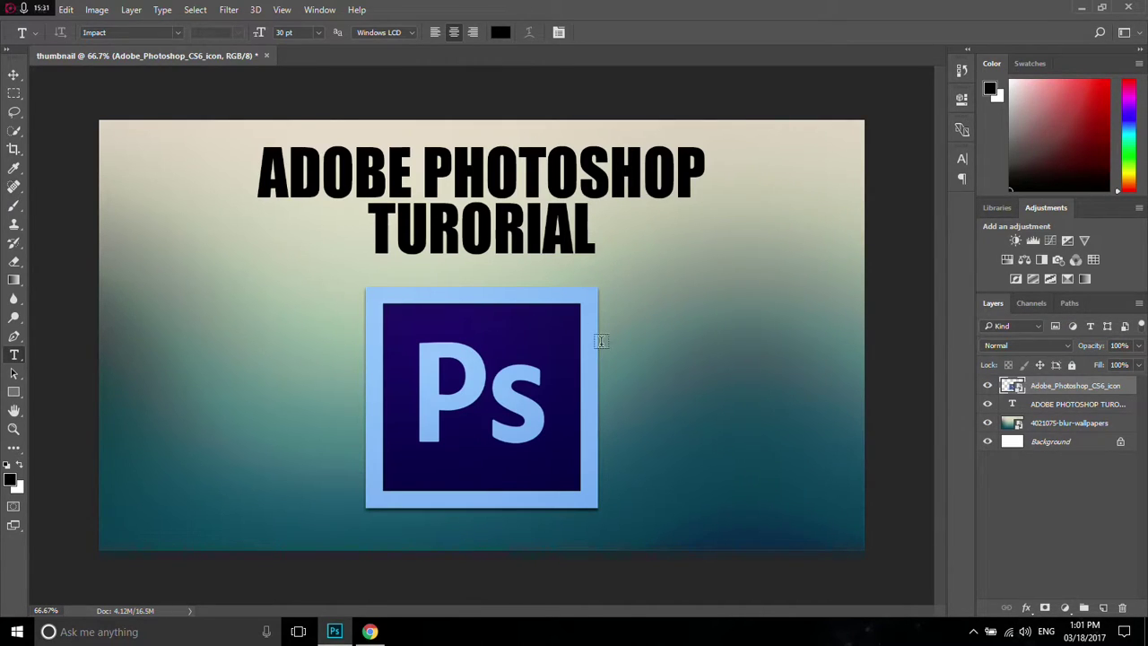
Switch to Chrome and search Google Images for "adobe logo png"
click(369, 632)
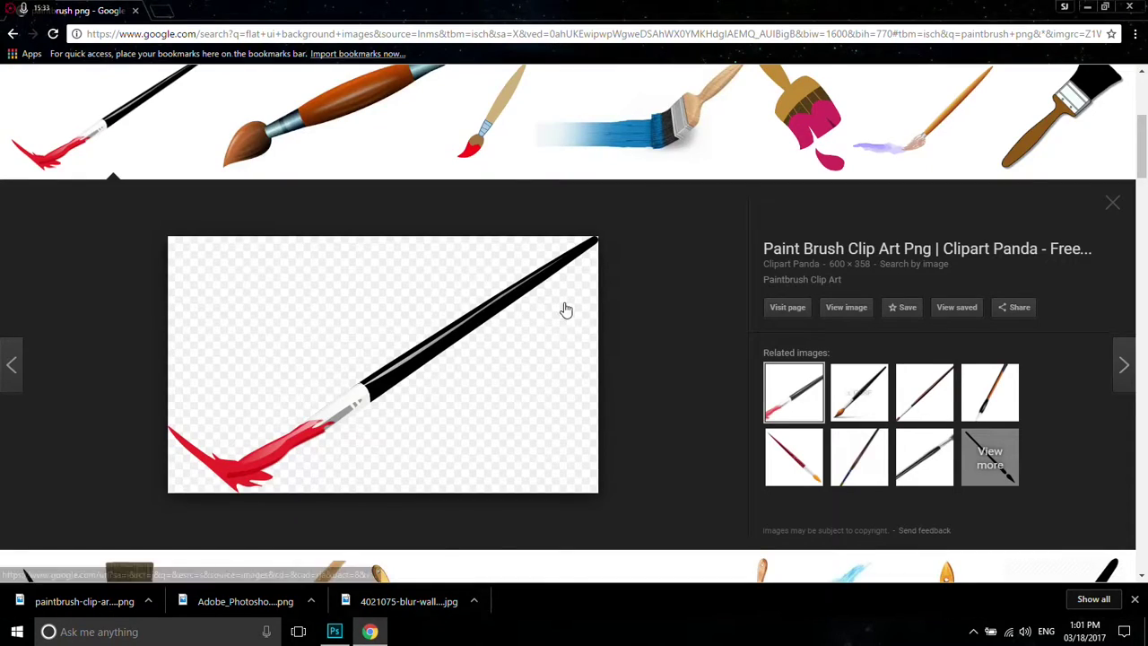
scroll(566, 309, up, 4)
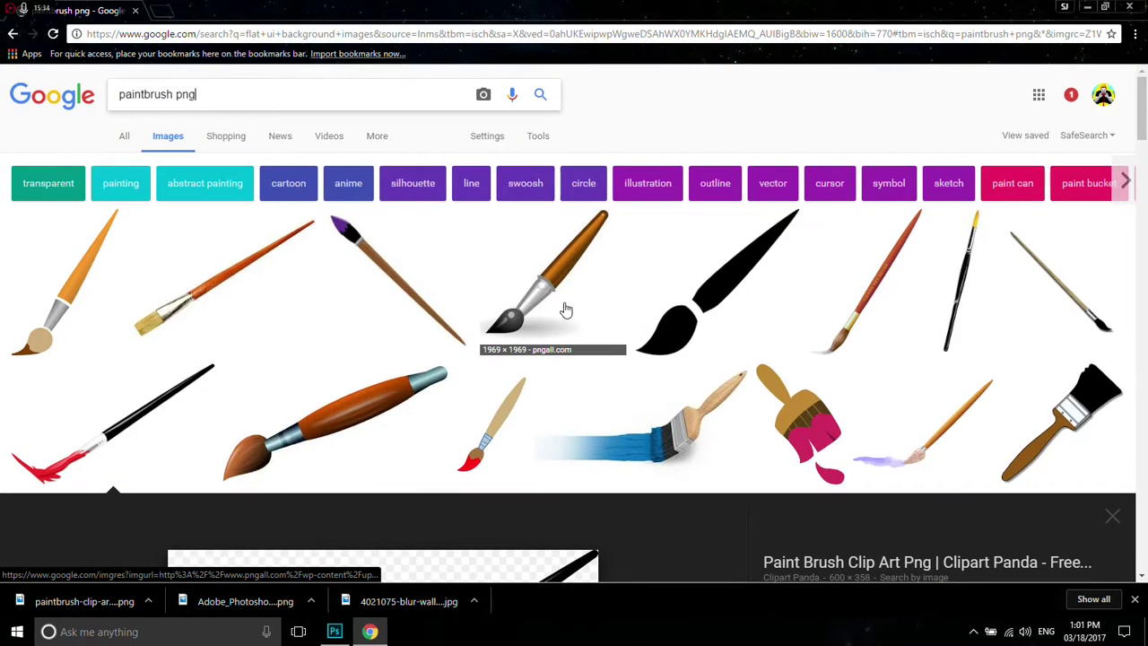
triple_click(305, 105)
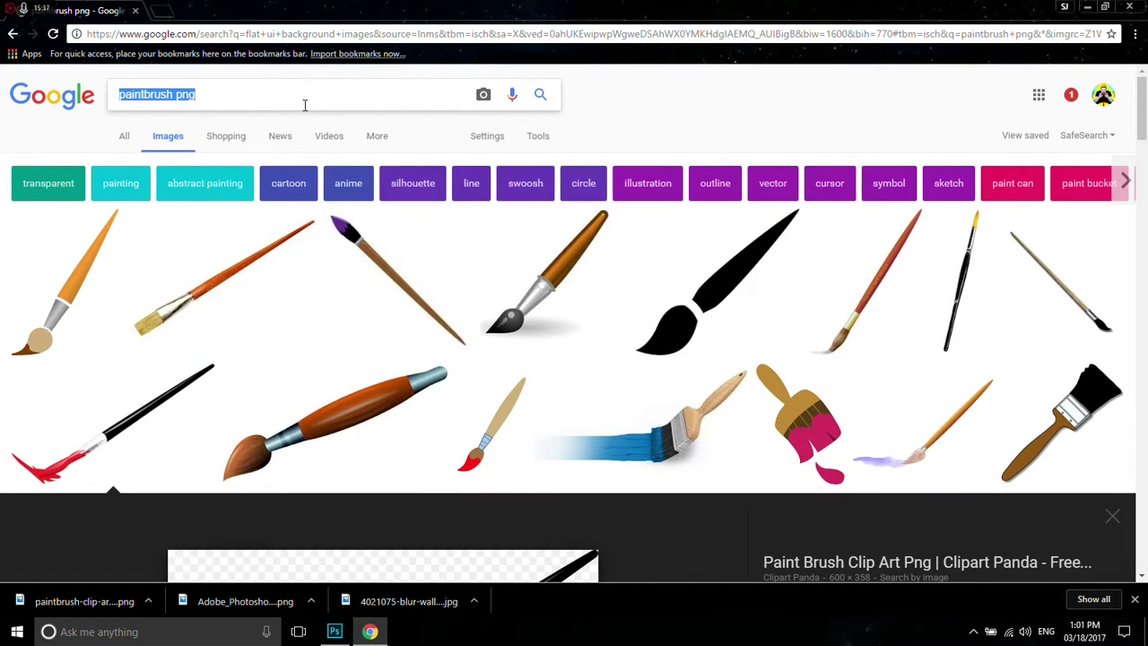
text(adobe)
key(Down)
key(Down)
key(Return)
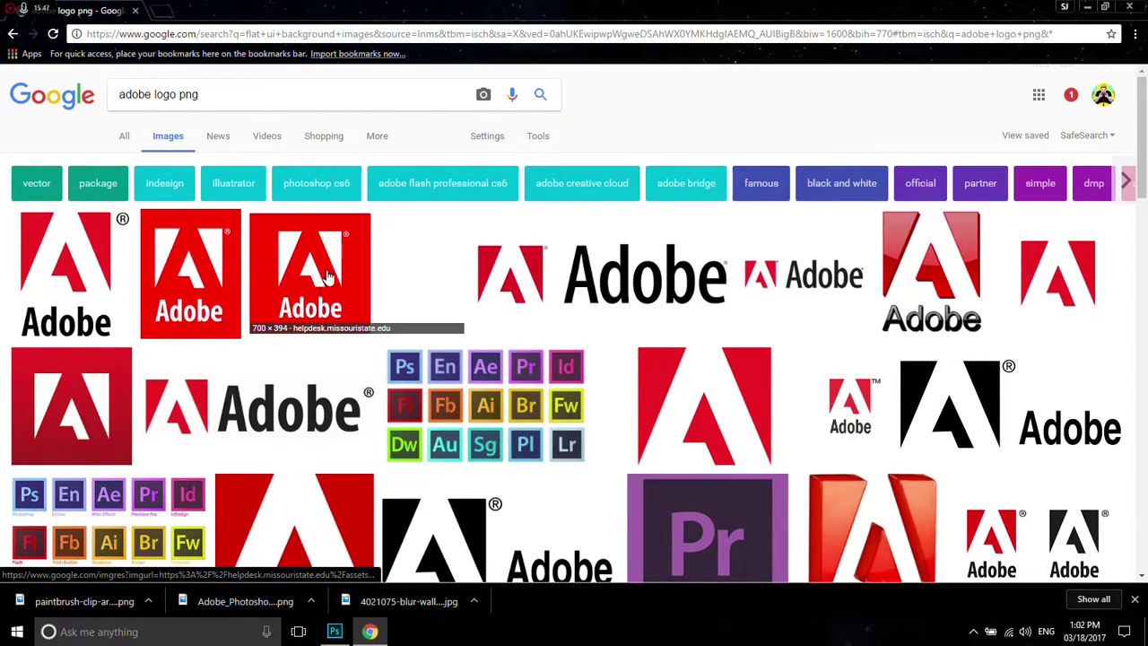
Browse the image results and save the red Adobe logo from the Missouri State help desk page as Adobe-logo.png in Pictures
scroll(329, 279, down, 3)
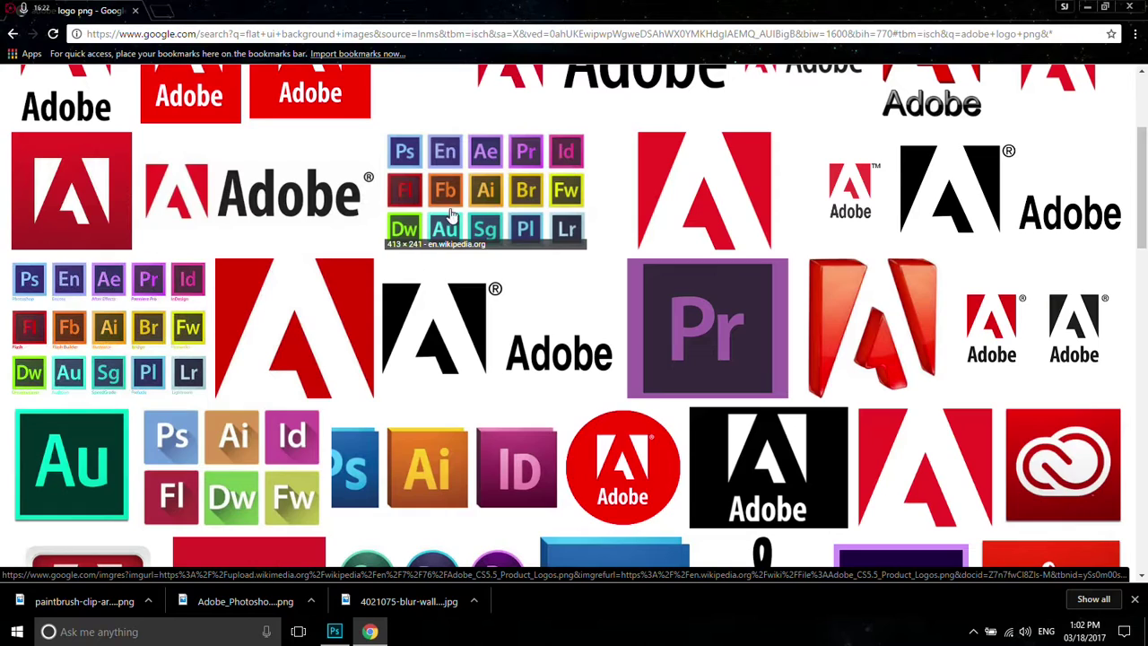
scroll(321, 296, down, 4)
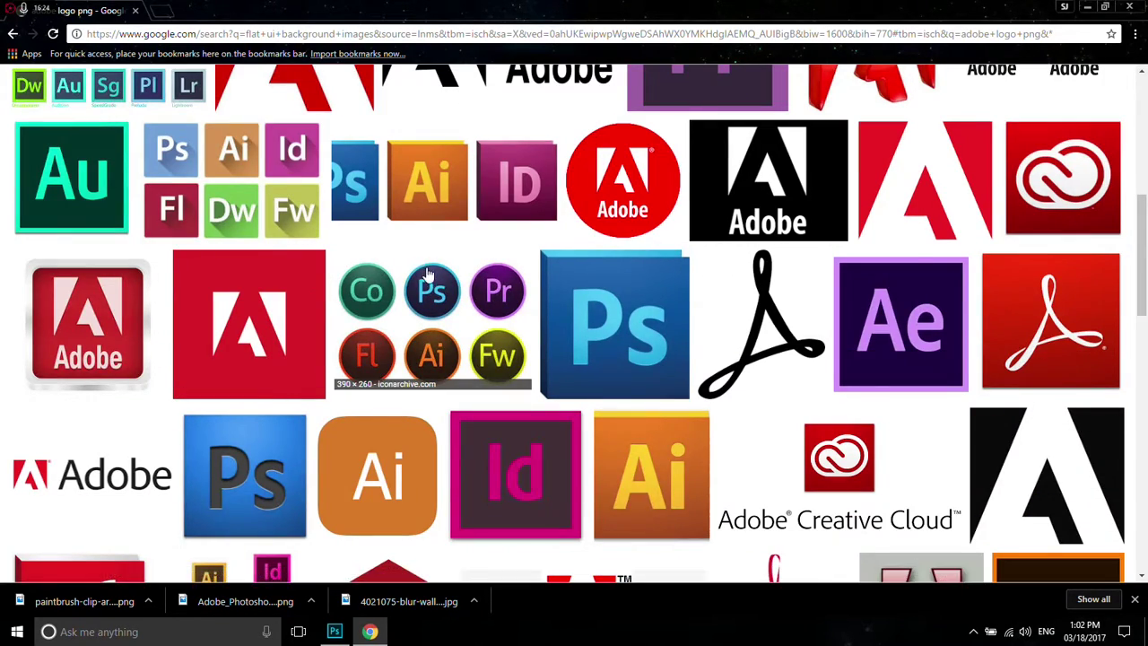
scroll(429, 274, up, 6)
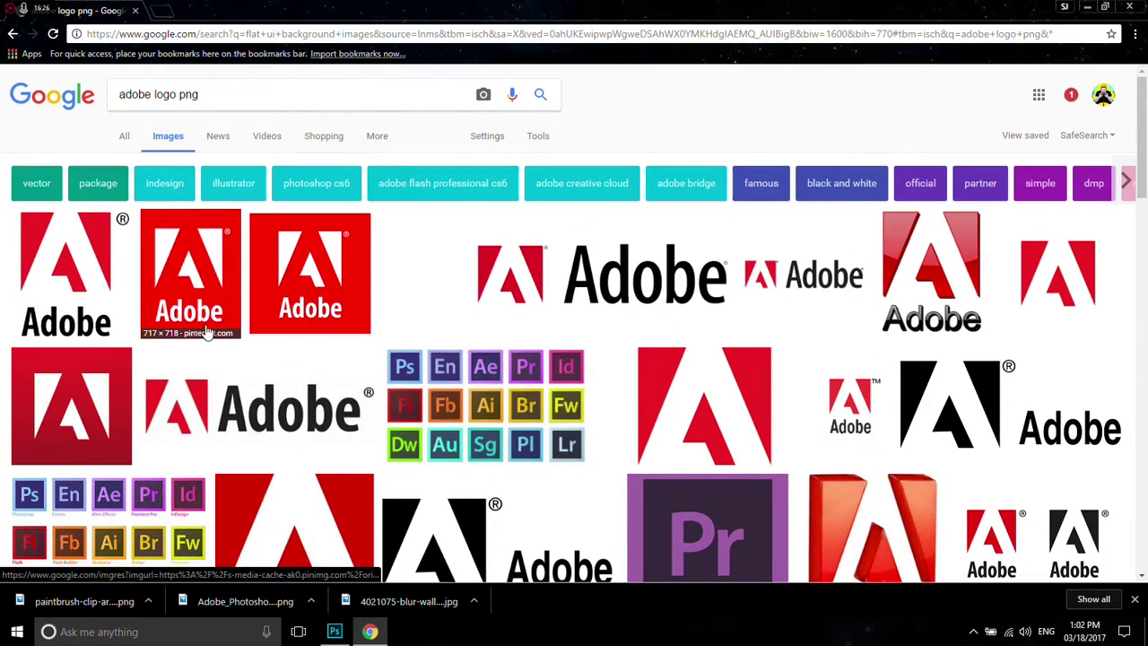
click(314, 304)
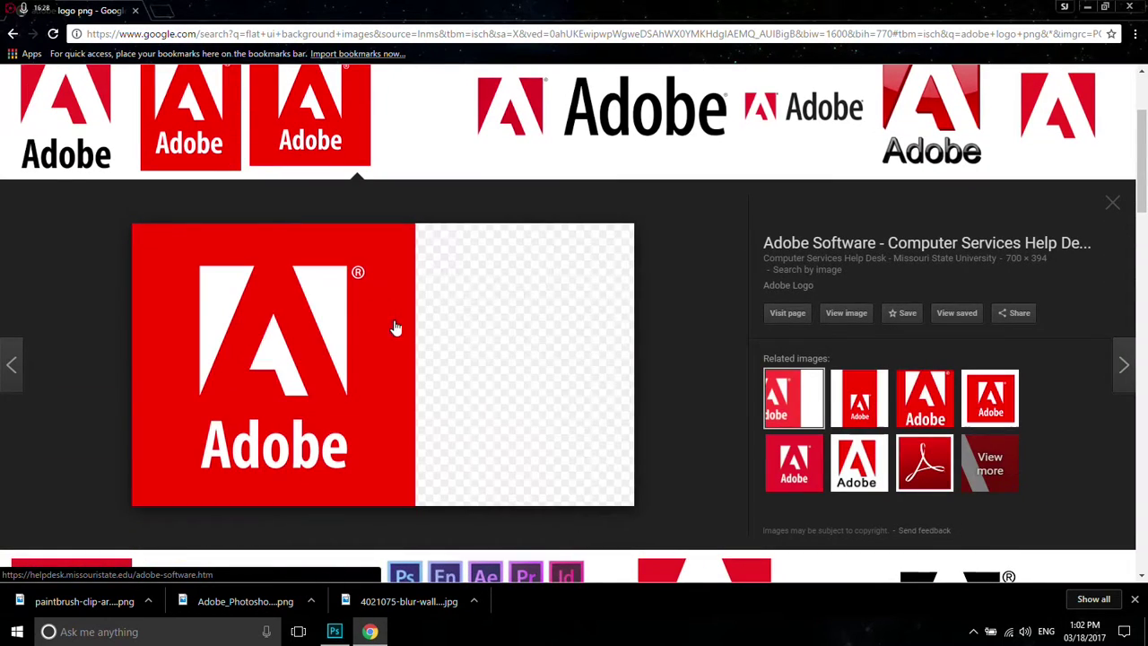
right_click(358, 372)
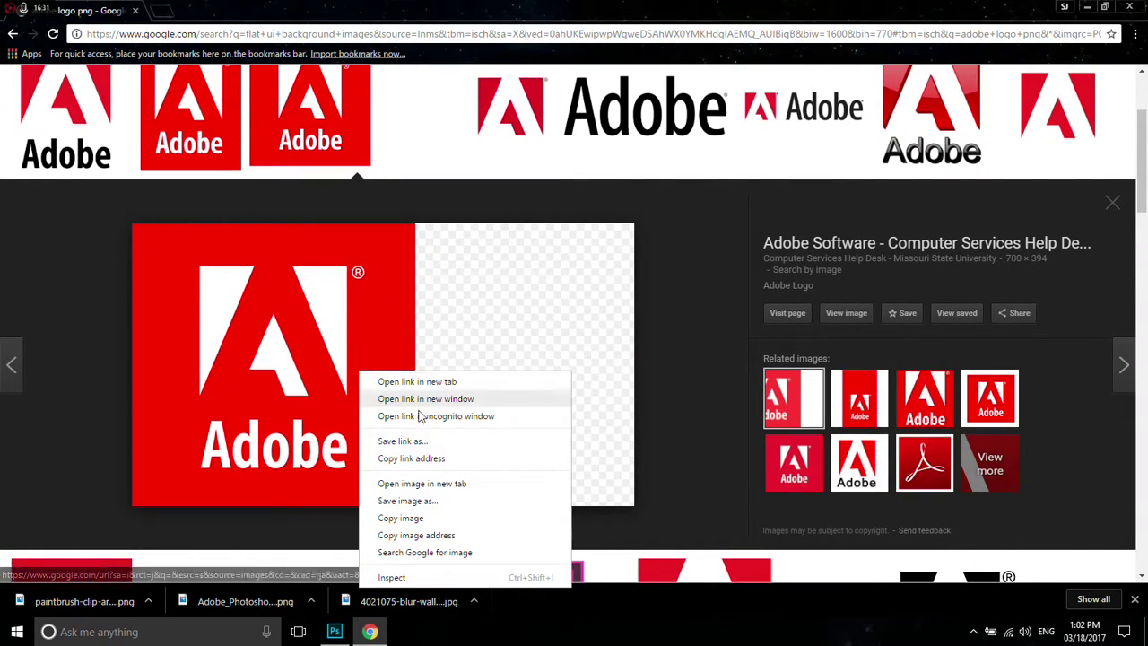
click(416, 506)
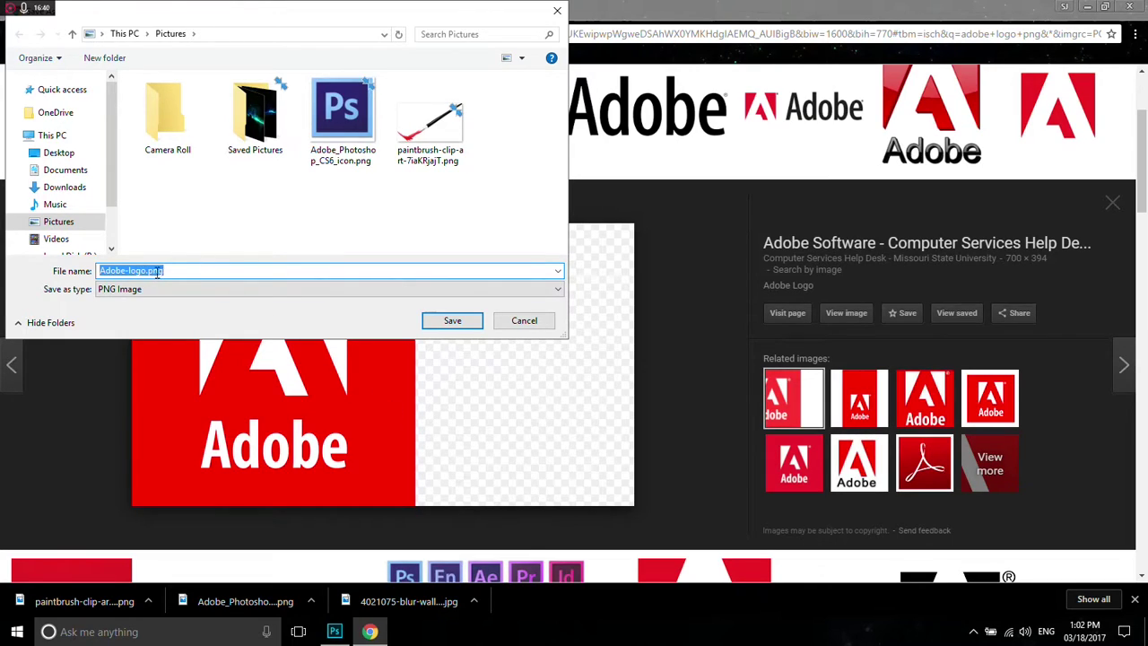
click(148, 271)
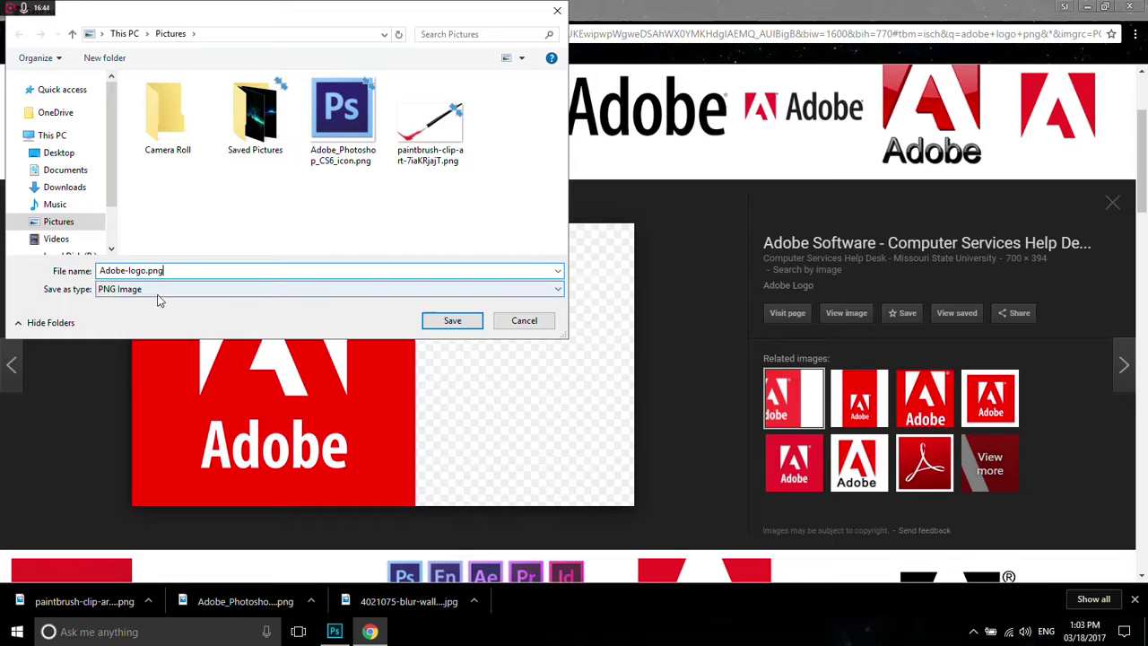
click(456, 321)
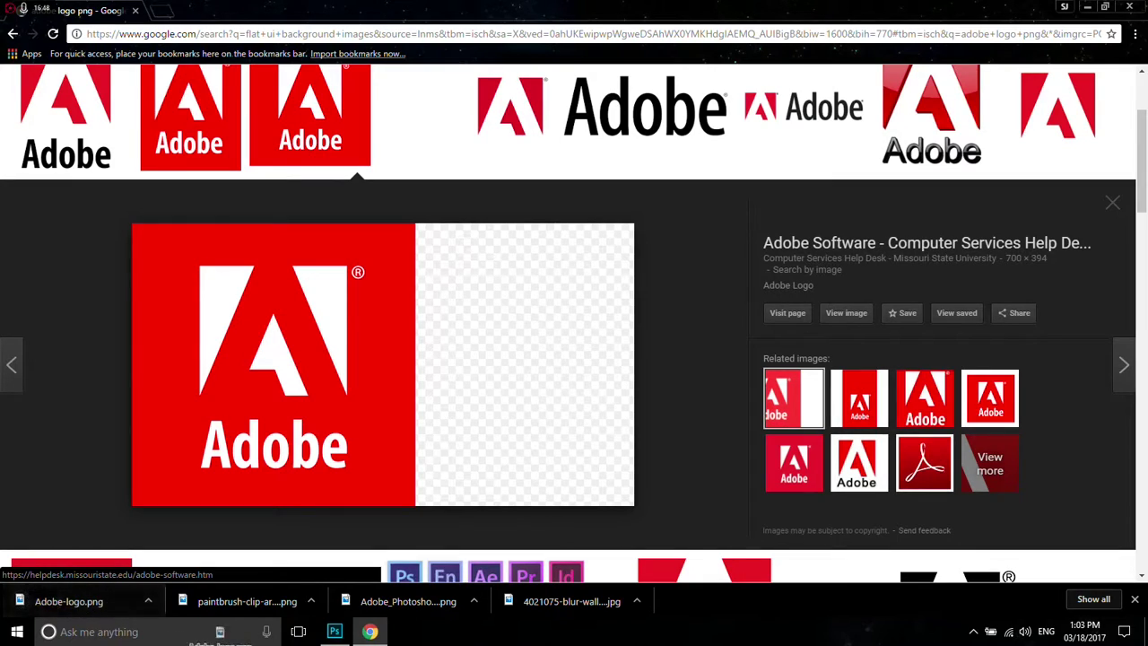
Switch to Photoshop, place Adobe-logo.png in the thumbnail, shrink it to about 13.75% by 14.80%, and position it over the Photoshop logo's left side
click(337, 633)
drag(339, 636, 585, 378)
drag(859, 546, 290, 234)
drag(251, 182, 406, 347)
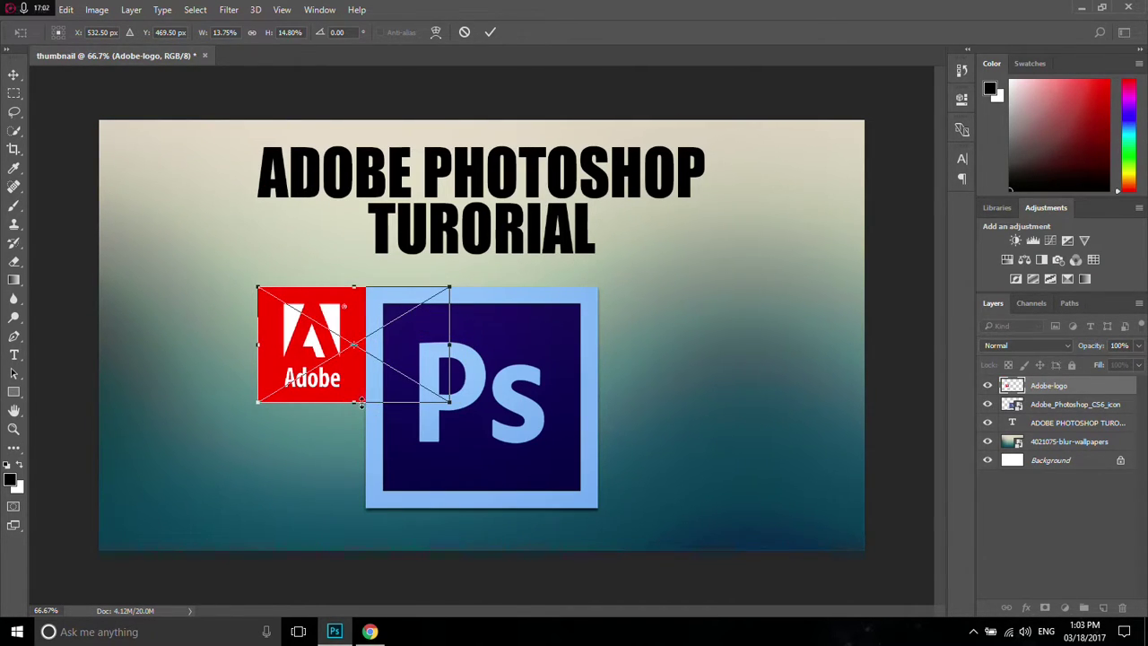
Stretch the Adobe logo to about 30.14% width and 28.87% height, and position it against the Photoshop logo's left edge
drag(351, 414, 357, 513)
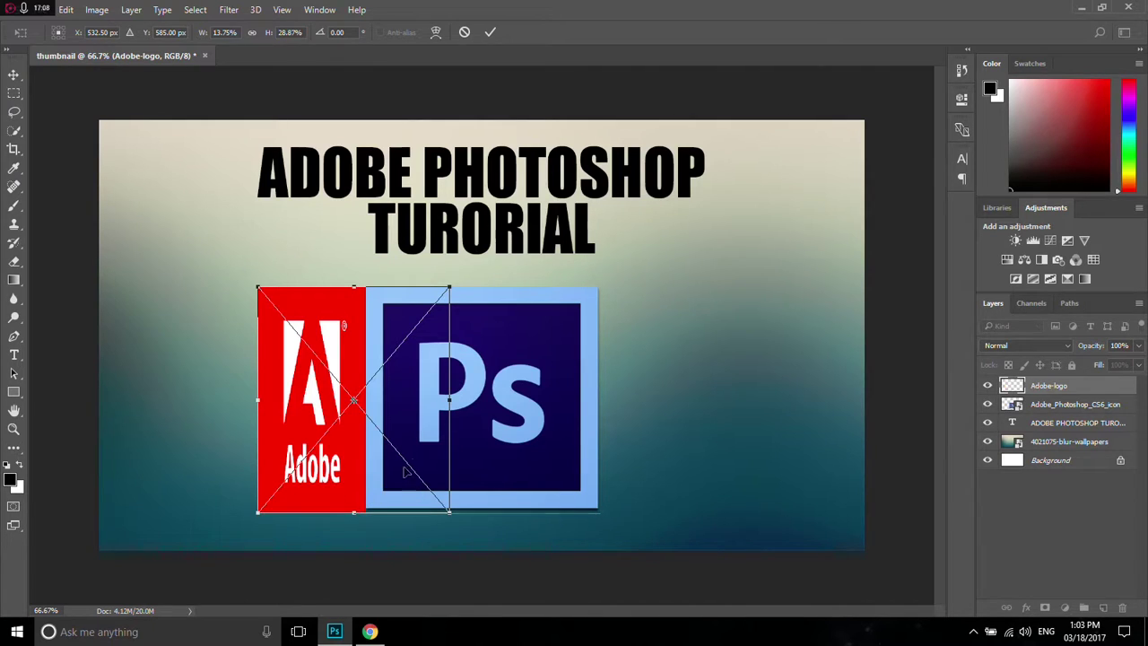
drag(455, 398, 662, 394)
drag(593, 374, 683, 290)
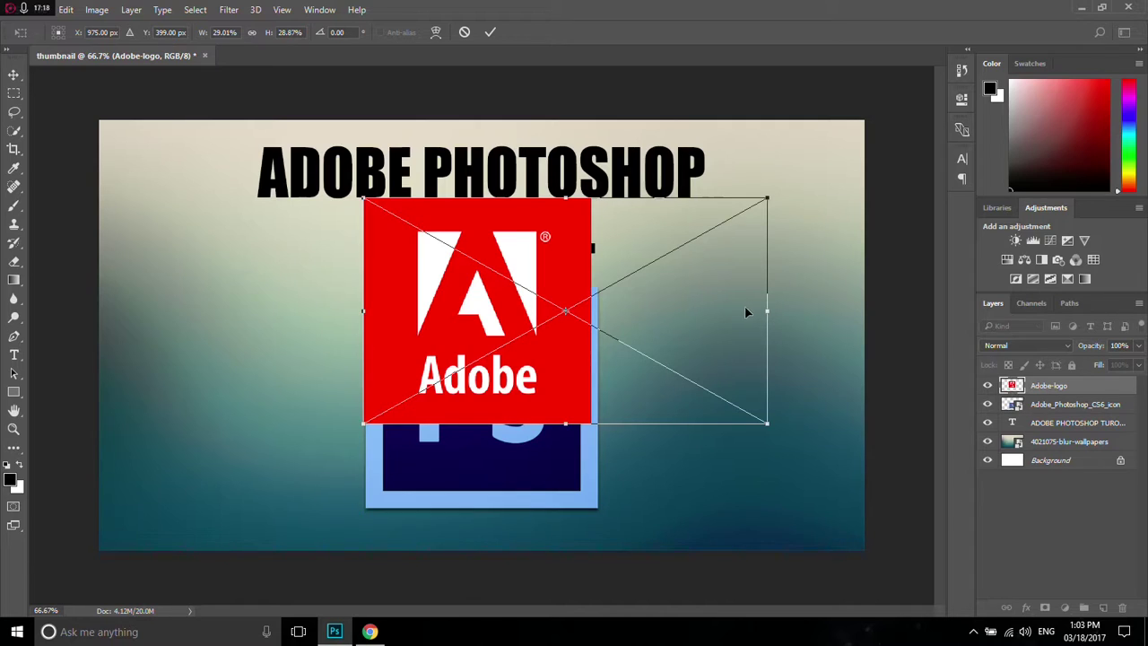
drag(773, 311, 786, 310)
drag(695, 309, 487, 394)
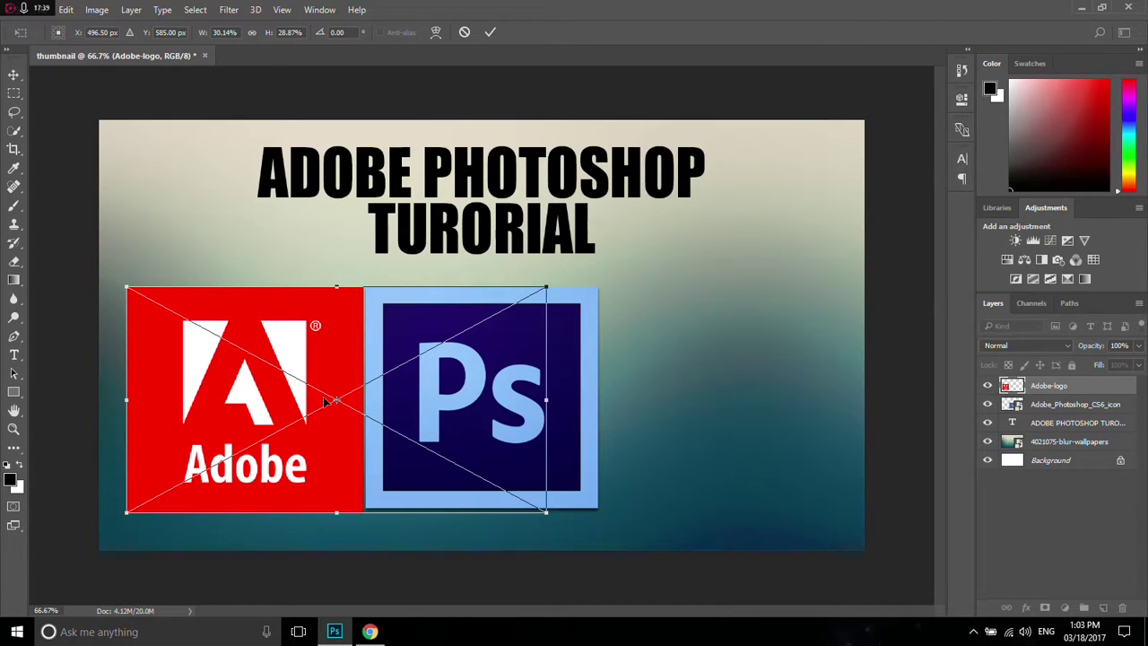
Move the transform's reference point toward the Adobe logo's right edge, narrow the logo to about 30.10%, and nudge it against the Photoshop logo
drag(337, 403, 370, 411)
drag(517, 414, 546, 403)
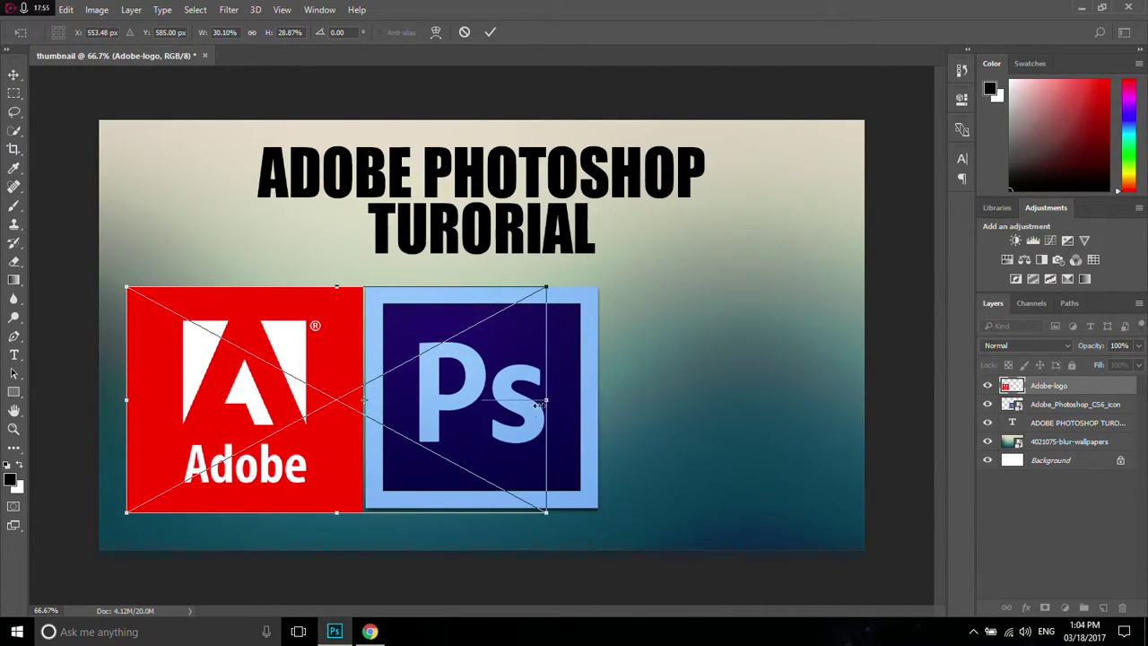
mouse_move(499, 363)
mouse_down()
mouse_move(488, 445)
mouse_move(502, 437)
mouse_move(501, 364)
mouse_up()
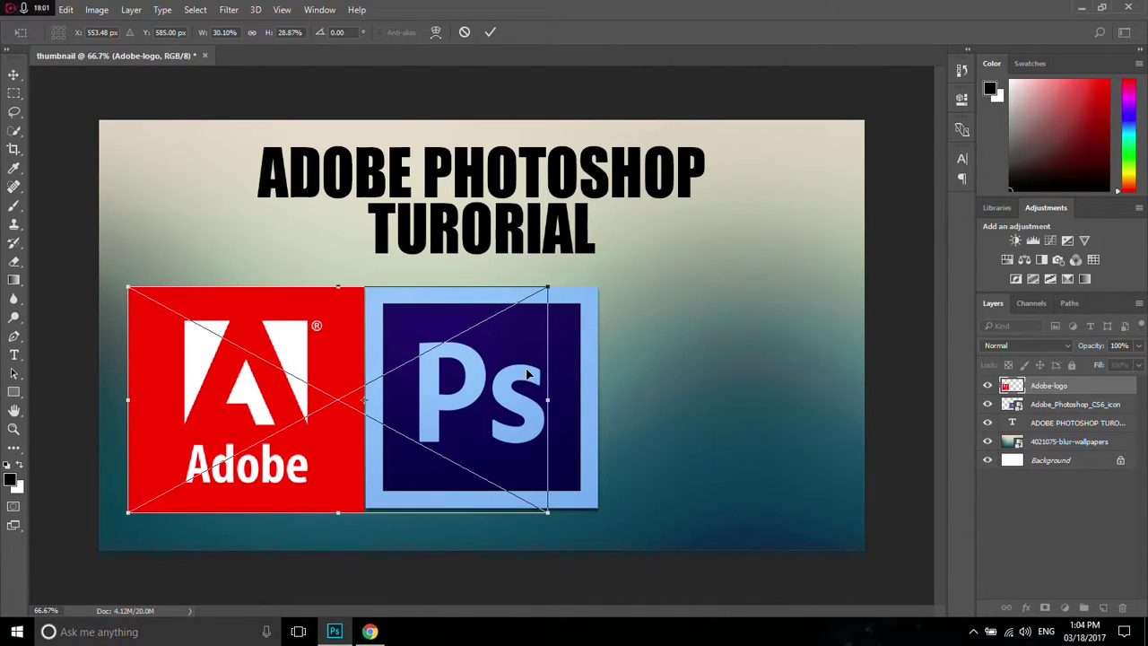
Reduce the Adobe logo's height to about 28.20%, aligning its lower edge with the Photoshop logo's, and commit the transform
drag(341, 512, 344, 506)
scroll(331, 492, up, 5)
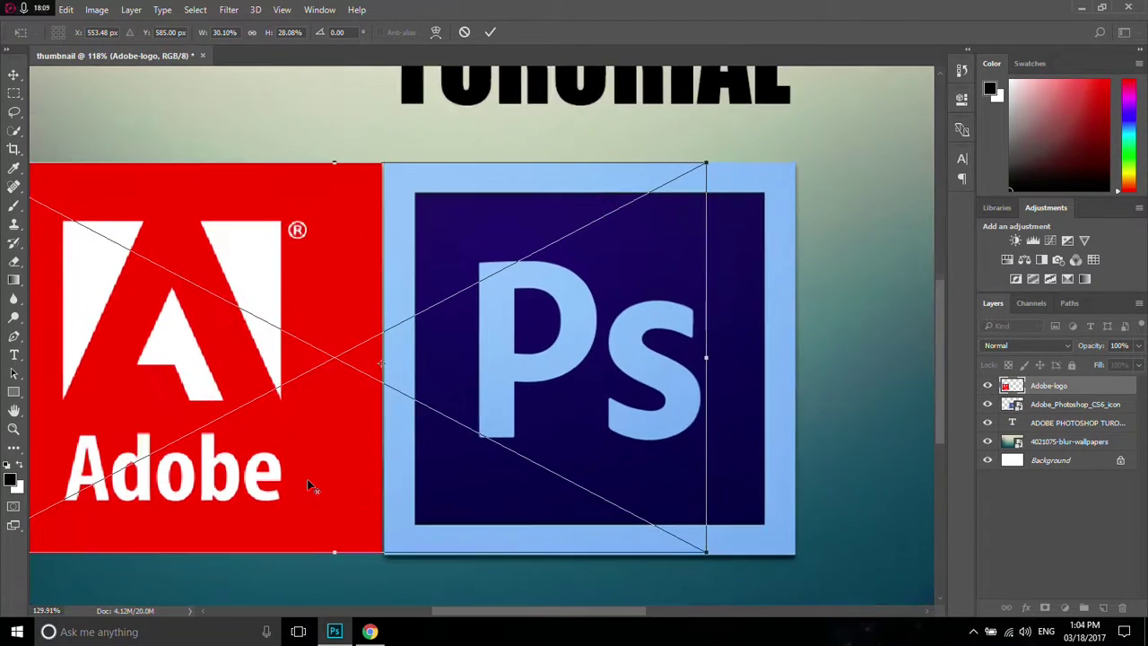
scroll(453, 447, down, 4)
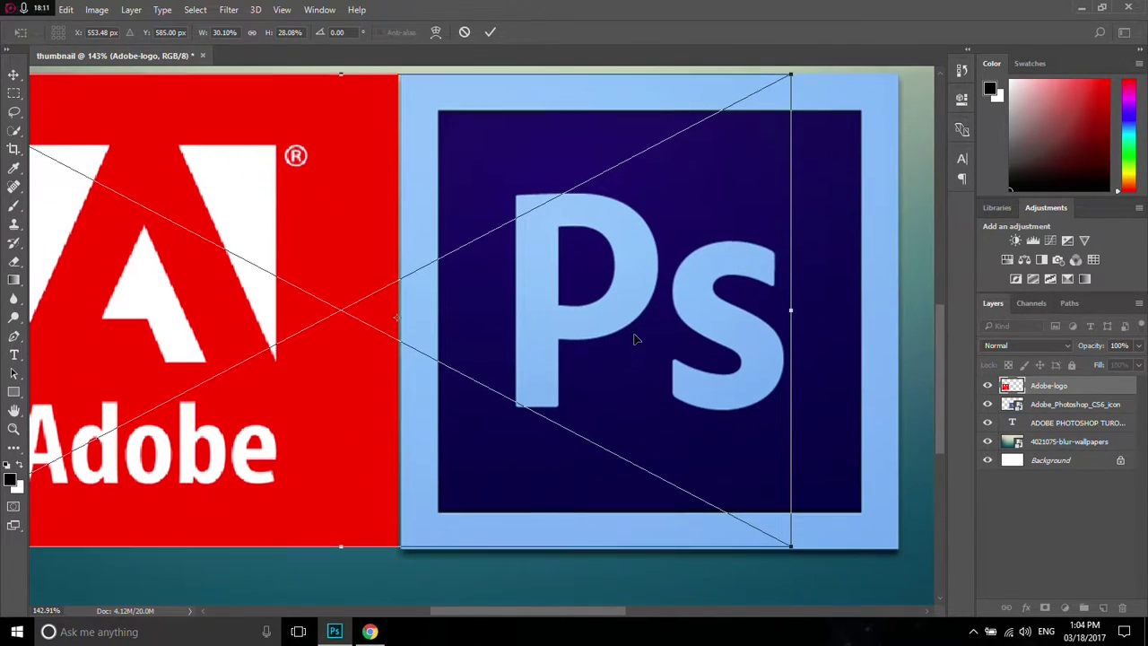
scroll(367, 461, up, 1)
scroll(367, 461, up, 3)
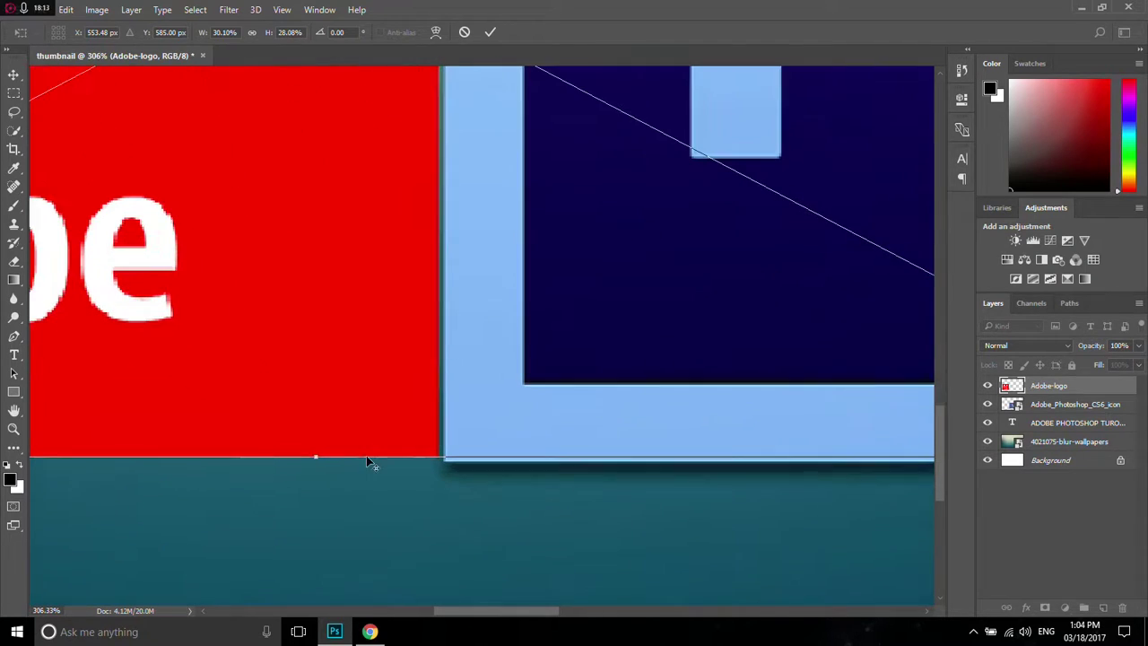
drag(316, 456, 316, 461)
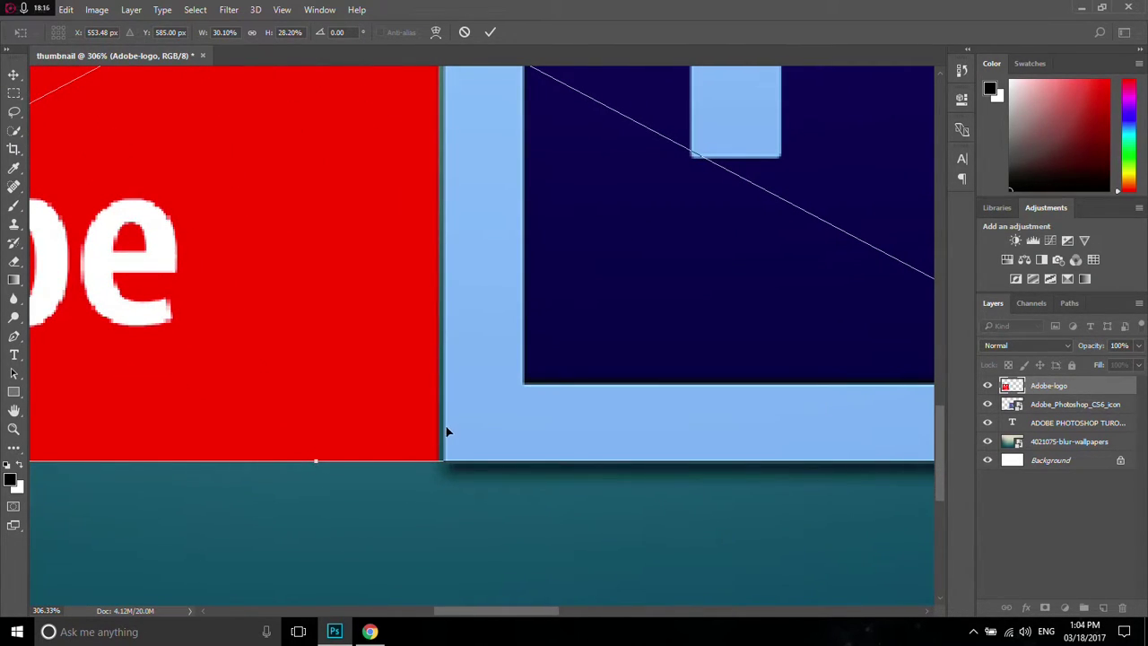
scroll(412, 377, down, 2)
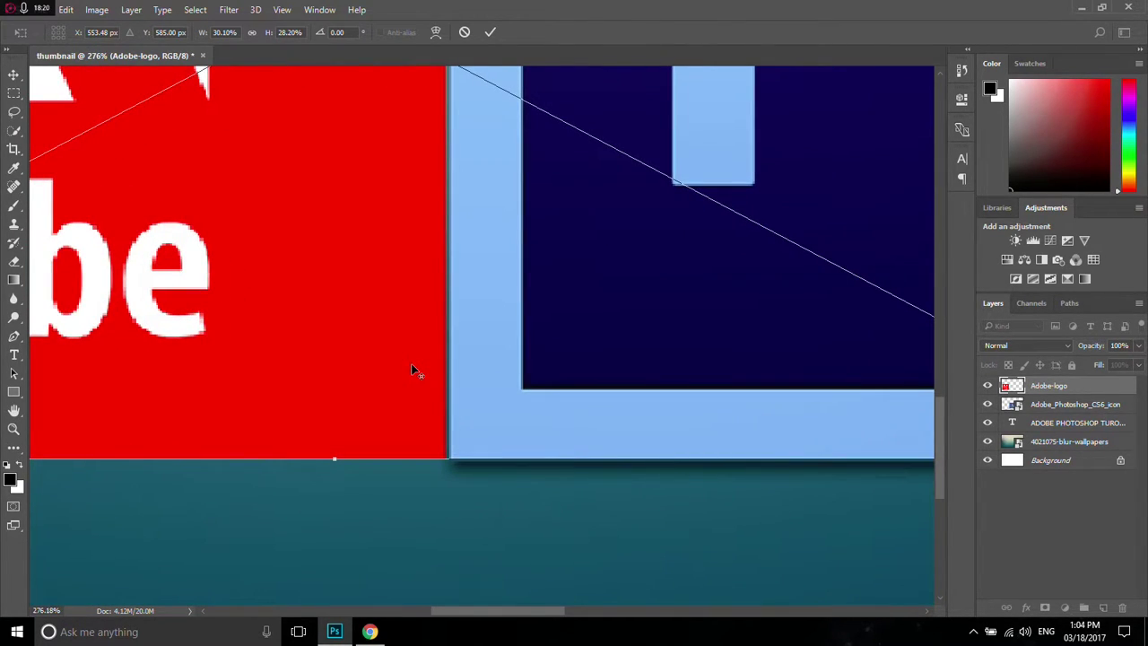
scroll(411, 364, up, 2)
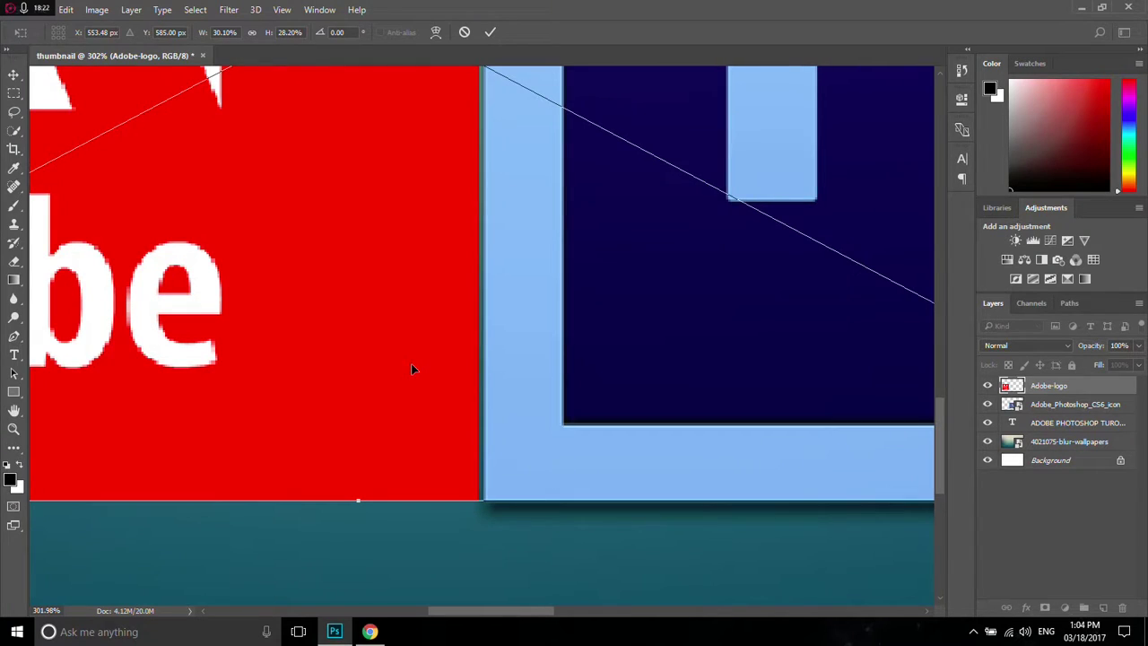
scroll(410, 363, down, 4)
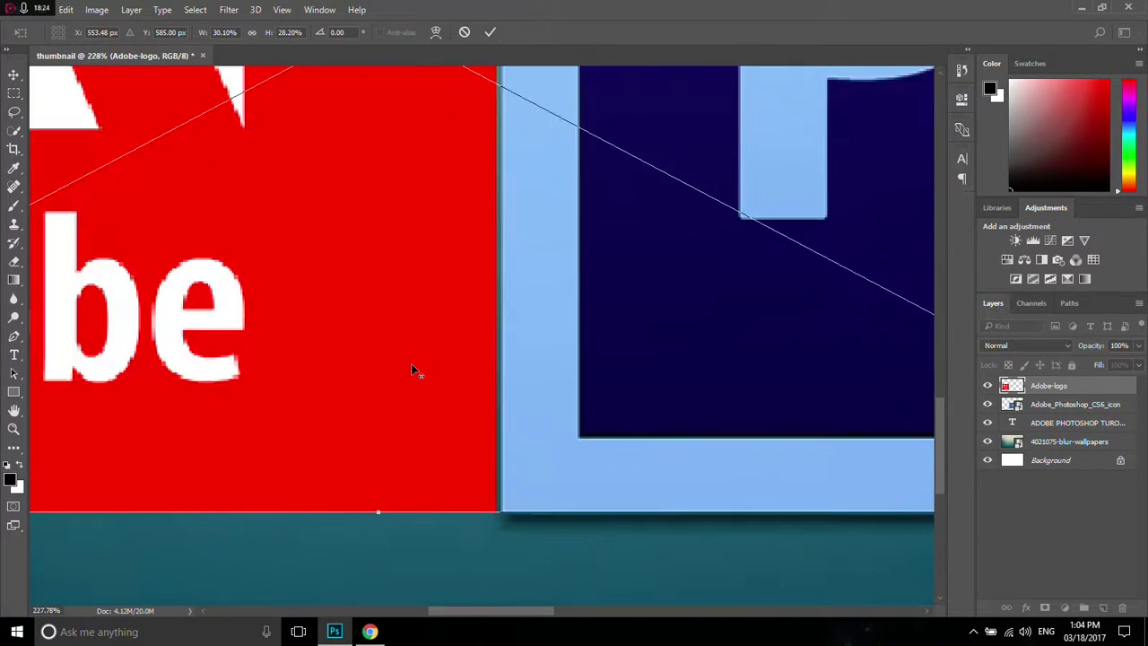
scroll(410, 363, up, 2)
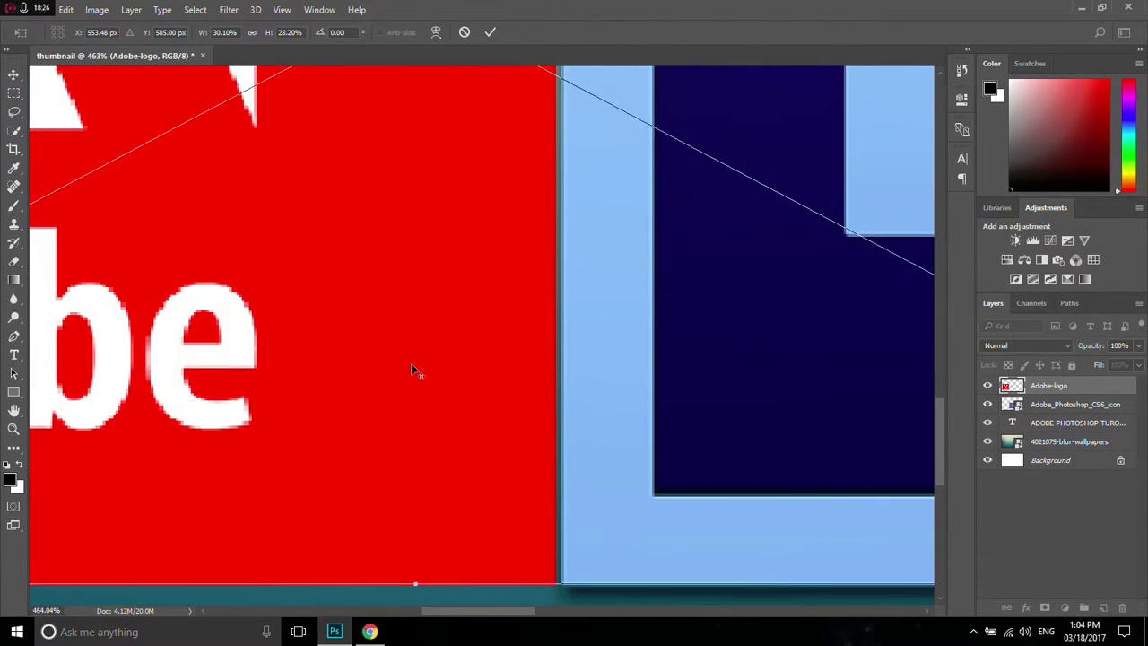
scroll(411, 363, down, 3)
scroll(411, 364, down, 5)
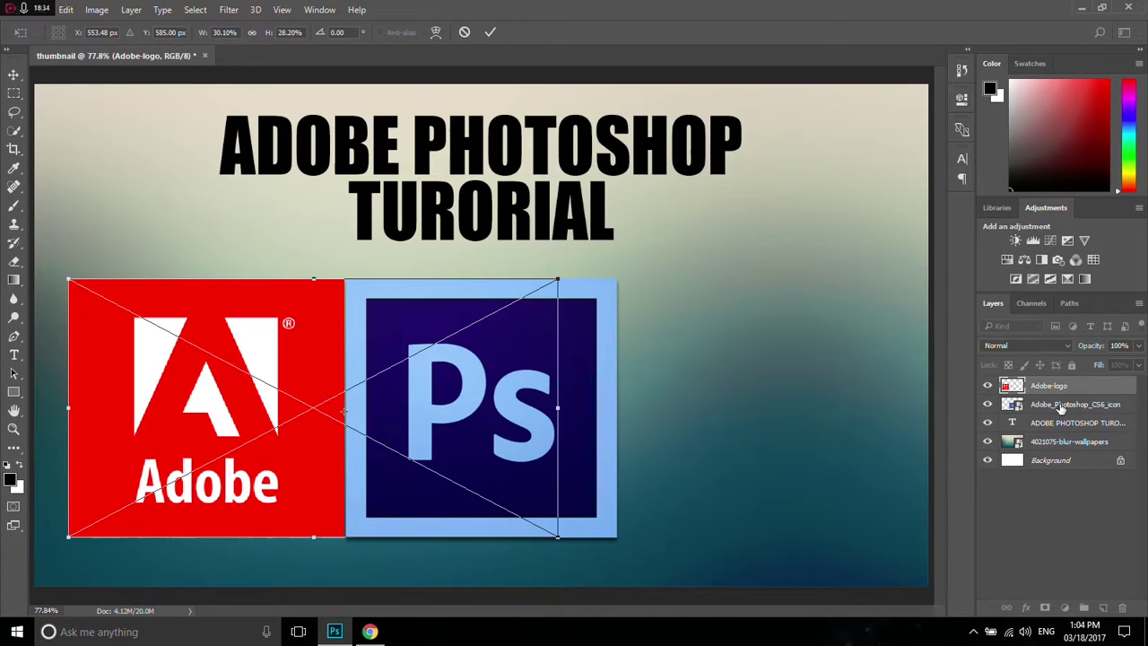
click(490, 31)
Move the Photoshop logo right to leave a wide gap beside the Adobe logo, and select the Adobe-logo layer
key(t)
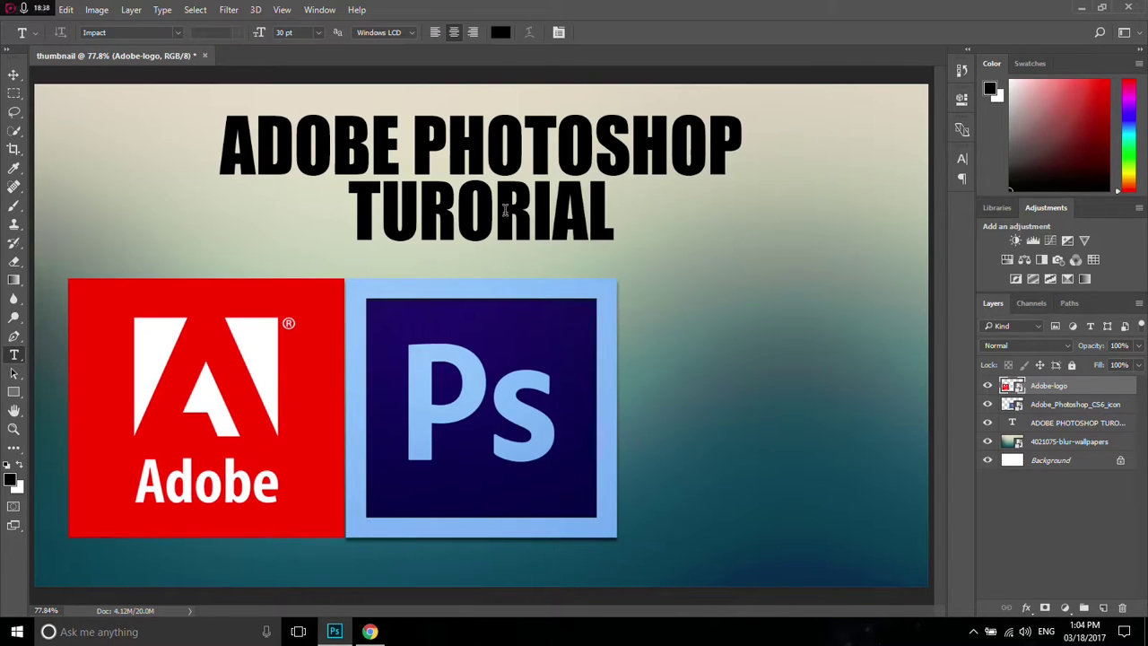
click(1047, 405)
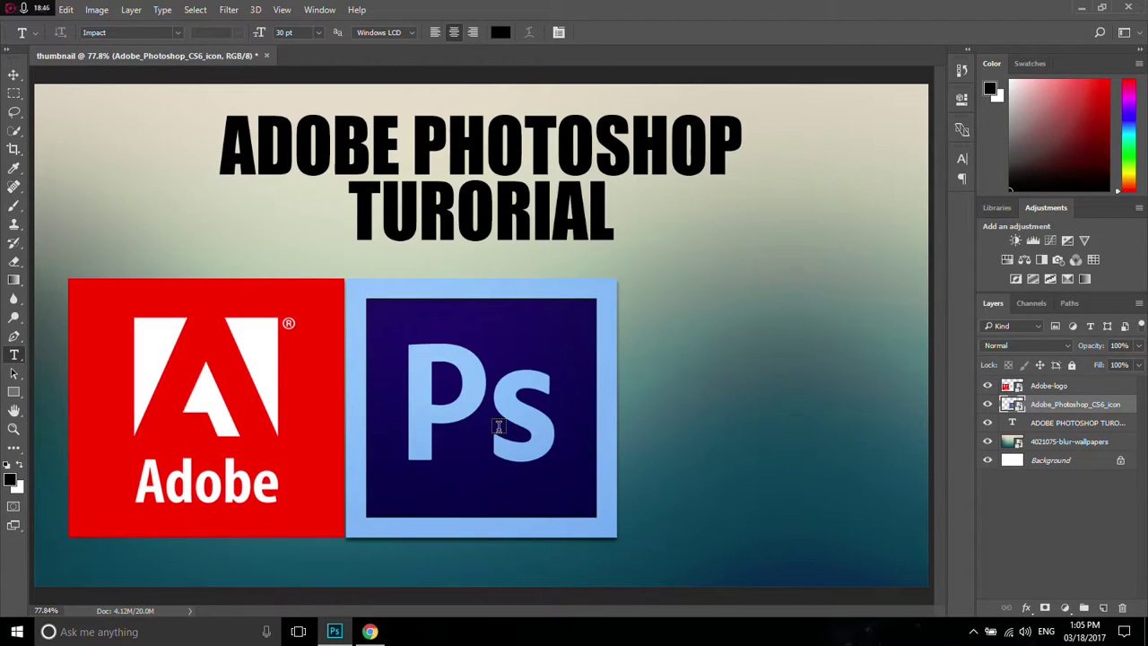
key(v)
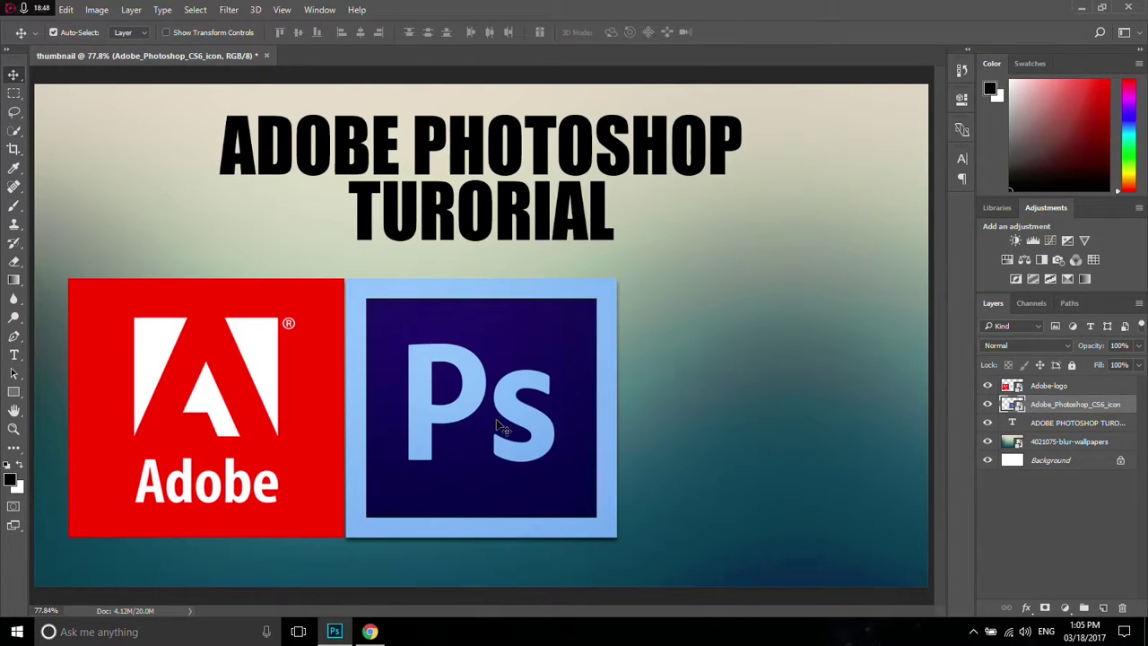
drag(496, 419, 641, 430)
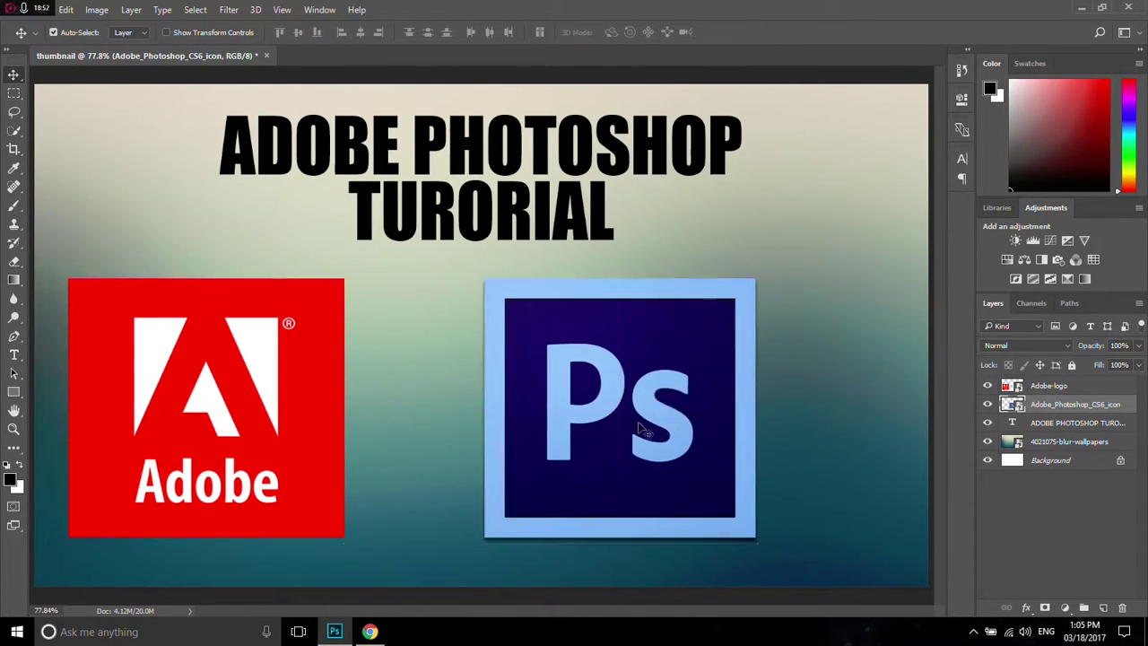
click(1046, 386)
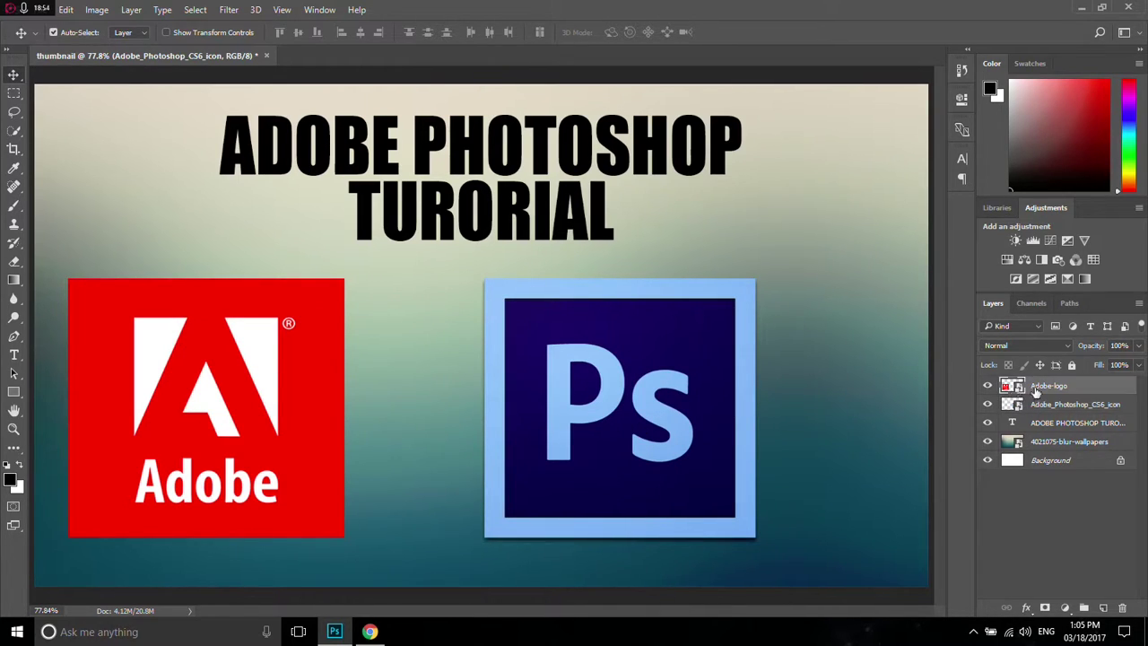